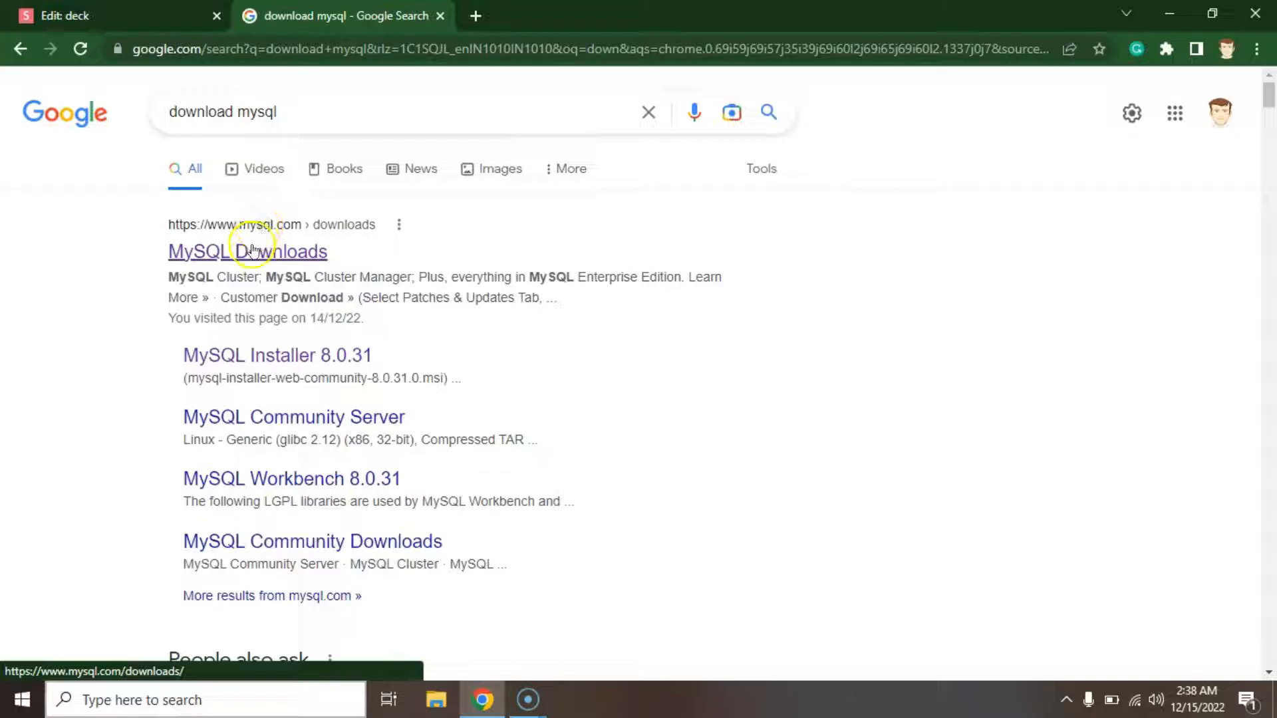
Open the MySQL Downloads search result and look through the page.
{"action": "left_click", "coordinate": [252, 253]}
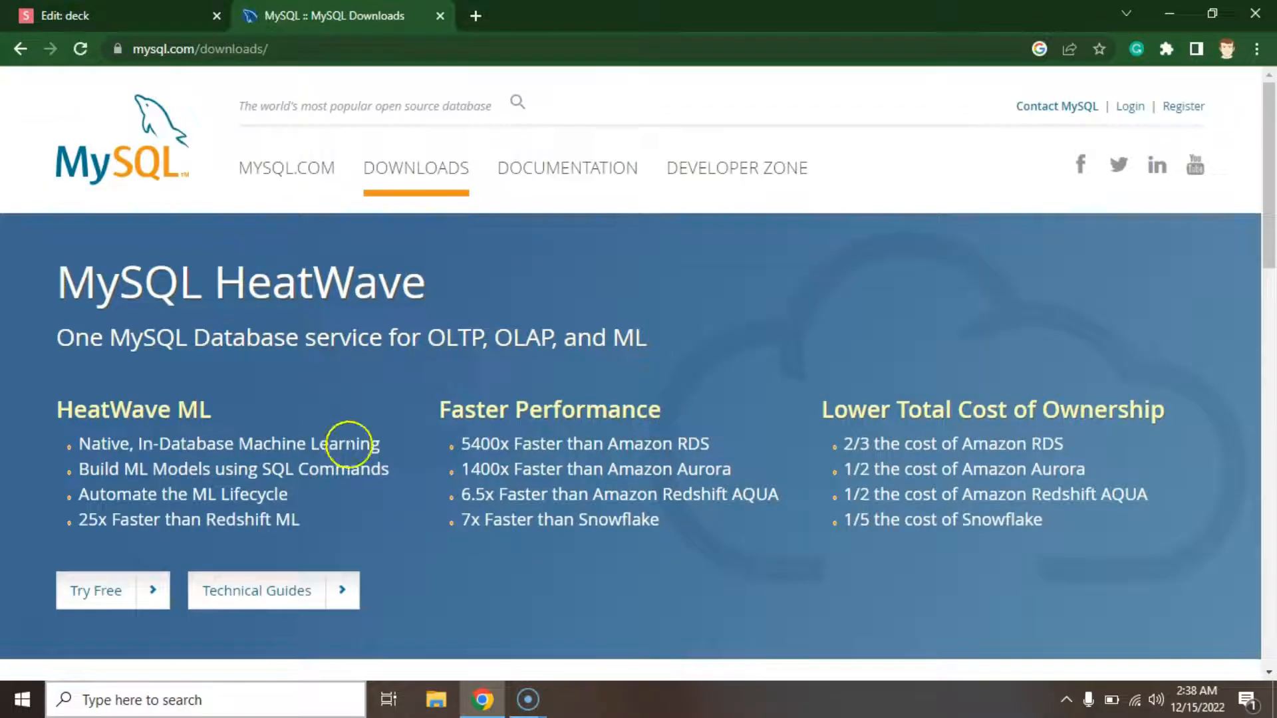
{"action": "scroll", "coordinate": [274, 330], "scroll_direction": "down", "scroll_amount": 10}
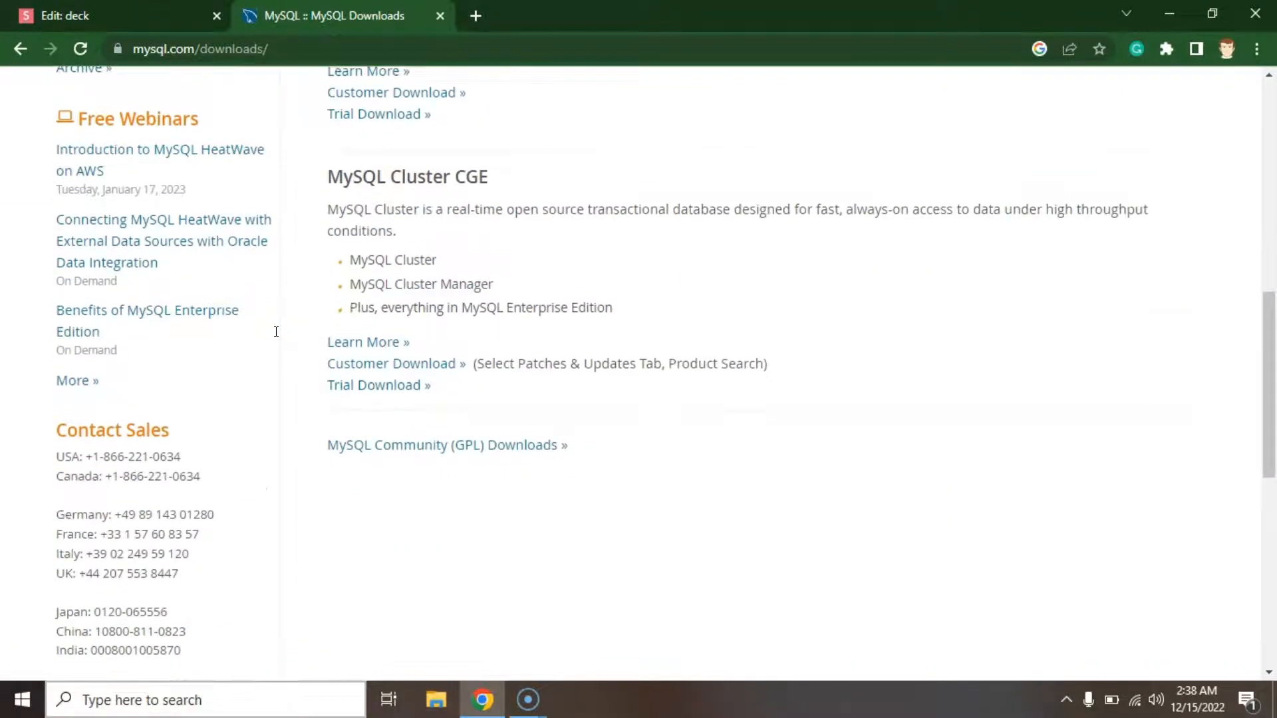
{"action": "scroll", "coordinate": [276, 332], "scroll_direction": "down", "scroll_amount": 2}
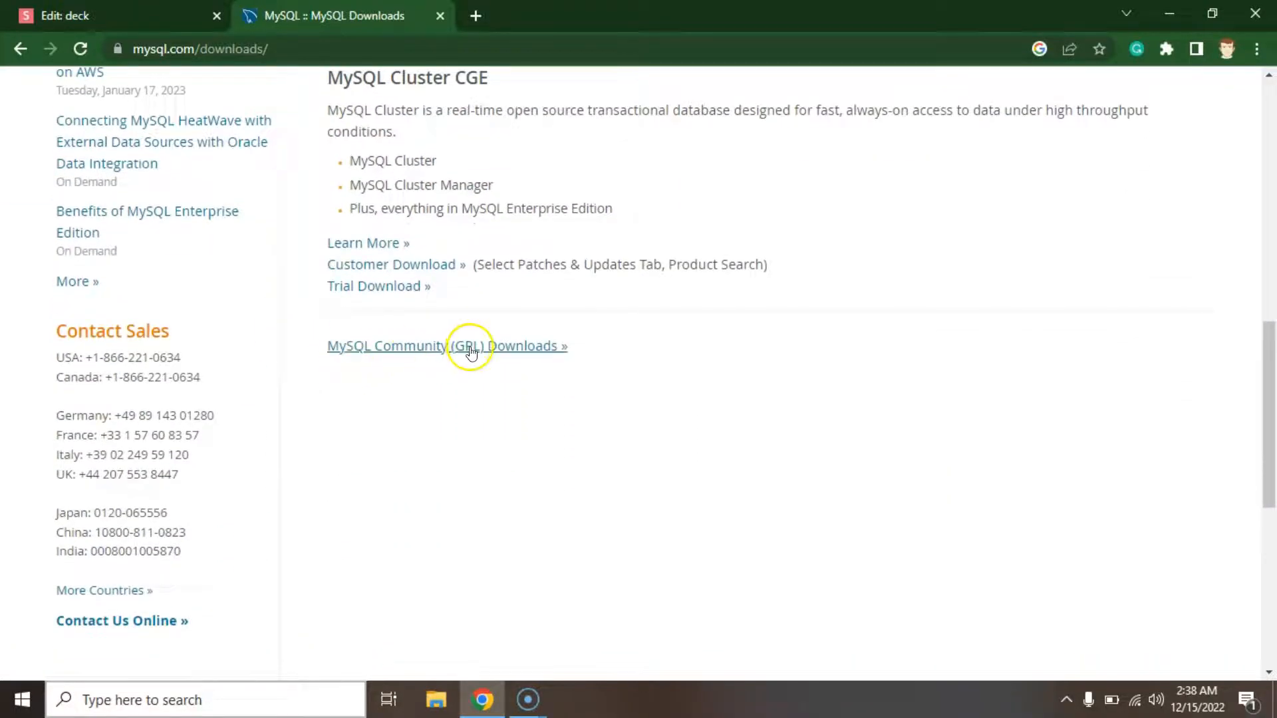
{"action": "scroll", "coordinate": [372, 299], "scroll_direction": "up", "scroll_amount": 12}
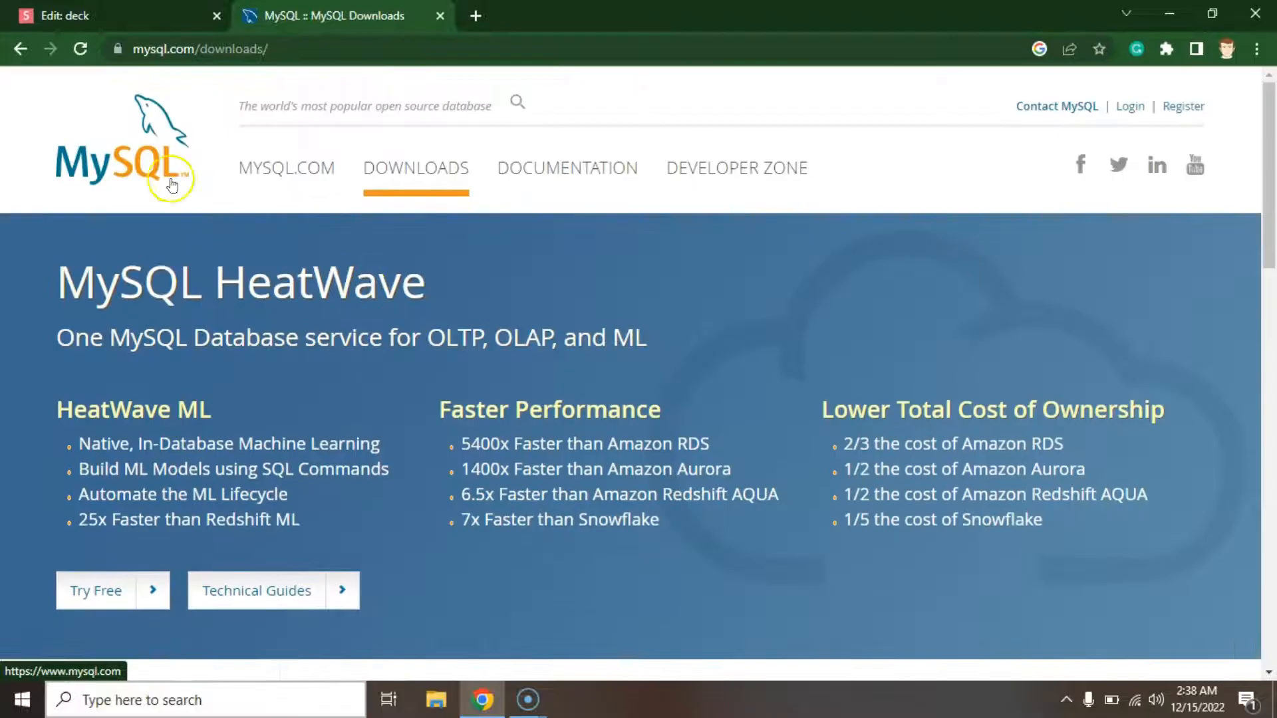
Go from the mysql.com home page to Downloads and open MySQL Community (GPL) Downloads.
{"action": "left_click", "coordinate": [127, 163]}
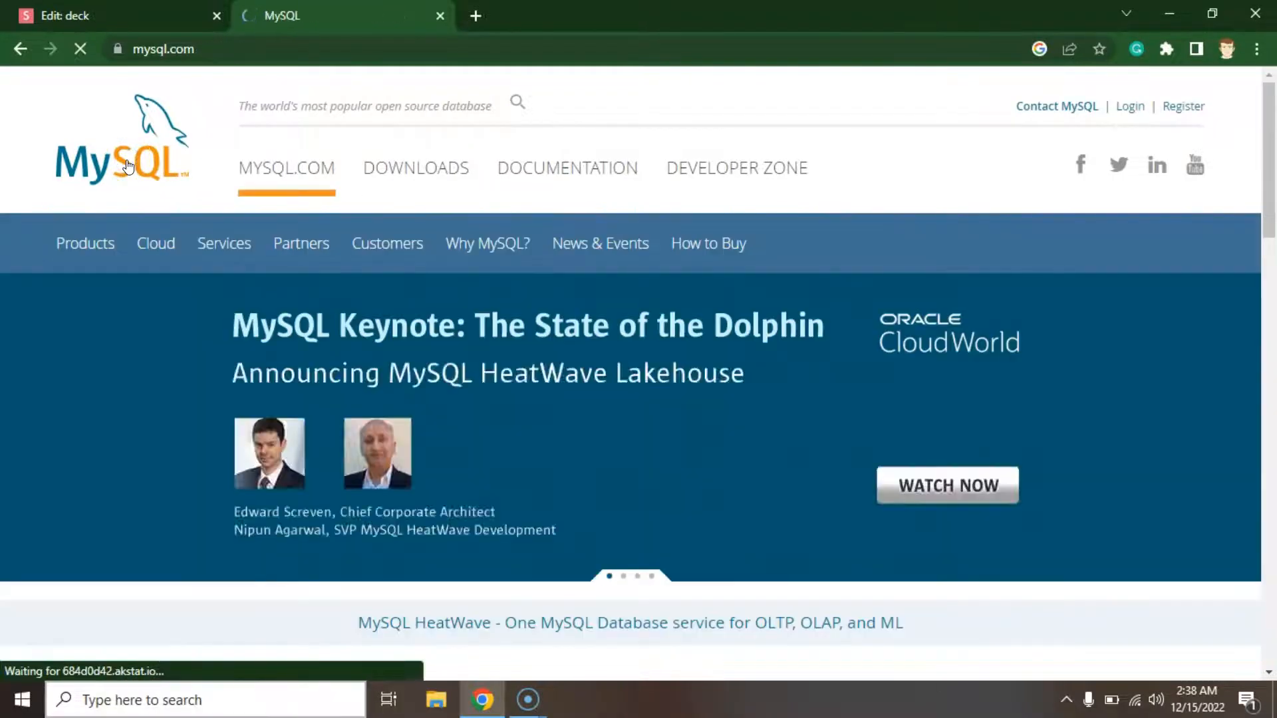
{"action": "left_click", "coordinate": [417, 174]}
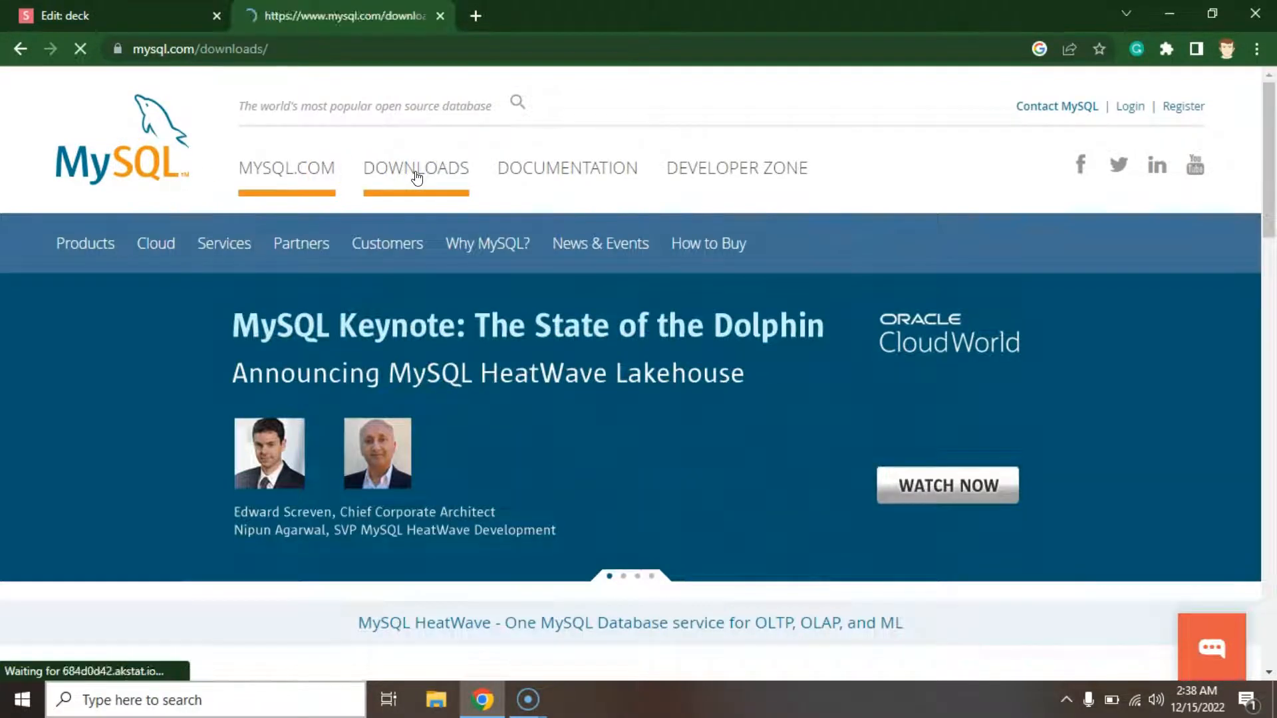
{"action": "scroll", "coordinate": [412, 373], "scroll_direction": "down", "scroll_amount": 10}
{"action": "scroll", "coordinate": [416, 386], "scroll_direction": "down", "scroll_amount": 2}
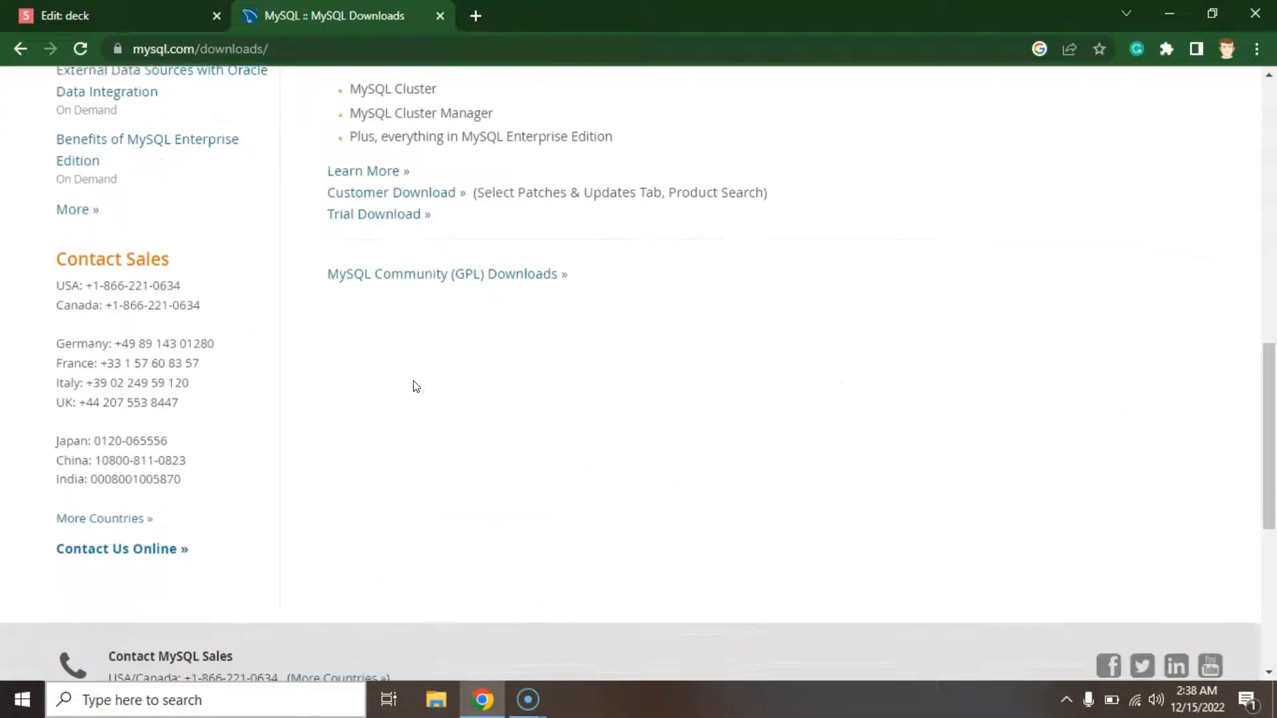
{"action": "scroll", "coordinate": [466, 346], "scroll_direction": "up", "scroll_amount": 1}
{"action": "left_click", "coordinate": [524, 273]}
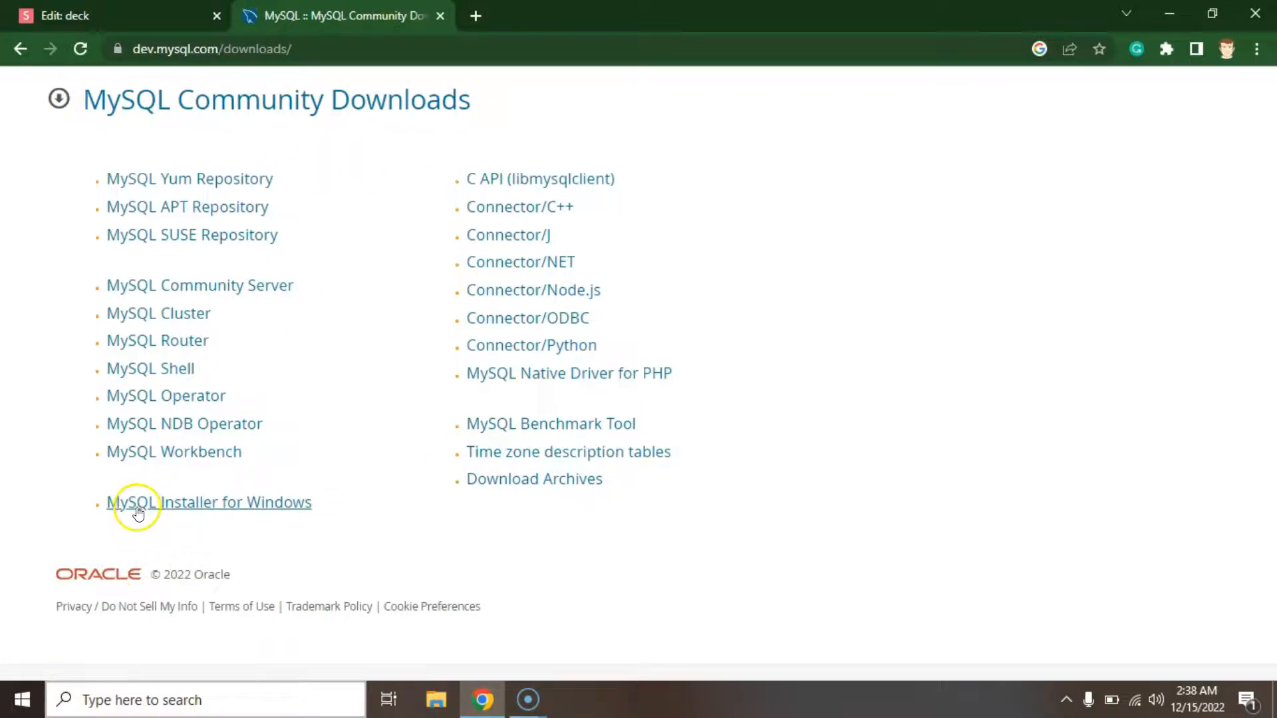
Open MySQL Installer for Windows, keep Microsoft Windows, and download the 431.7M MSI installer.
{"action": "left_click", "coordinate": [245, 507]}
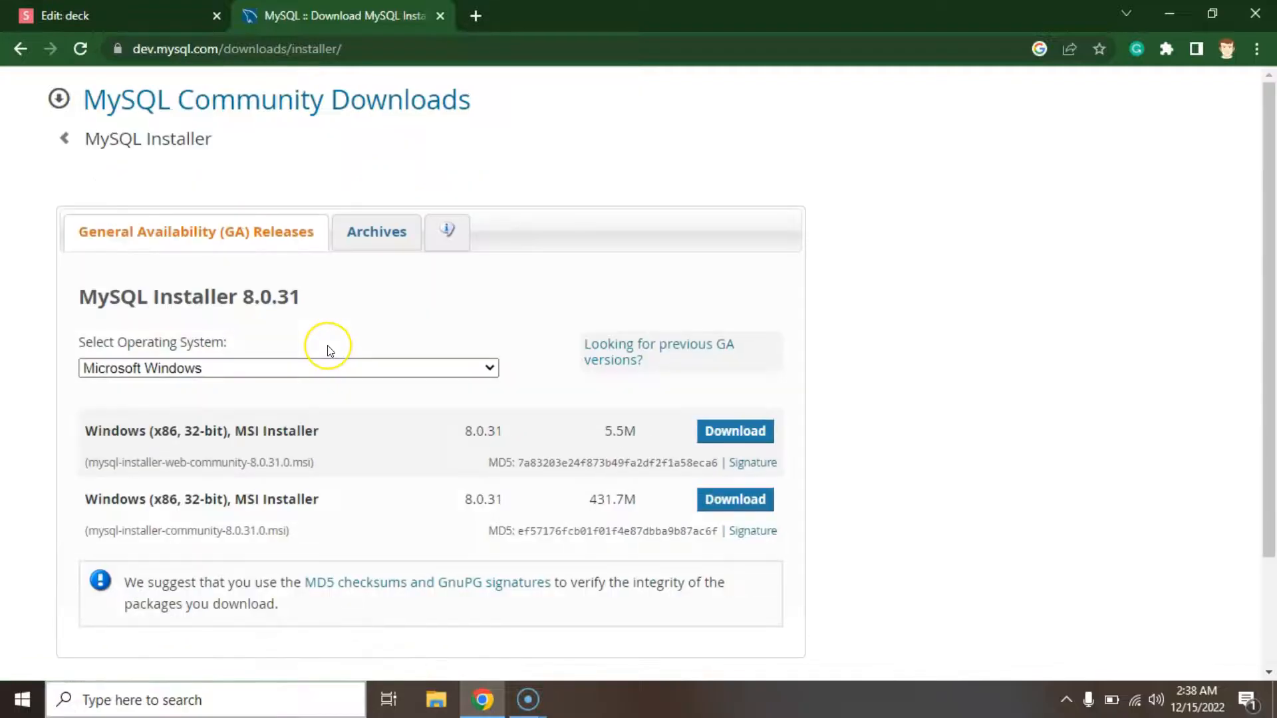
{"action": "scroll", "coordinate": [328, 350], "scroll_direction": "down", "scroll_amount": 2}
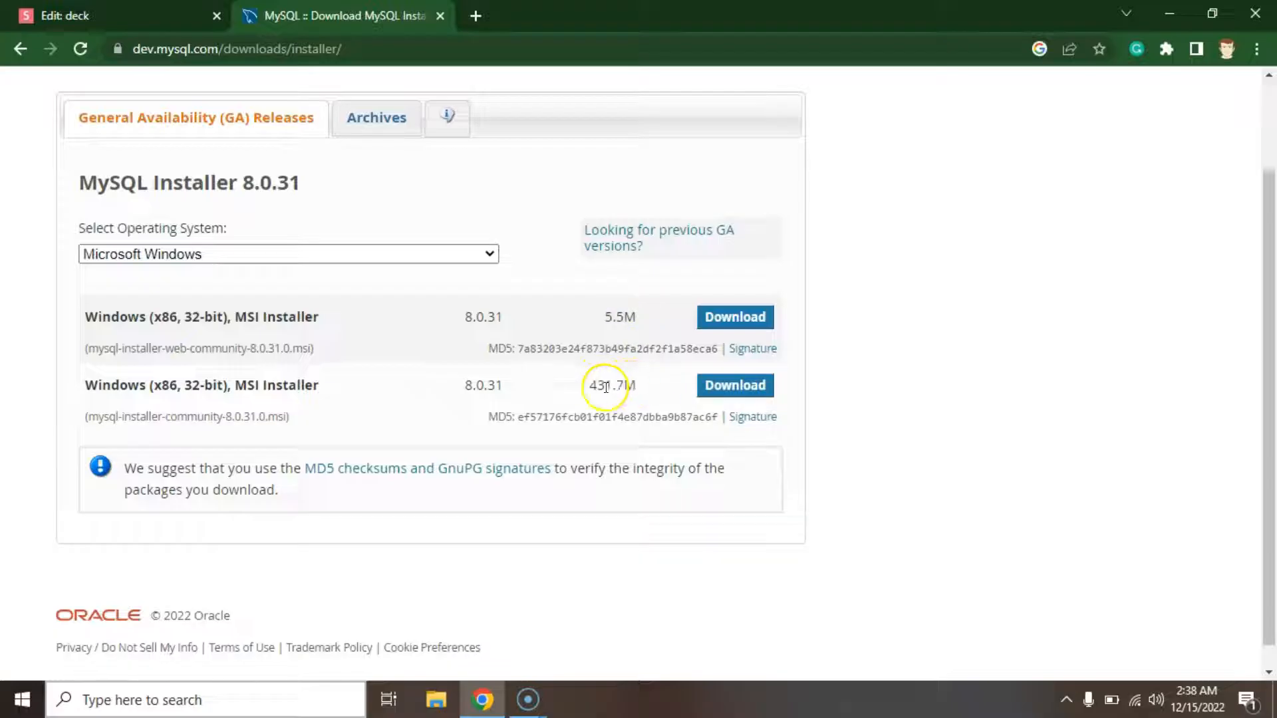
{"action": "left_click", "coordinate": [483, 256]}
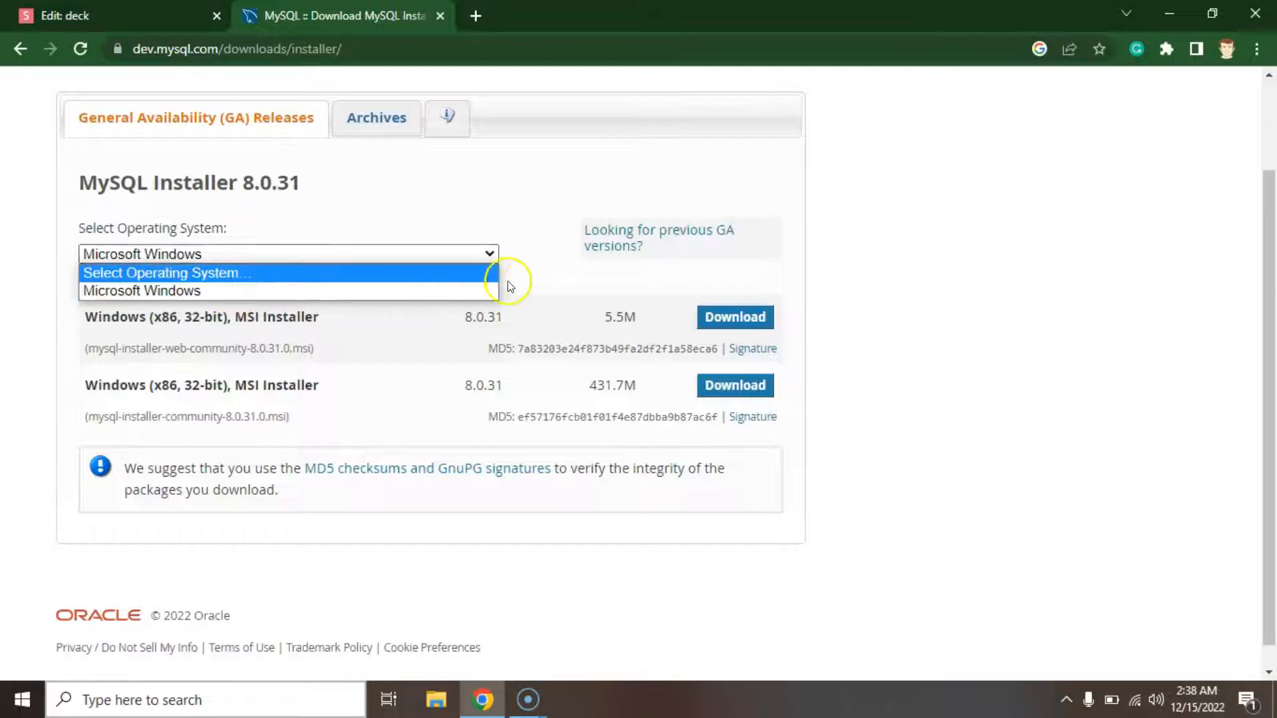
{"action": "left_click", "coordinate": [539, 286]}
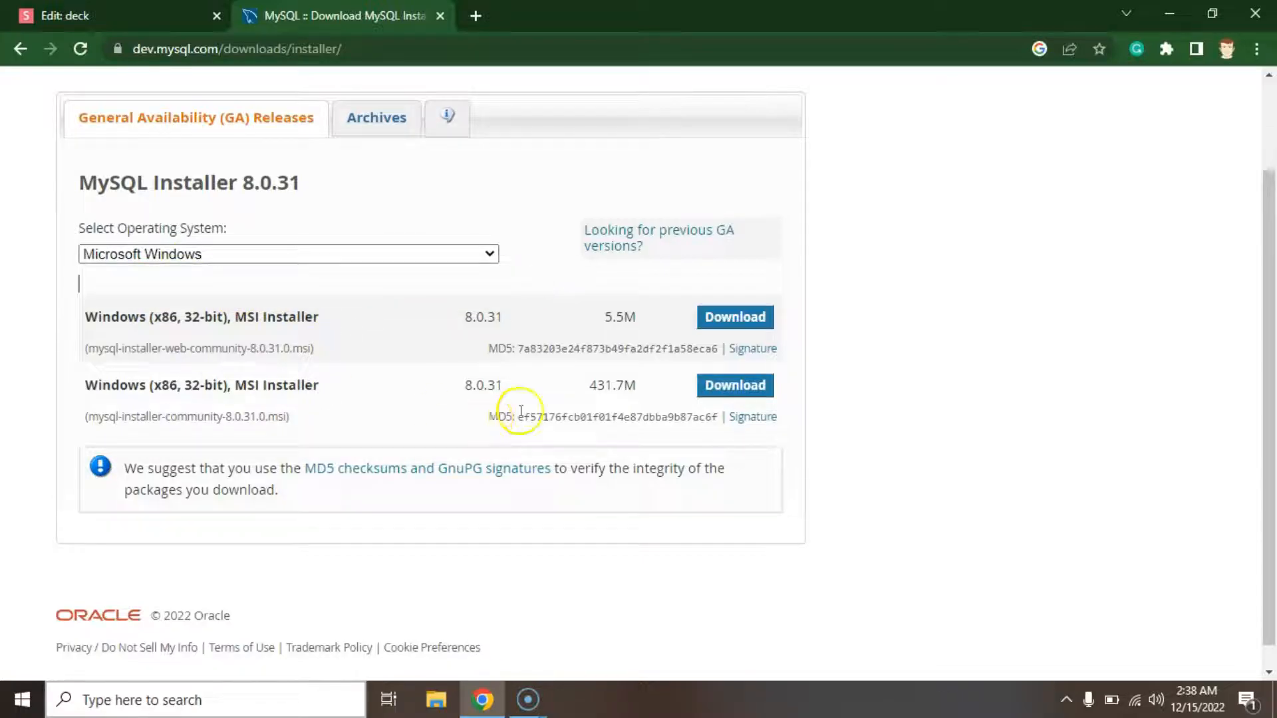
{"action": "left_click", "coordinate": [737, 386]}
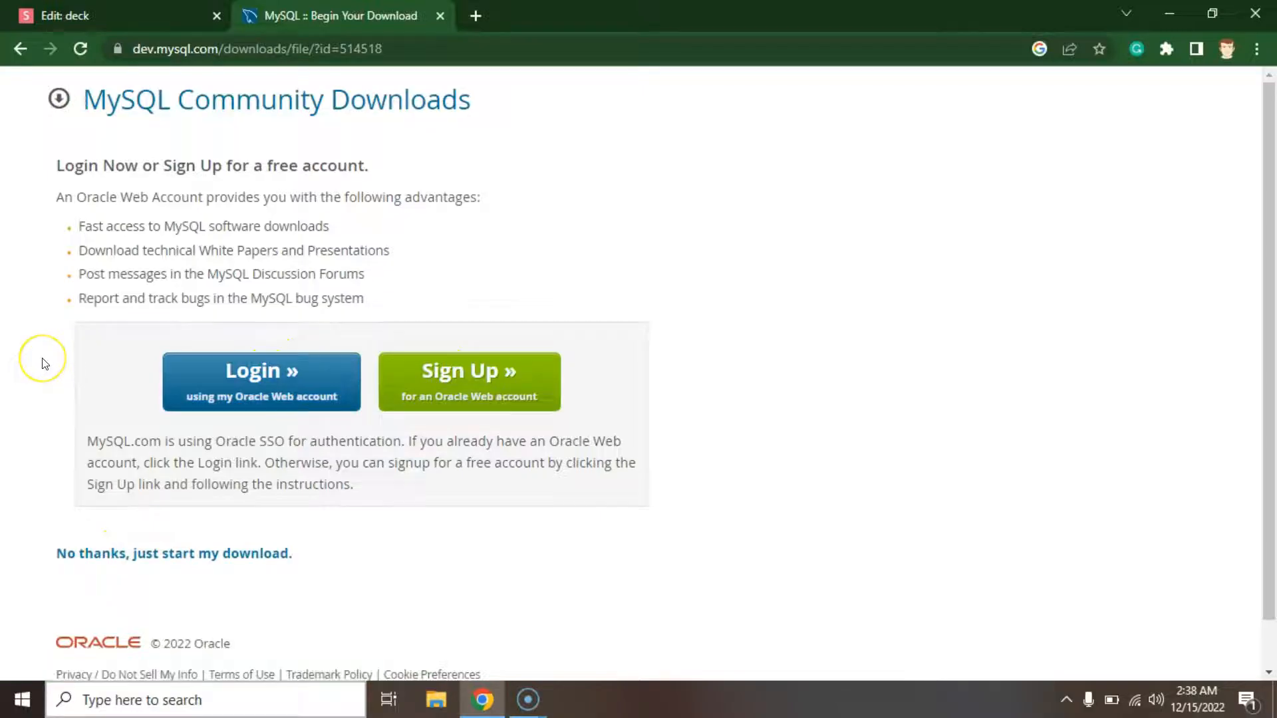
Start the installer download without an account and bring up File Explorer.
{"action": "scroll", "coordinate": [41, 363], "scroll_direction": "down", "scroll_amount": 1}
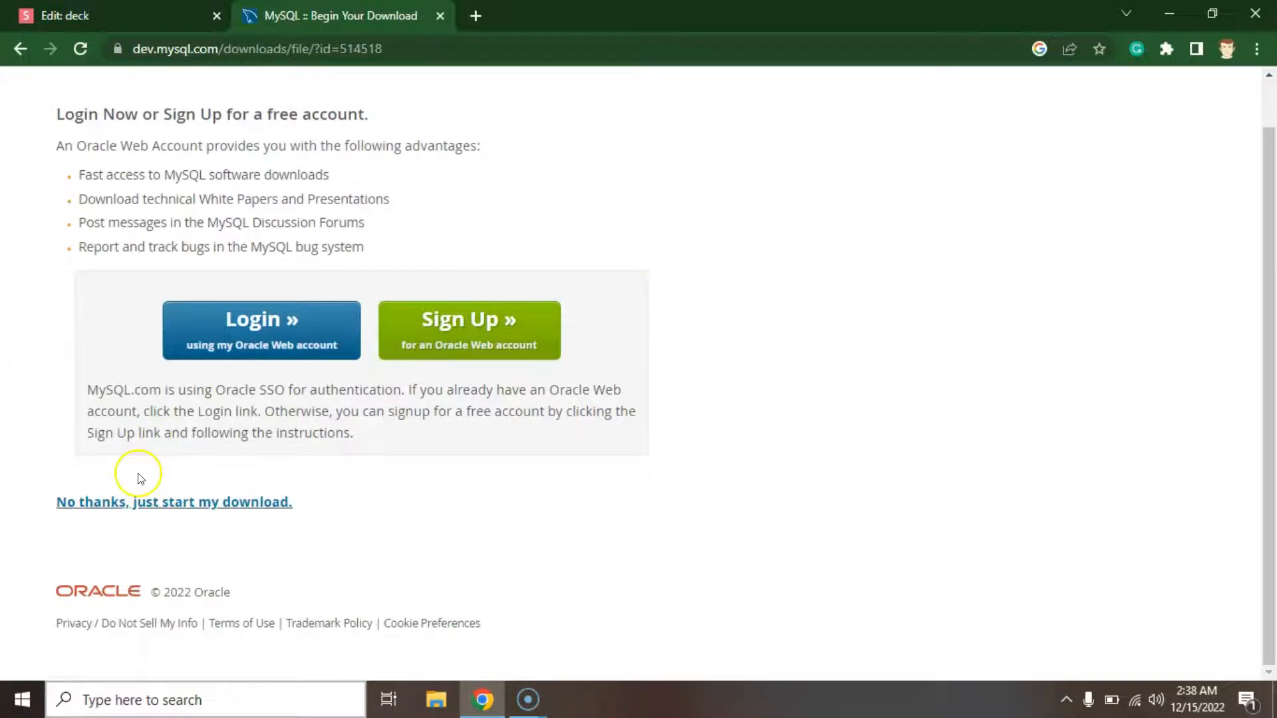
{"action": "left_click", "coordinate": [174, 503]}
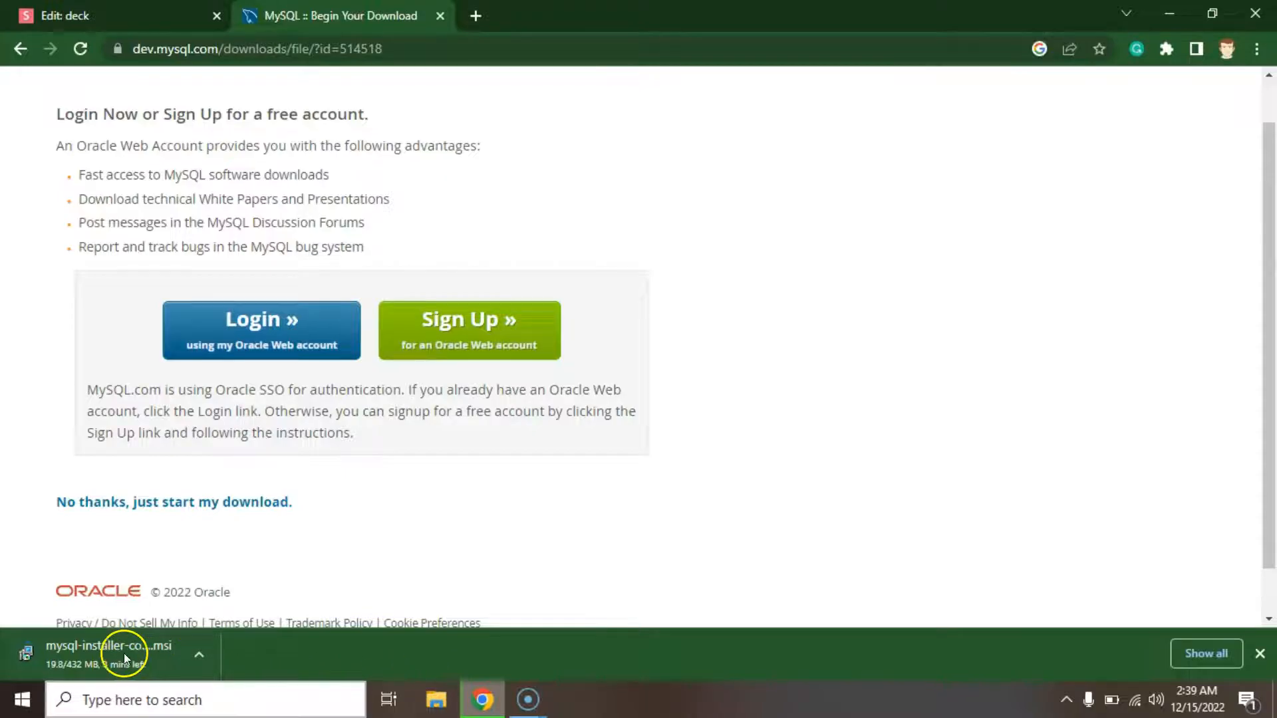
{"action": "left_click", "coordinate": [447, 700]}
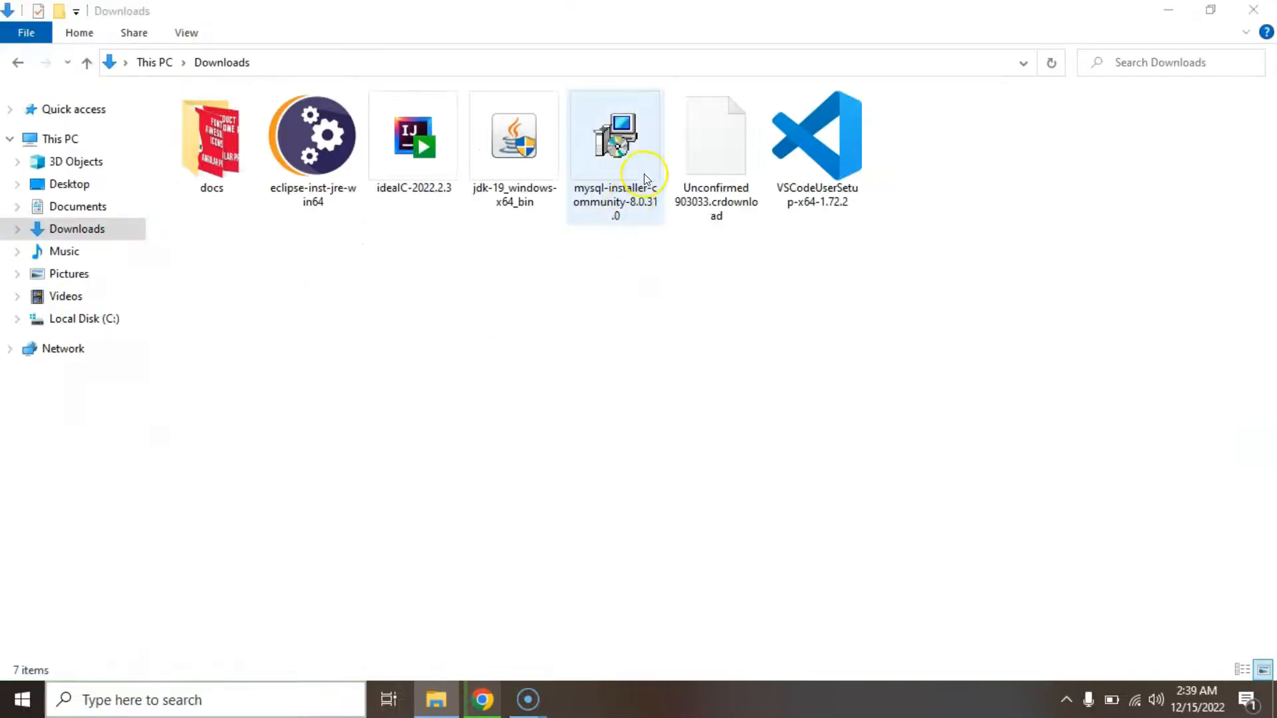
Cancel the duplicate browser download and launch the existing mysql-installer-community-8.0.31.0 from Downloads.
{"action": "left_click", "coordinate": [626, 189]}
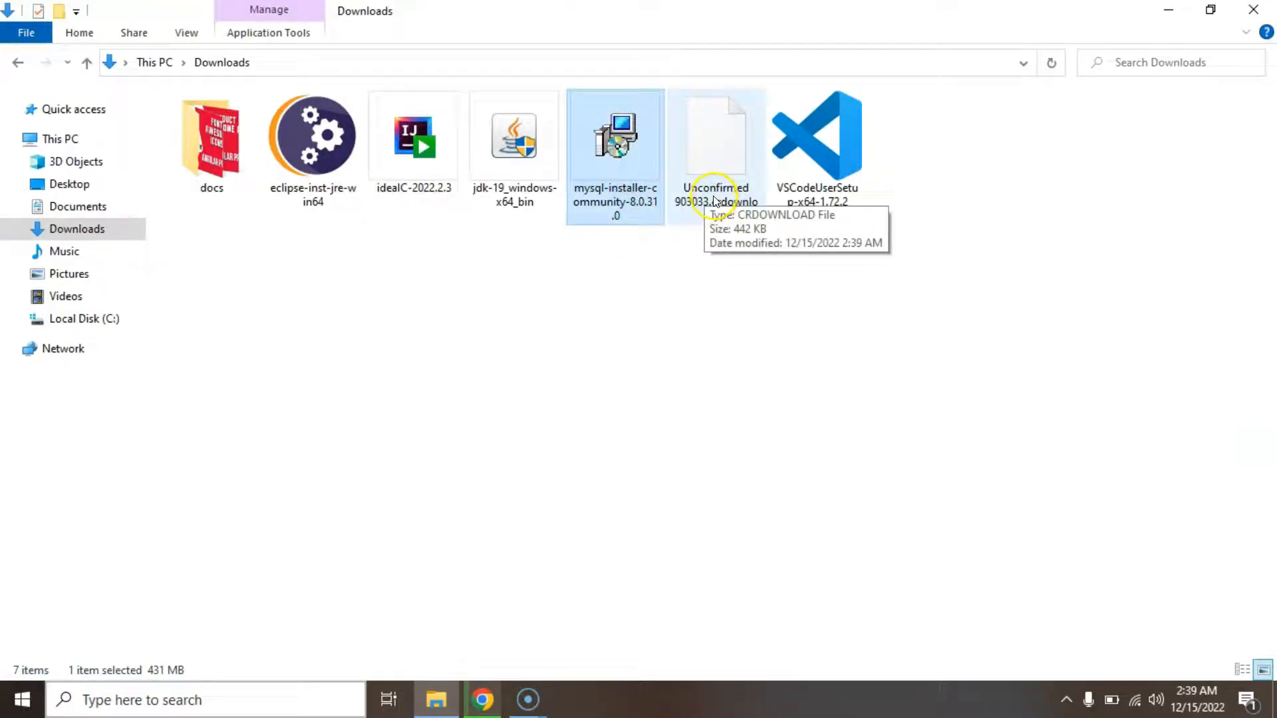
{"action": "left_click", "coordinate": [473, 699]}
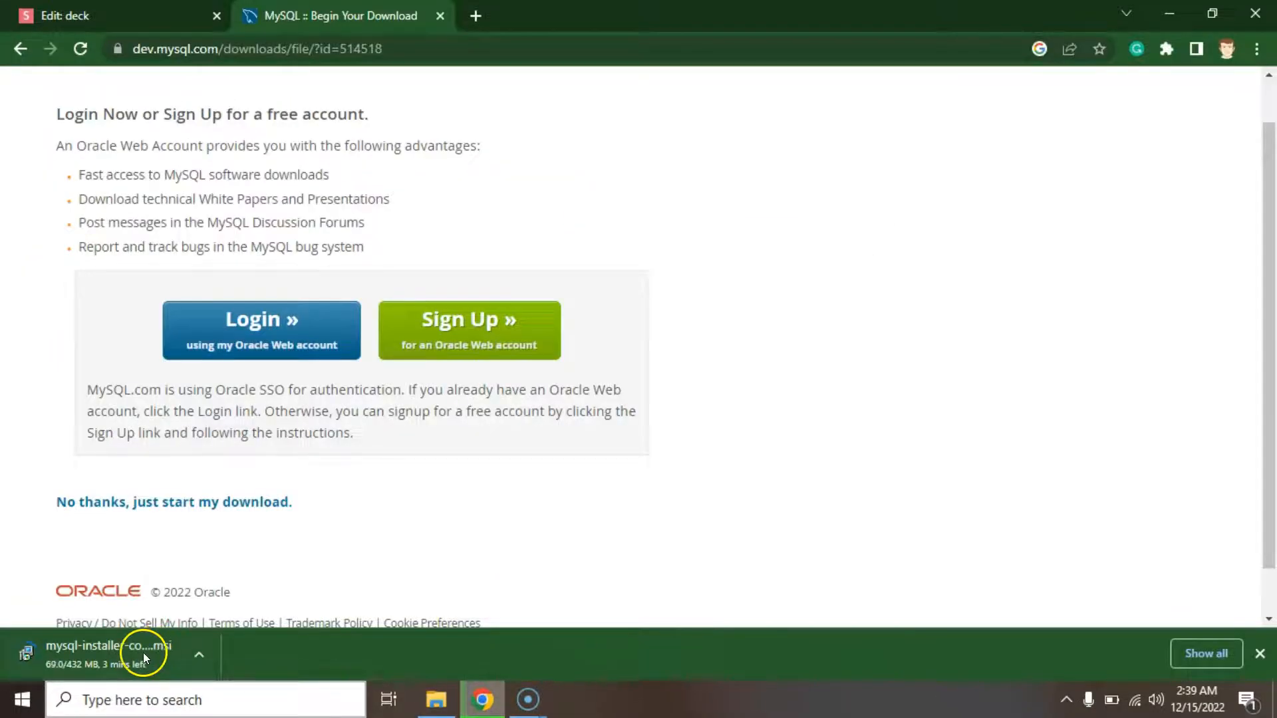
{"action": "right_click", "coordinate": [142, 652]}
{"action": "left_click", "coordinate": [168, 638]}
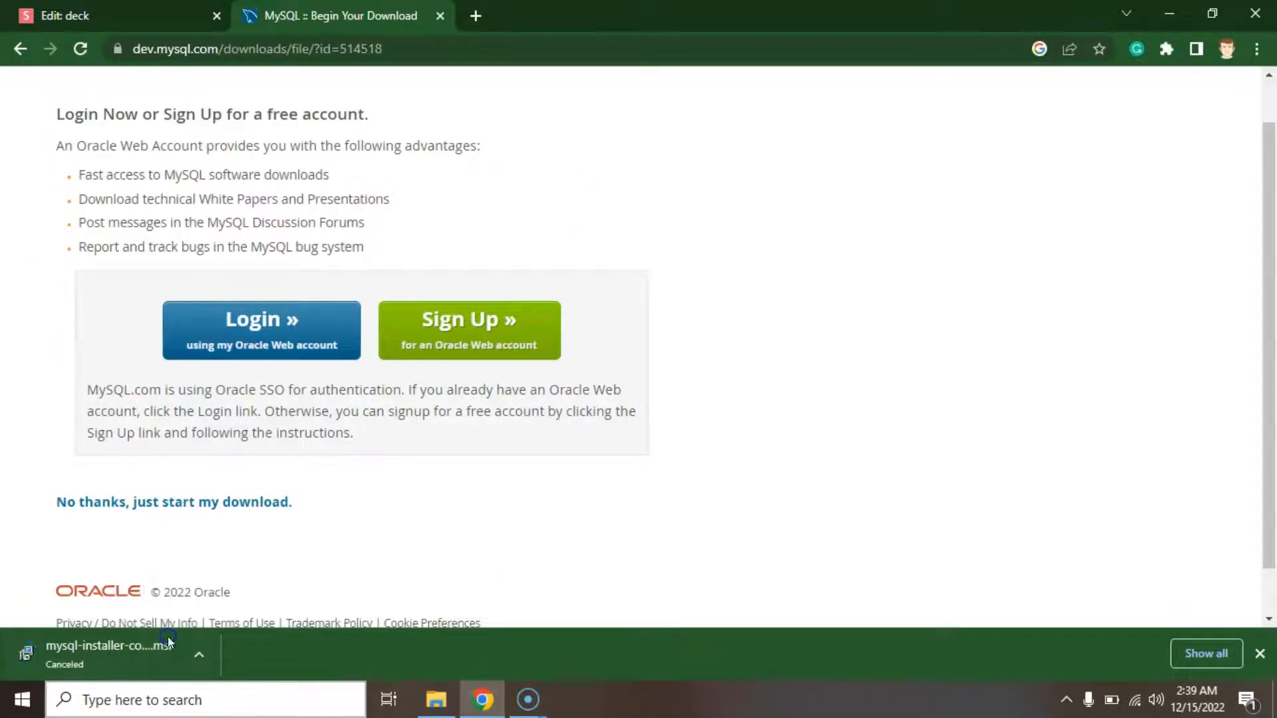
{"action": "left_click", "coordinate": [435, 698]}
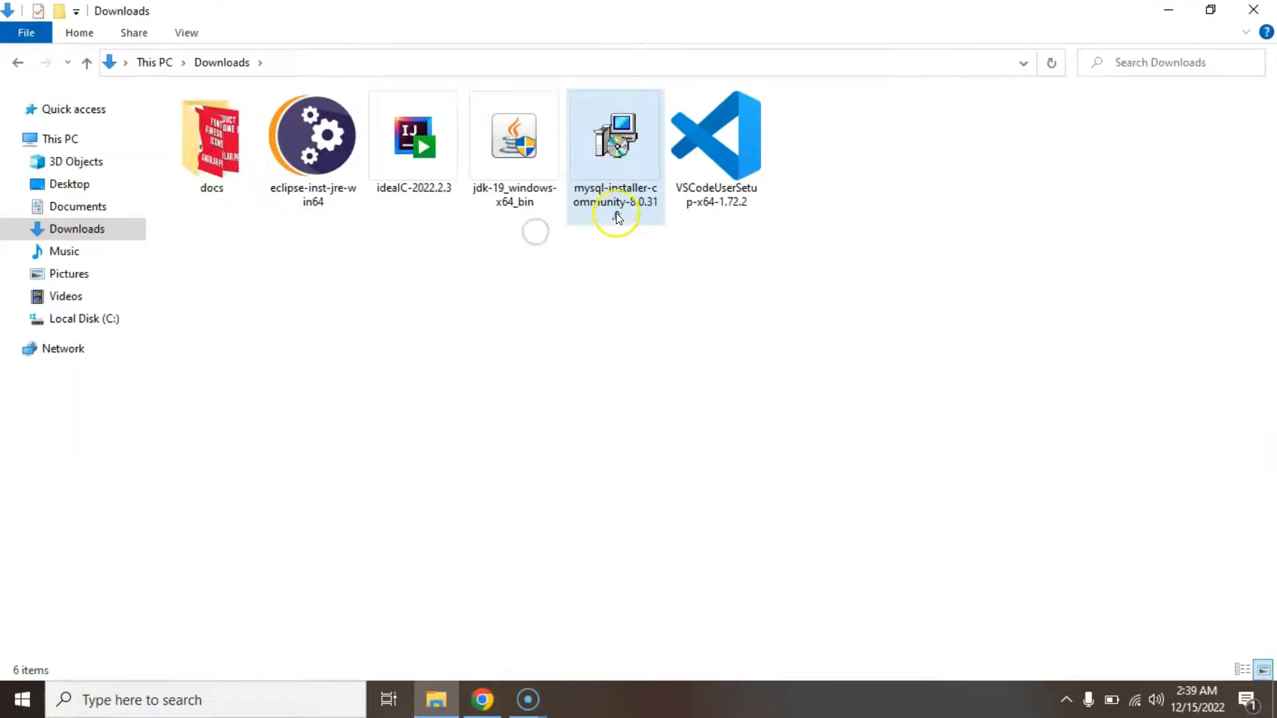
{"action": "left_click", "coordinate": [617, 201]}
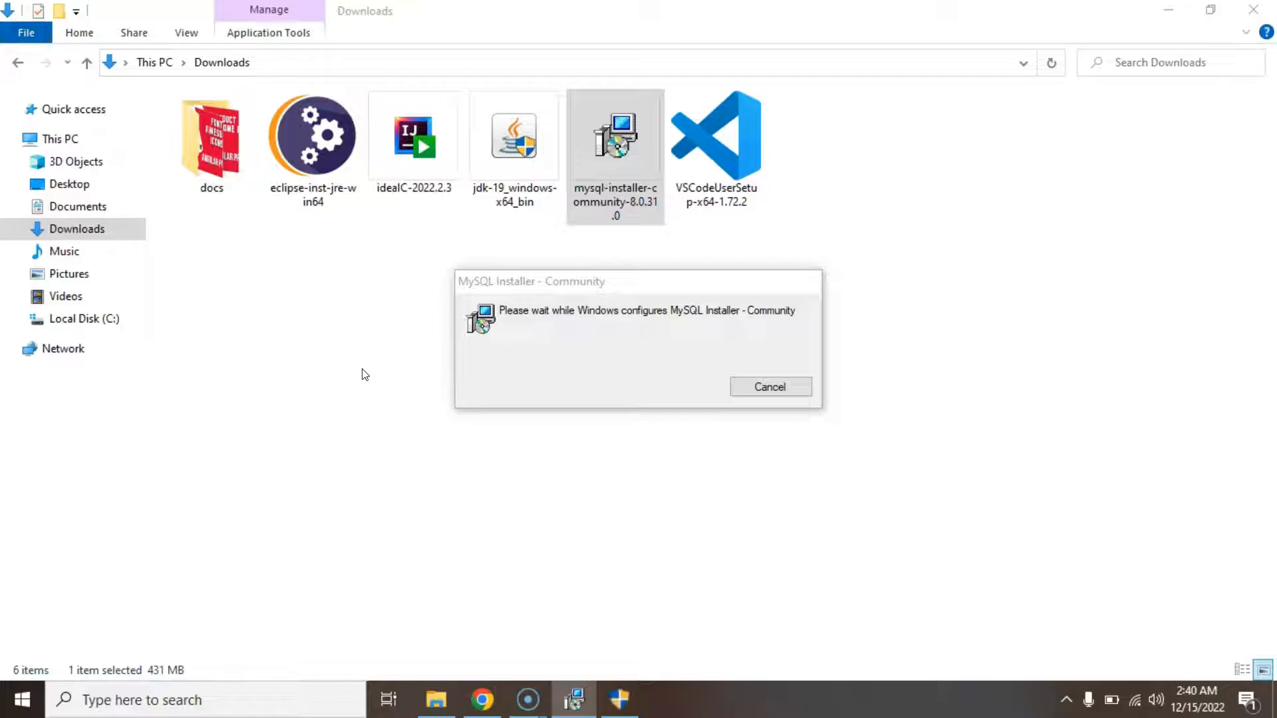
Bring MySQL Installer to the front and decline the mandatory installer upgrade.
{"action": "left_click", "coordinate": [623, 700]}
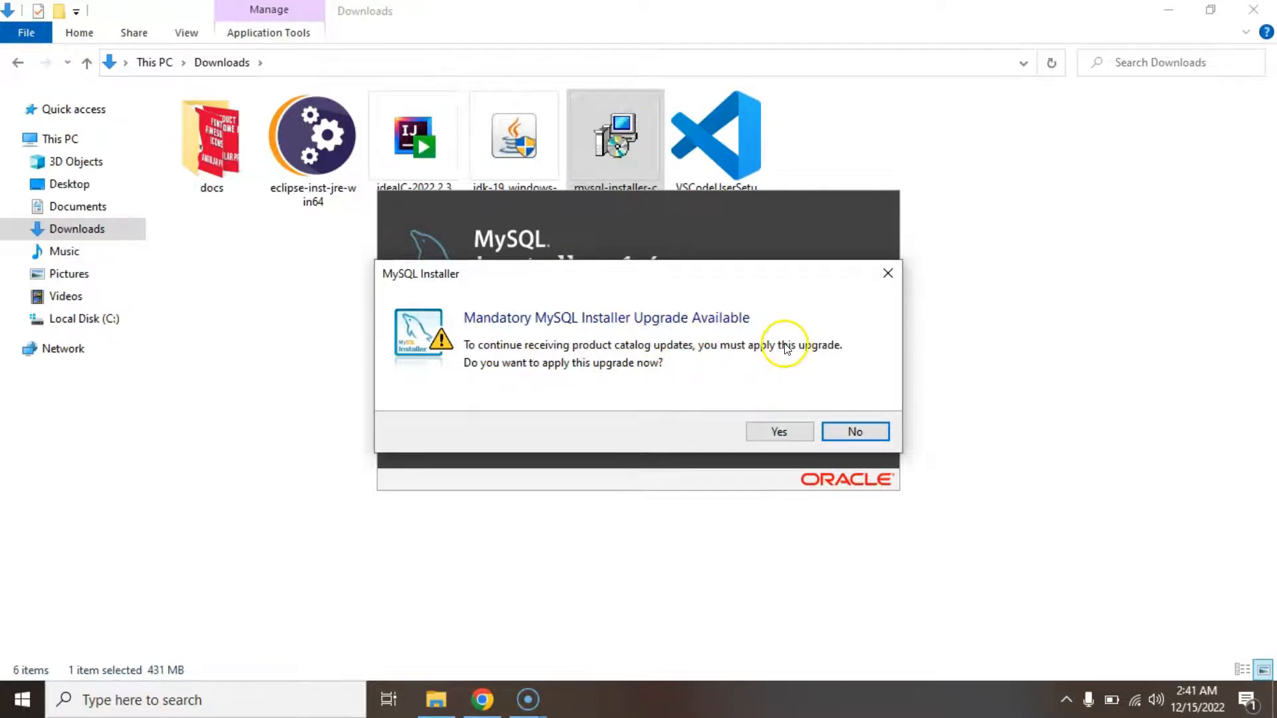
{"action": "left_click", "coordinate": [841, 433]}
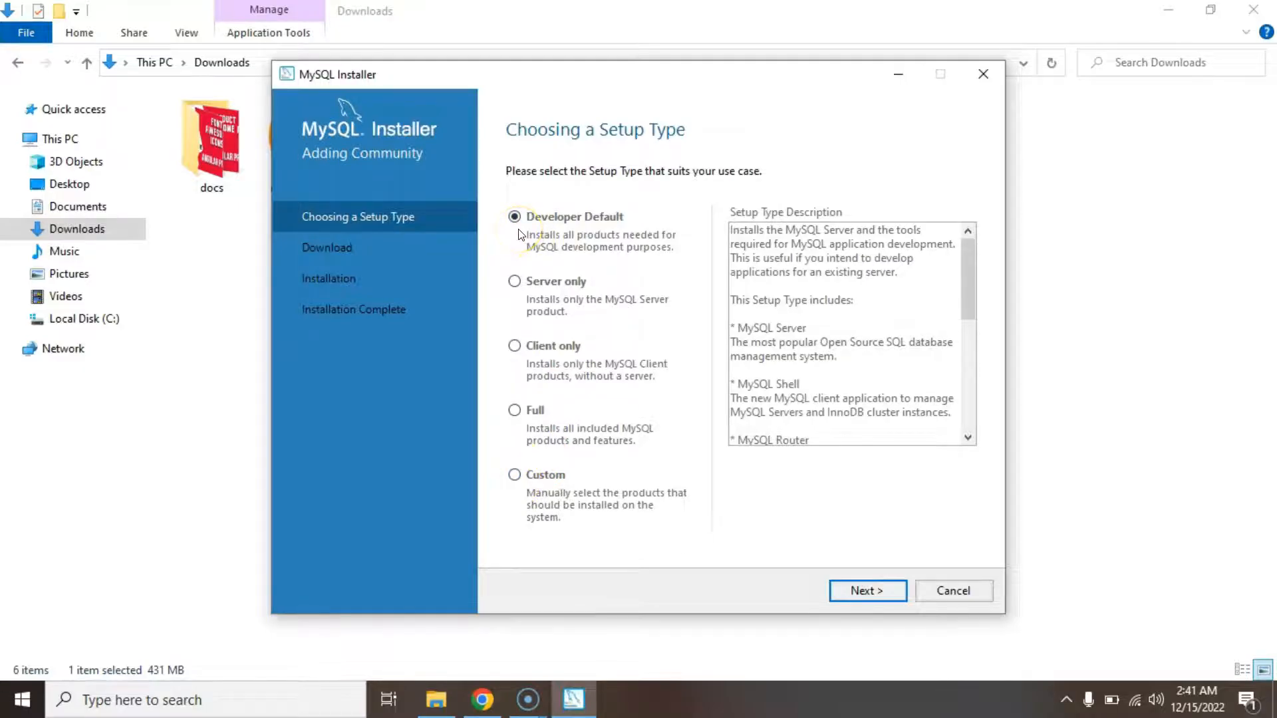
Keep Developer Default and continue past the path conflict and unmet requirement warnings.
{"action": "left_click", "coordinate": [880, 589]}
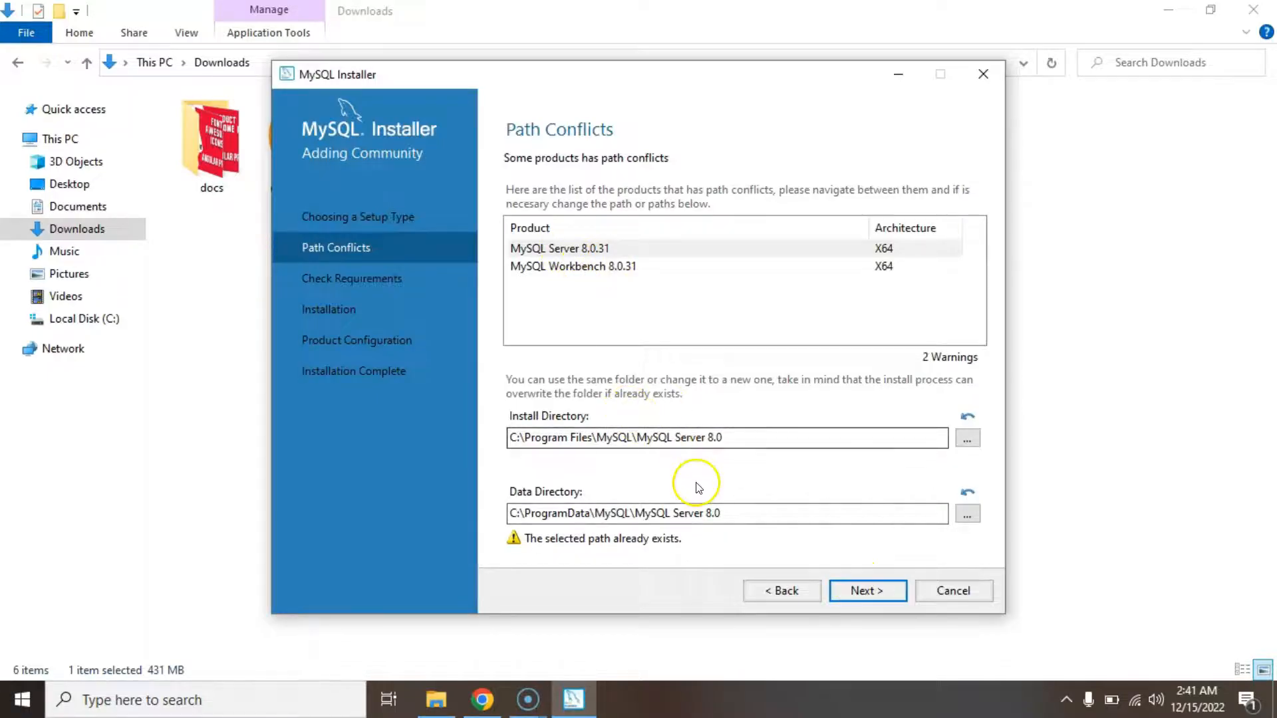
{"action": "left_click", "coordinate": [847, 595]}
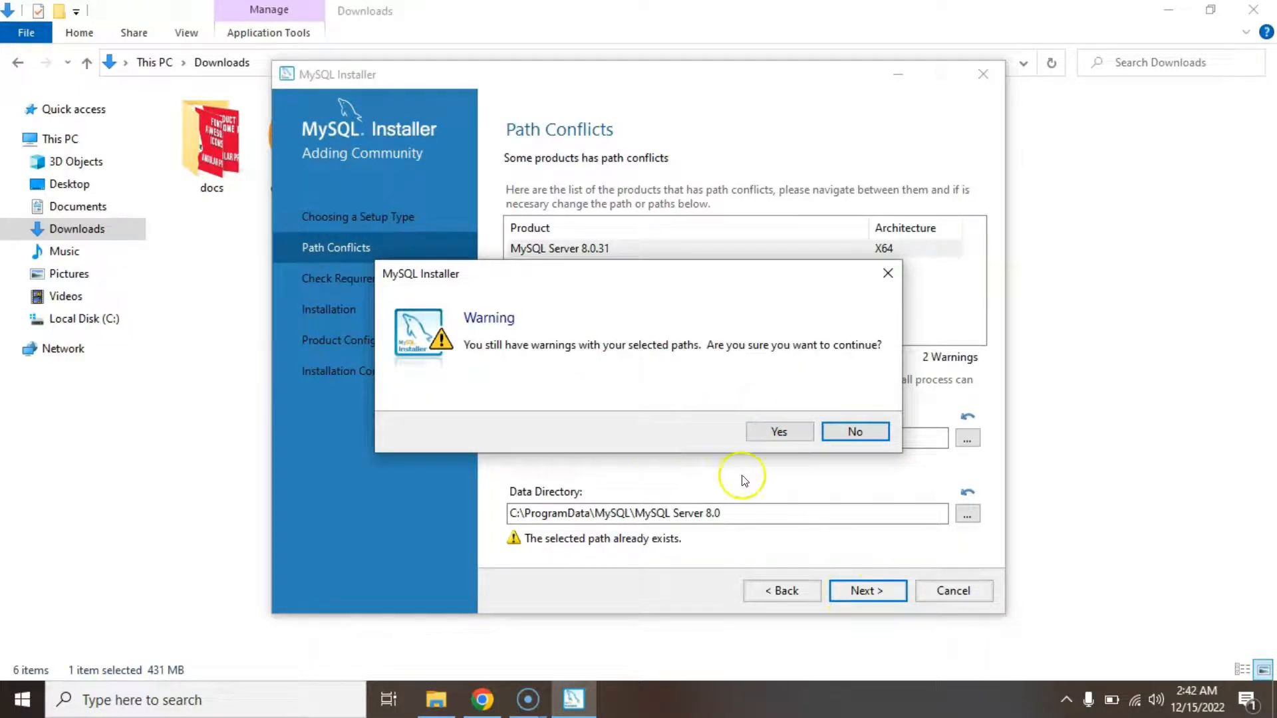
{"action": "left_click", "coordinate": [776, 434]}
{"action": "left_click", "coordinate": [867, 599]}
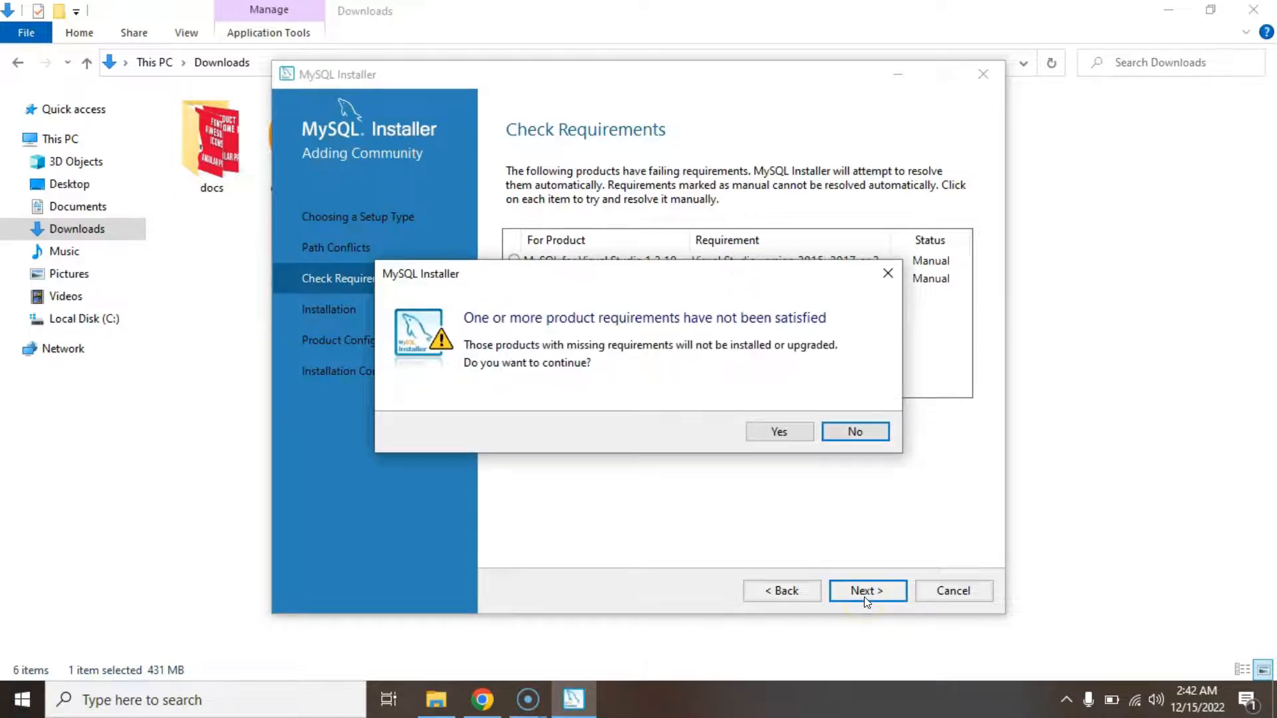
{"action": "left_click", "coordinate": [790, 431]}
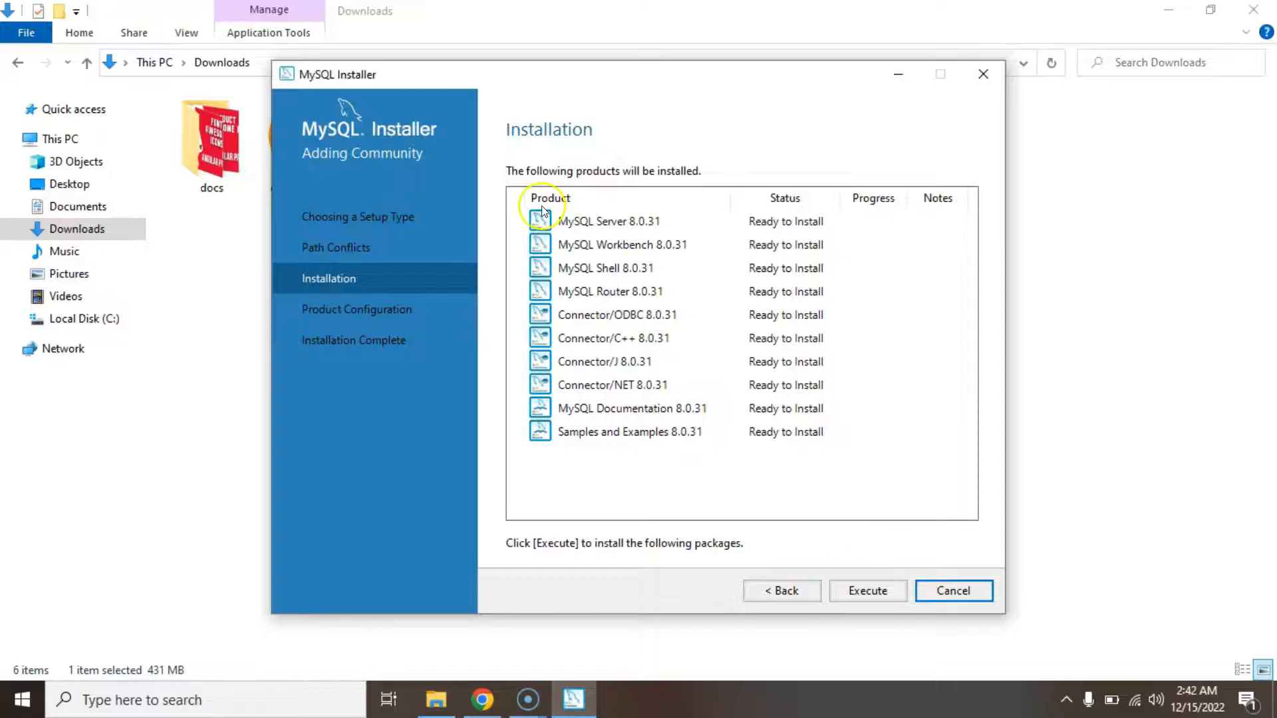
Install all ten 8.0.31 products, toggling the detailed log while installation runs.
{"action": "left_click", "coordinate": [875, 597]}
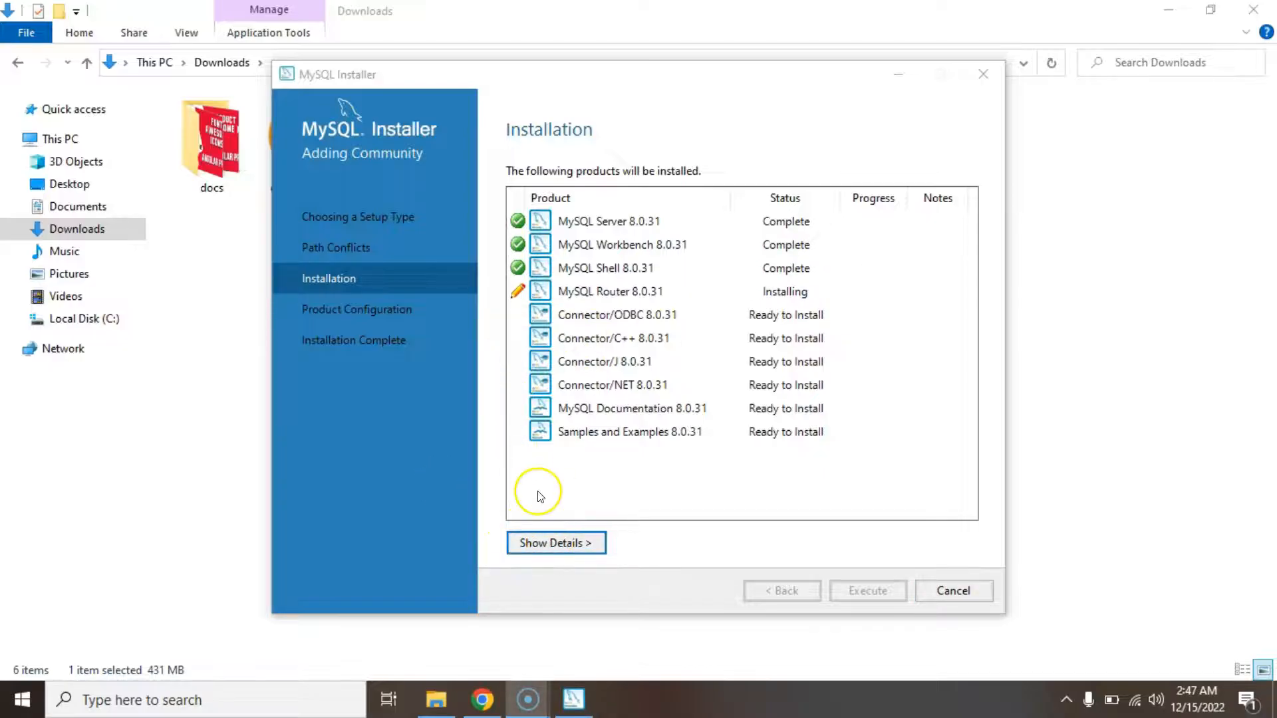
{"action": "left_click", "coordinate": [565, 543]}
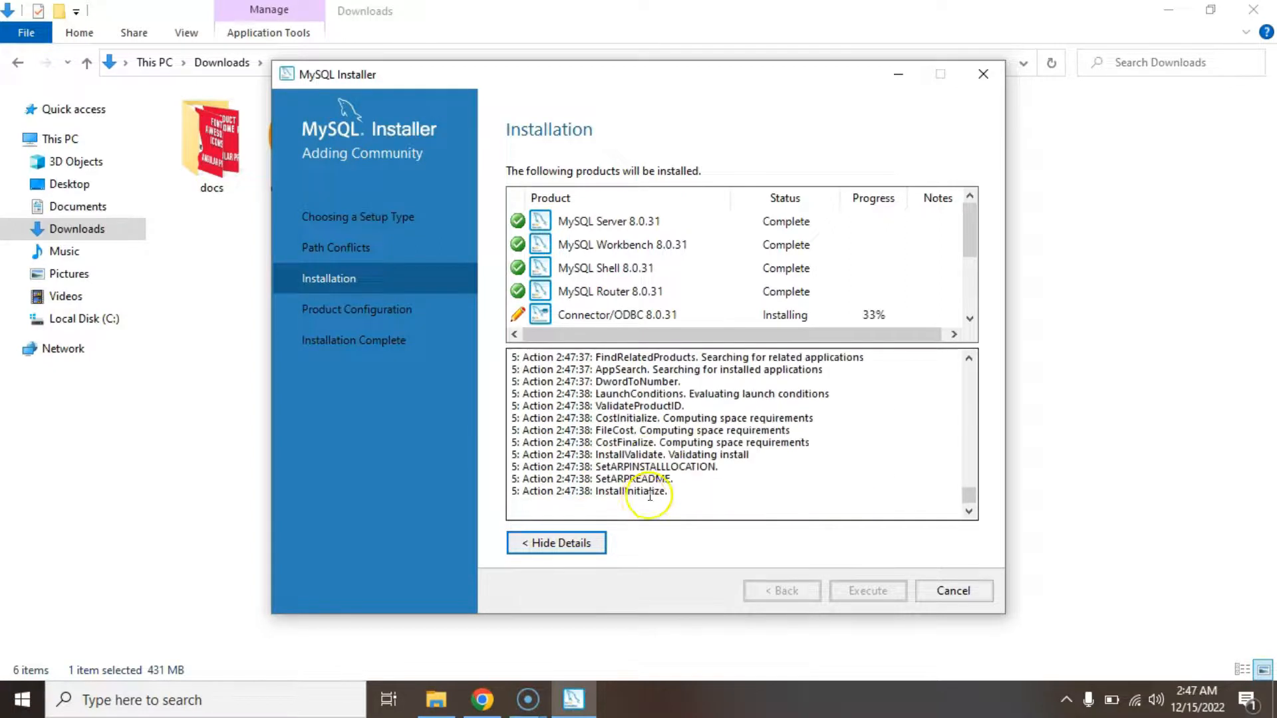
{"action": "left_click", "coordinate": [602, 540]}
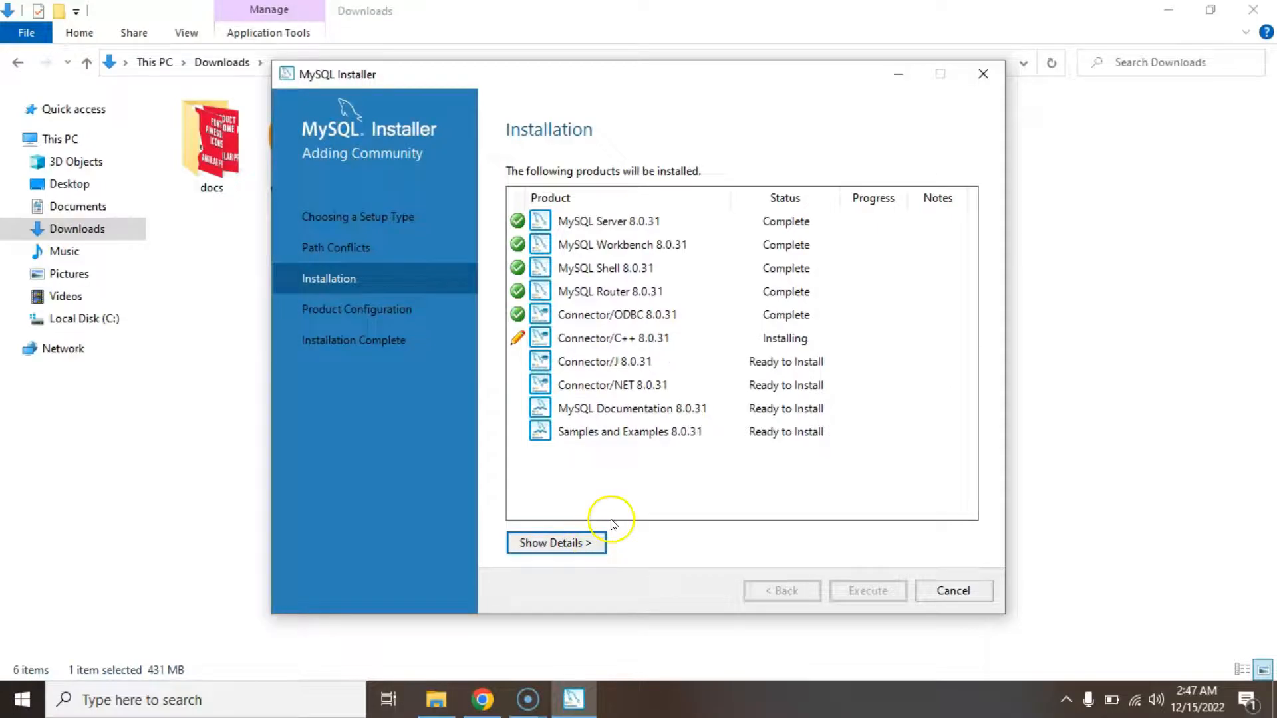
{"action": "left_click", "coordinate": [591, 544]}
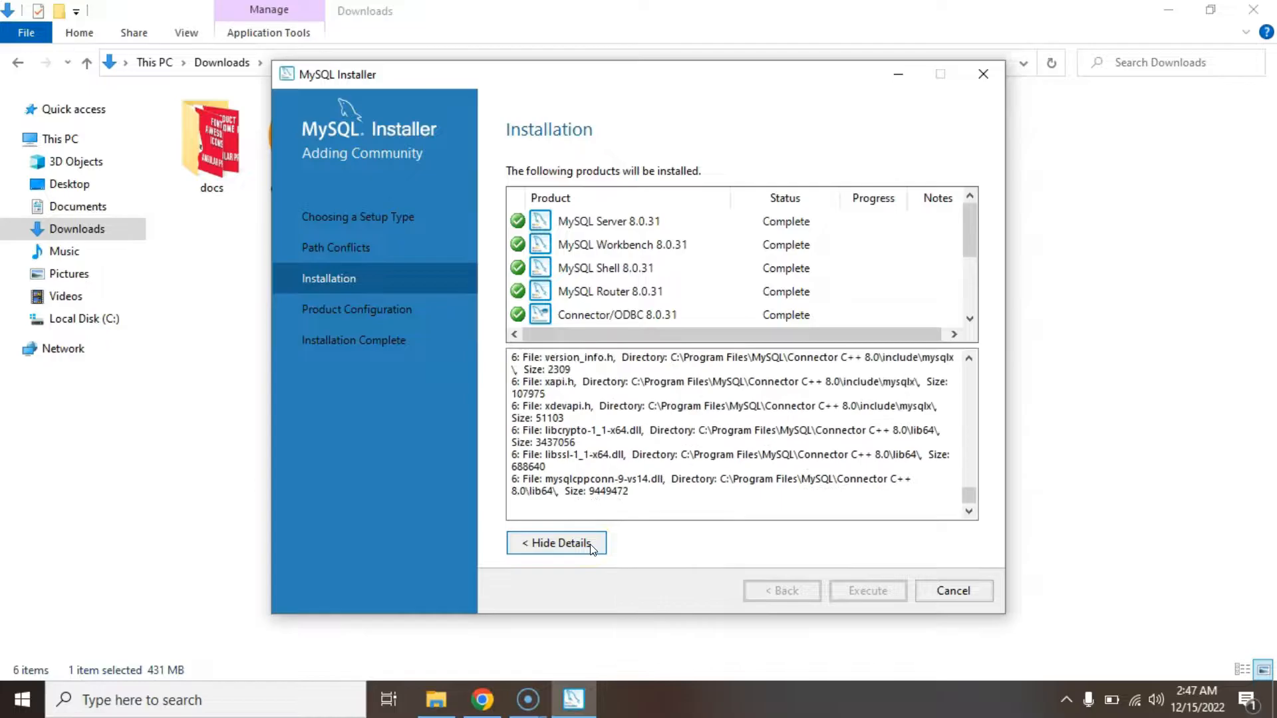
{"action": "left_click", "coordinate": [591, 544]}
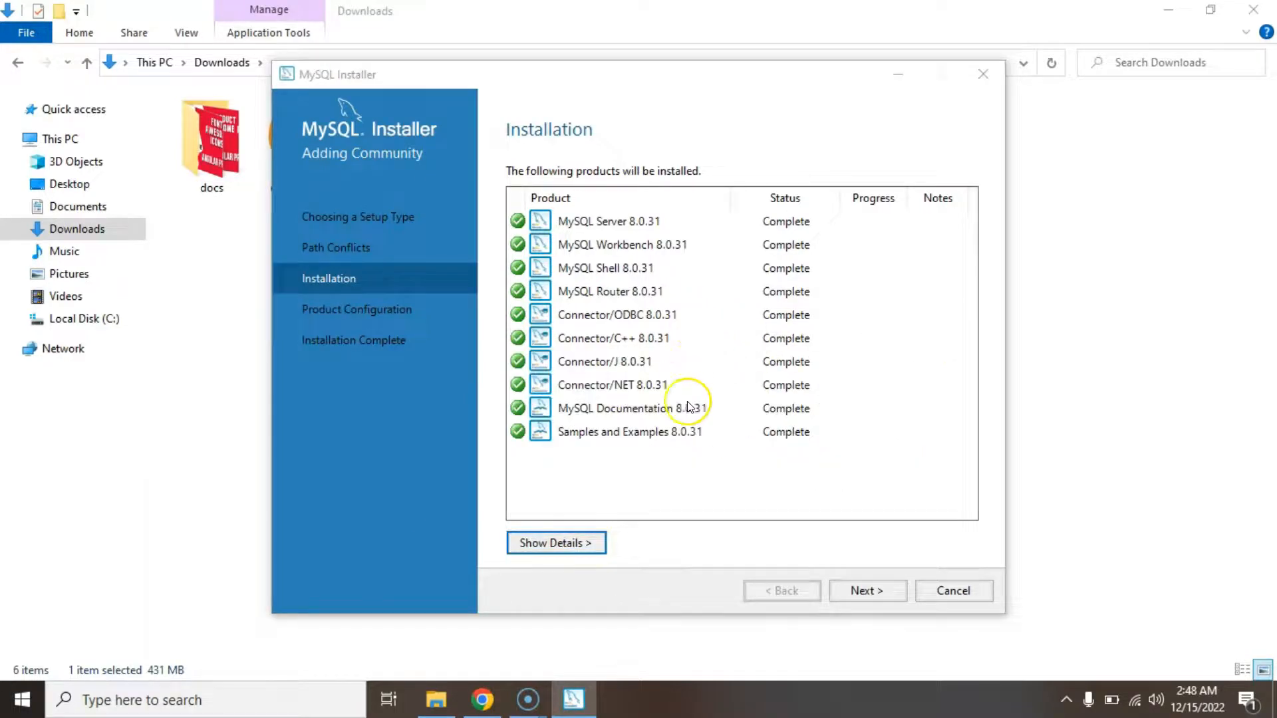
{"action": "left_click", "coordinate": [873, 594]}
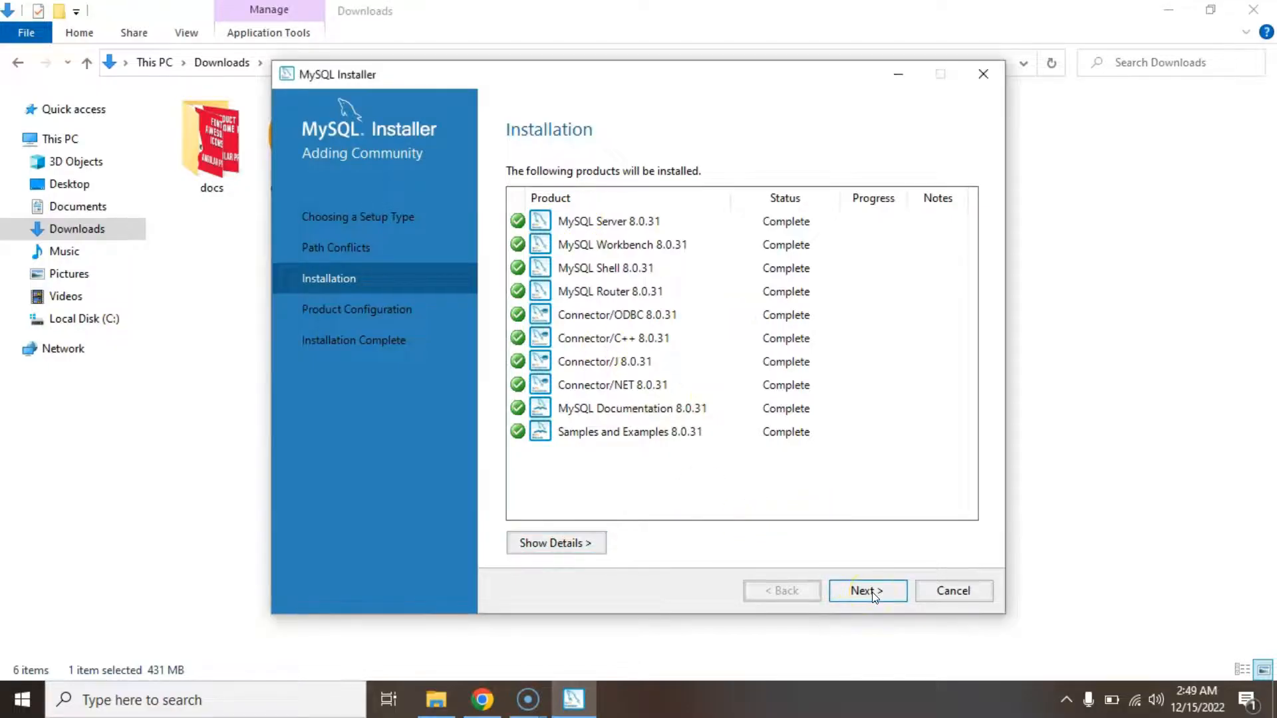
Keep Development Computer, port 3306 and strong password encryption for the server.
{"action": "left_click", "coordinate": [873, 593]}
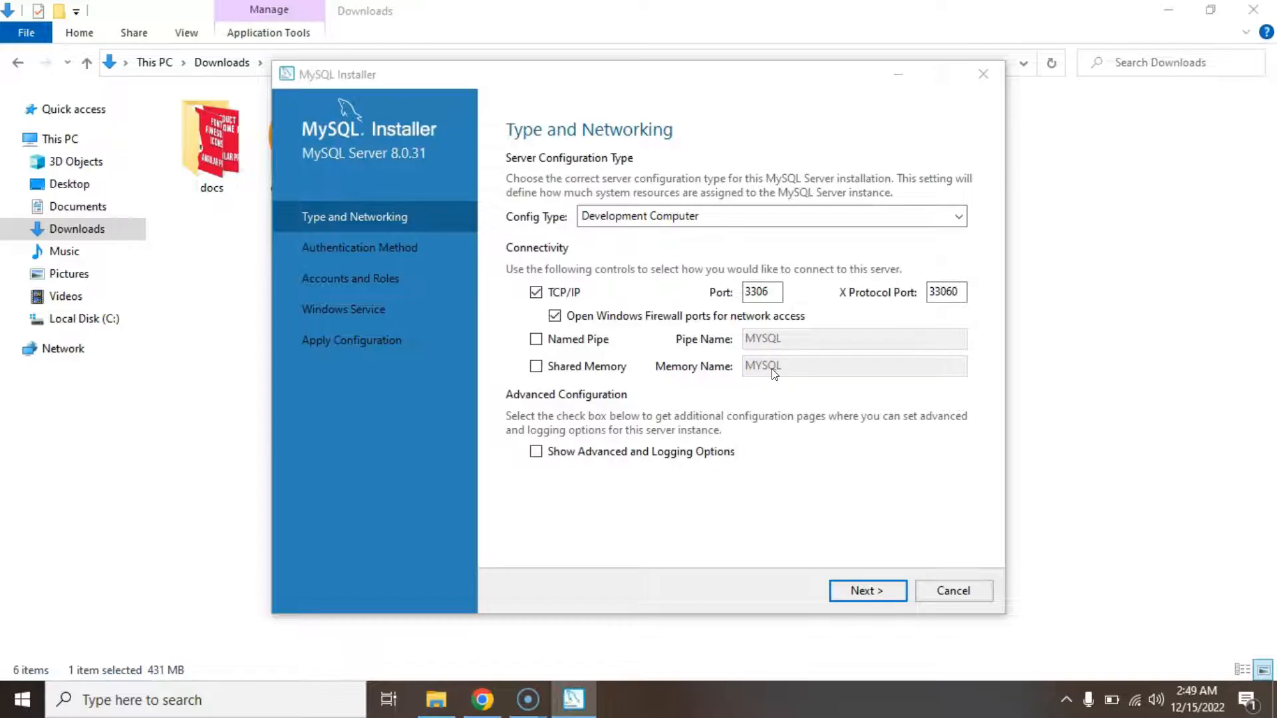
{"action": "left_click", "coordinate": [872, 591]}
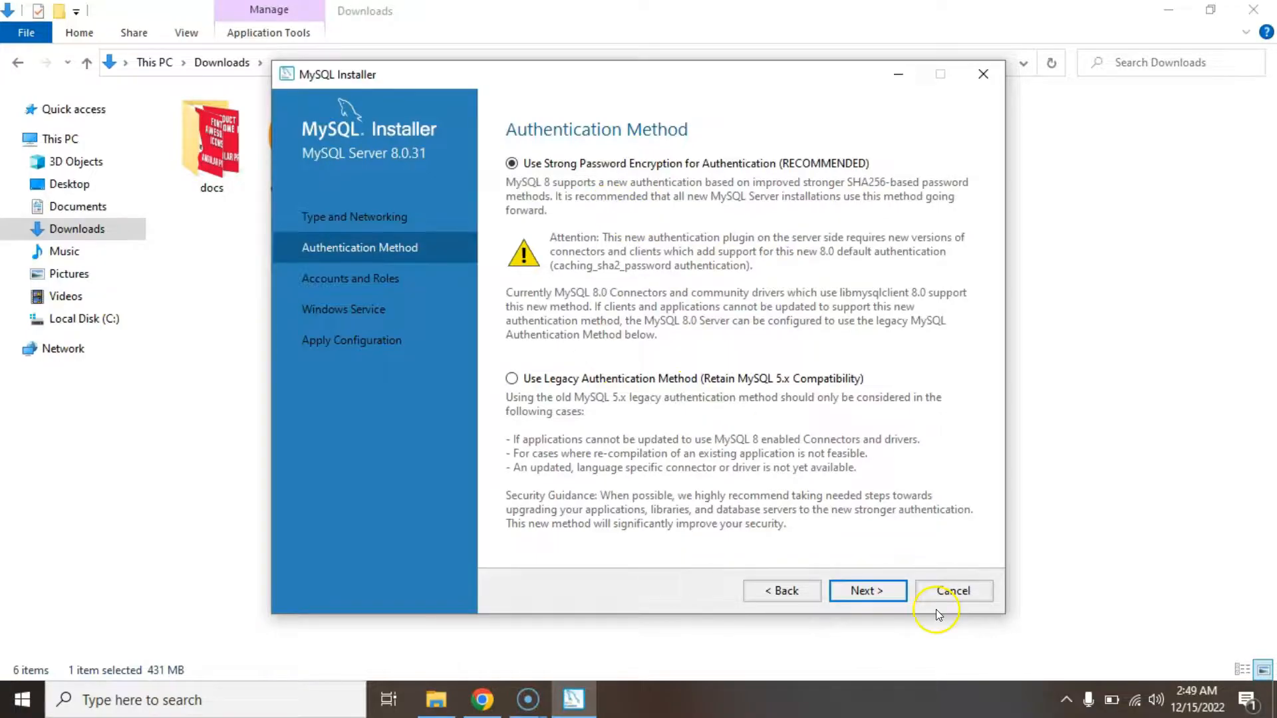
{"action": "left_click", "coordinate": [866, 590]}
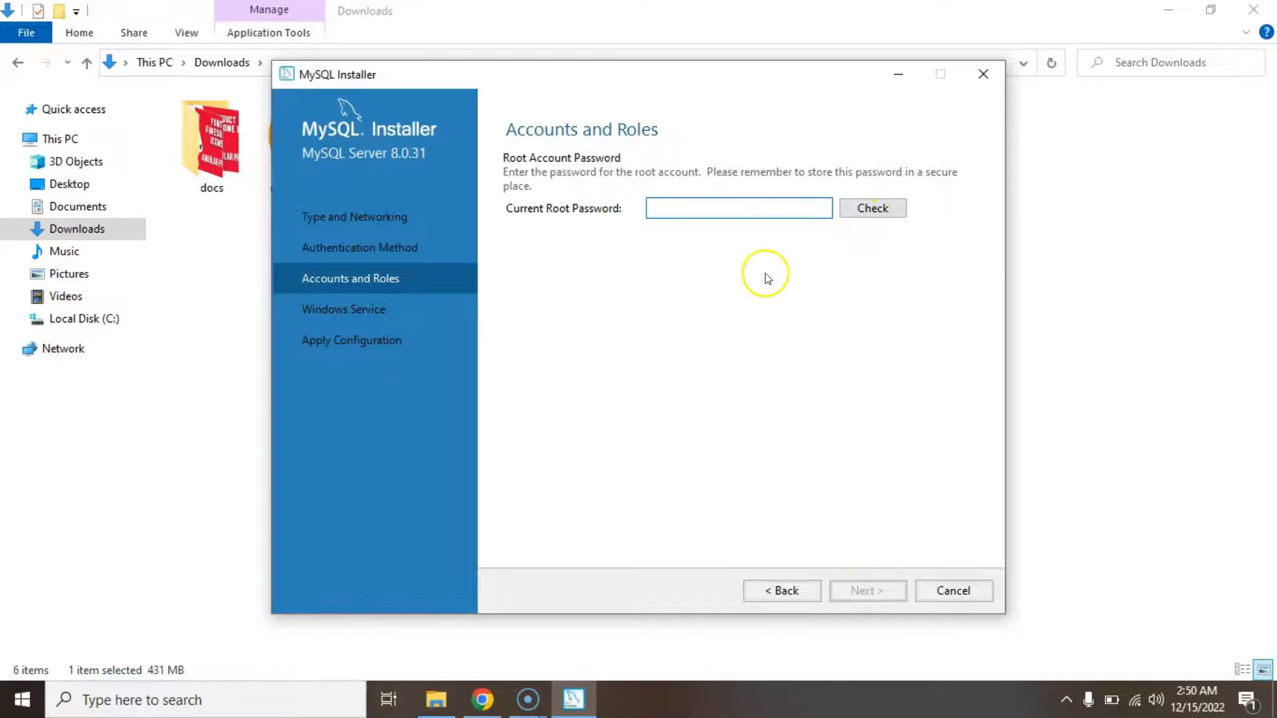
Enter and verify the root password, then keep the MYSQL80 Windows Service defaults.
{"action": "type", "text": "12345"}
{"action": "left_click", "coordinate": [873, 209]}
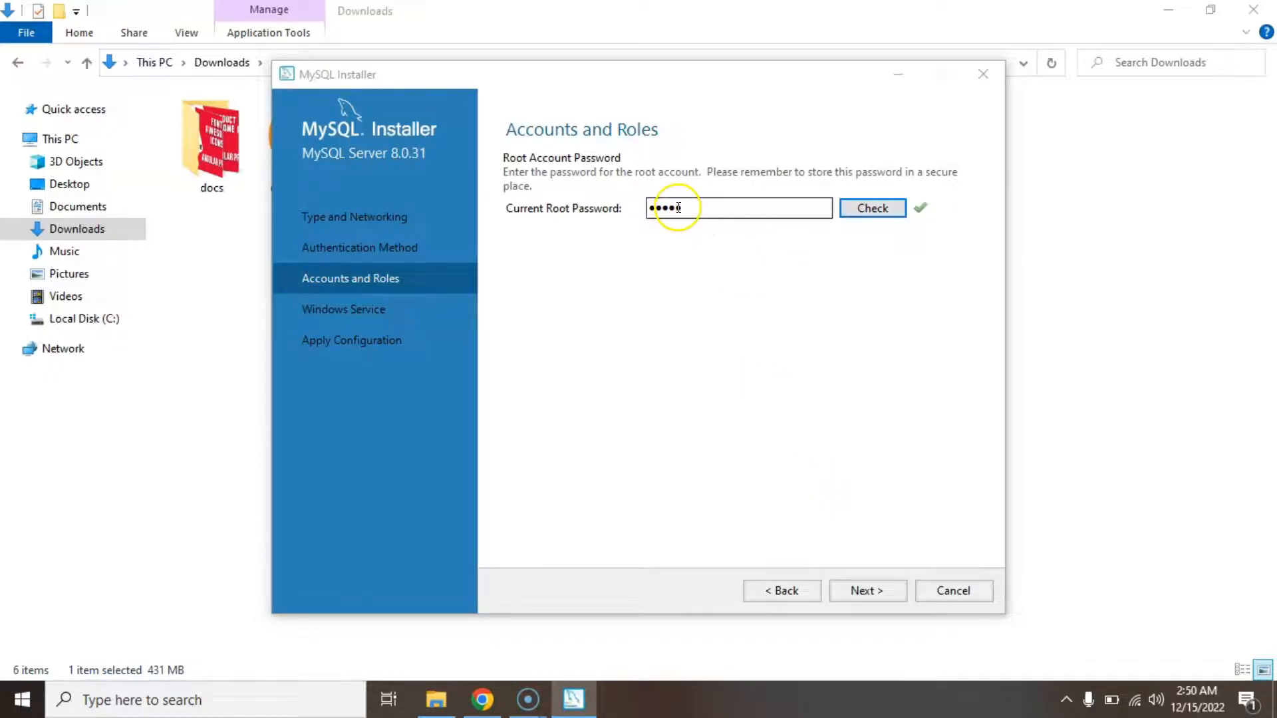
{"action": "left_click", "coordinate": [881, 588]}
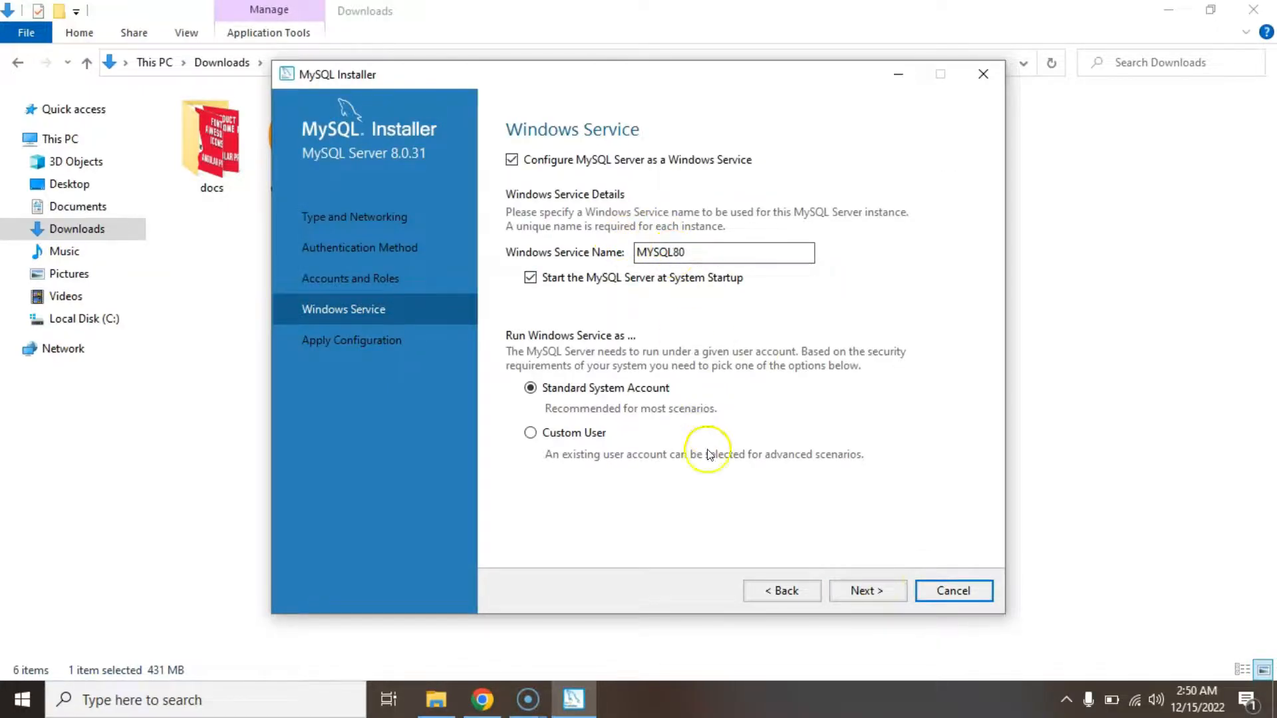
{"action": "left_click", "coordinate": [879, 589]}
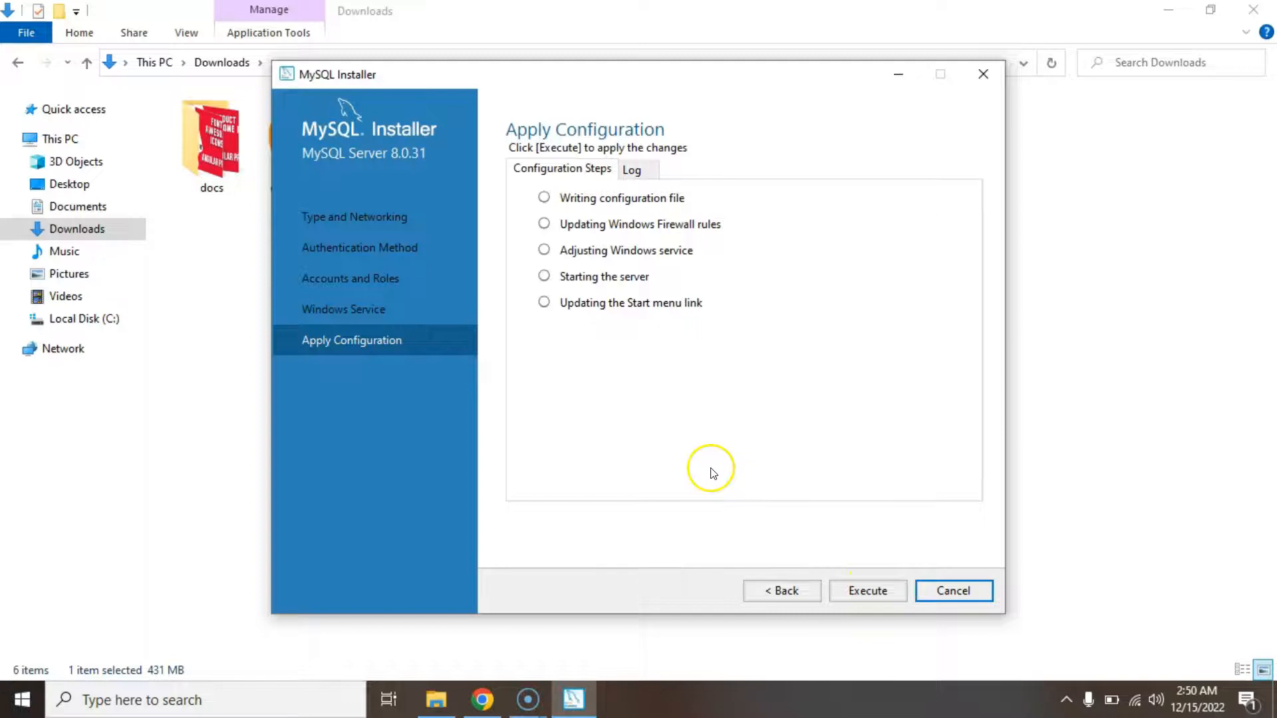
Execute the five Apply Configuration steps for MySQL Server 8.0.31 and finish.
{"action": "left_click", "coordinate": [863, 591]}
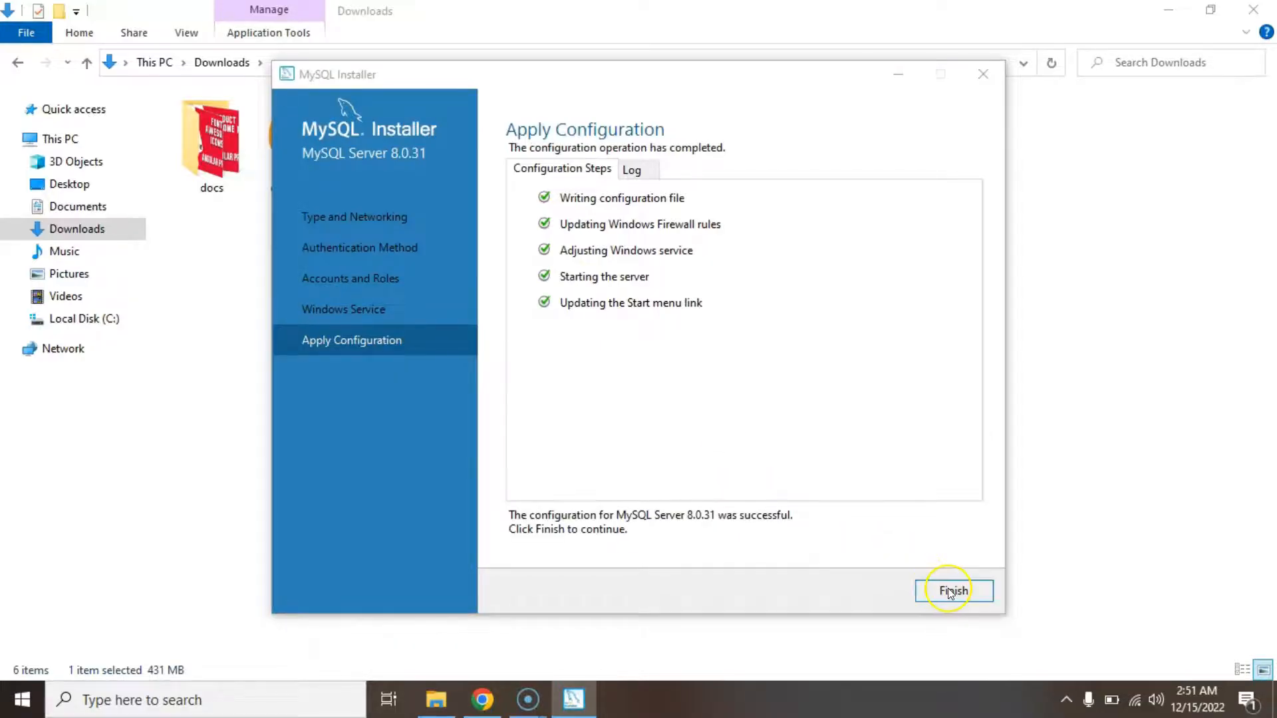
{"action": "left_click", "coordinate": [950, 591]}
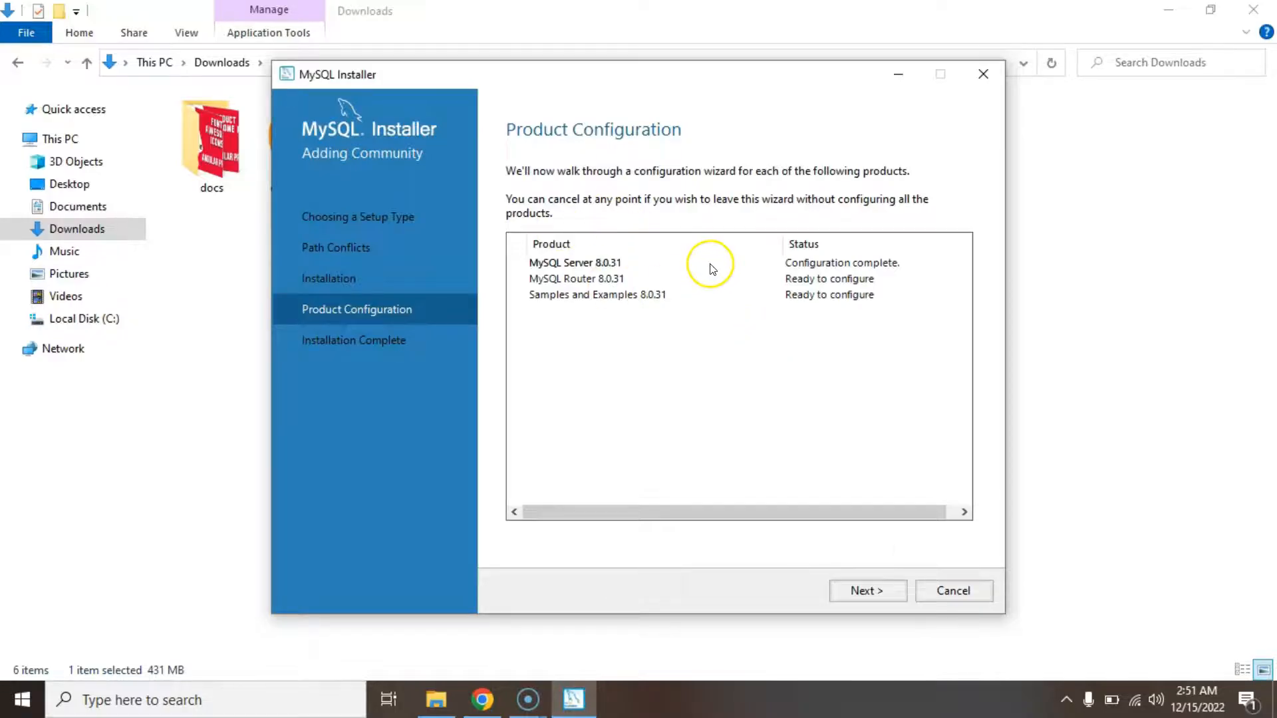
Finish MySQL Router setup without configuring it.
{"action": "left_click", "coordinate": [880, 591]}
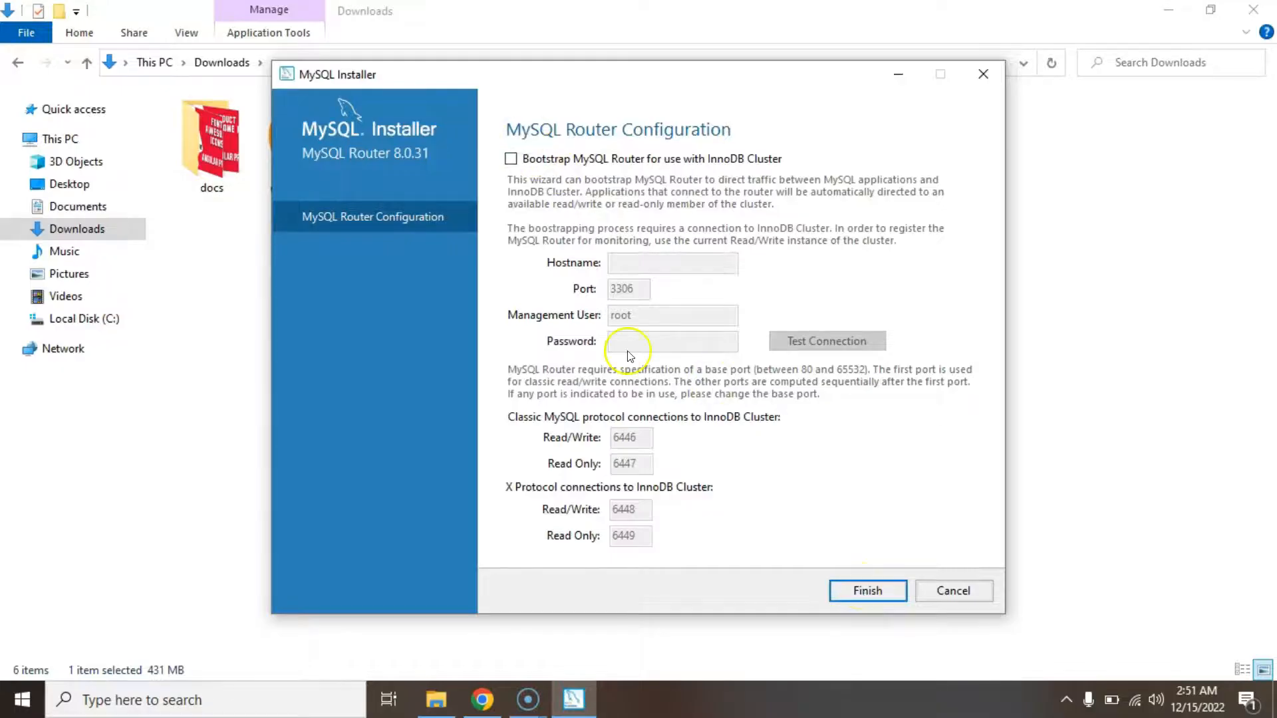
{"action": "left_click", "coordinate": [896, 593]}
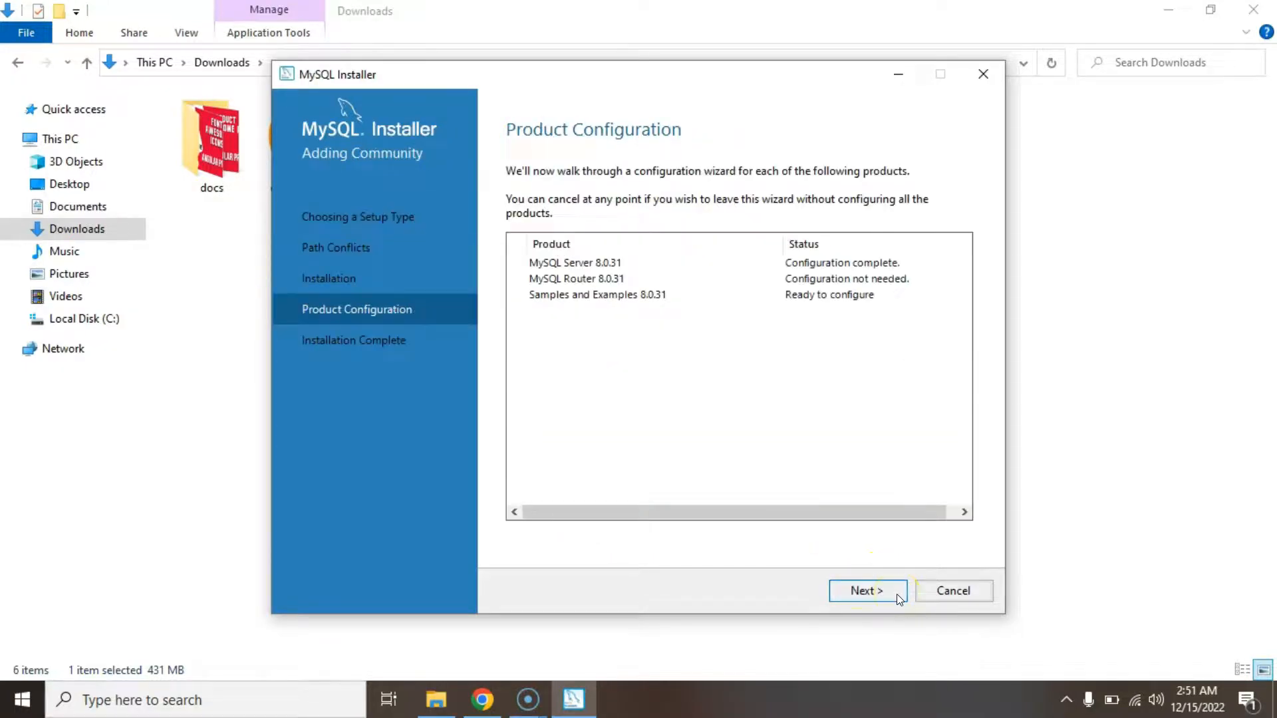
{"action": "left_click", "coordinate": [896, 593]}
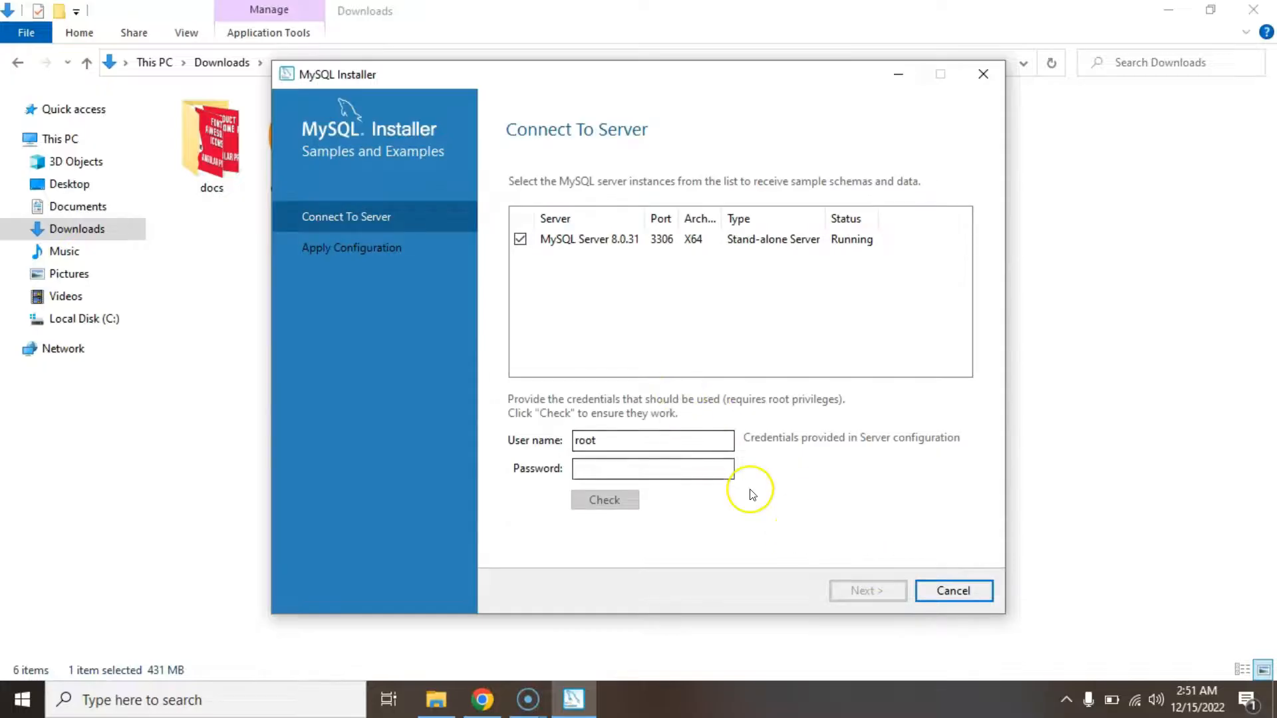
Verify the root password, then apply the Samples and Examples configuration.
{"action": "left_click", "coordinate": [619, 466]}
{"action": "type", "text": "•••"}
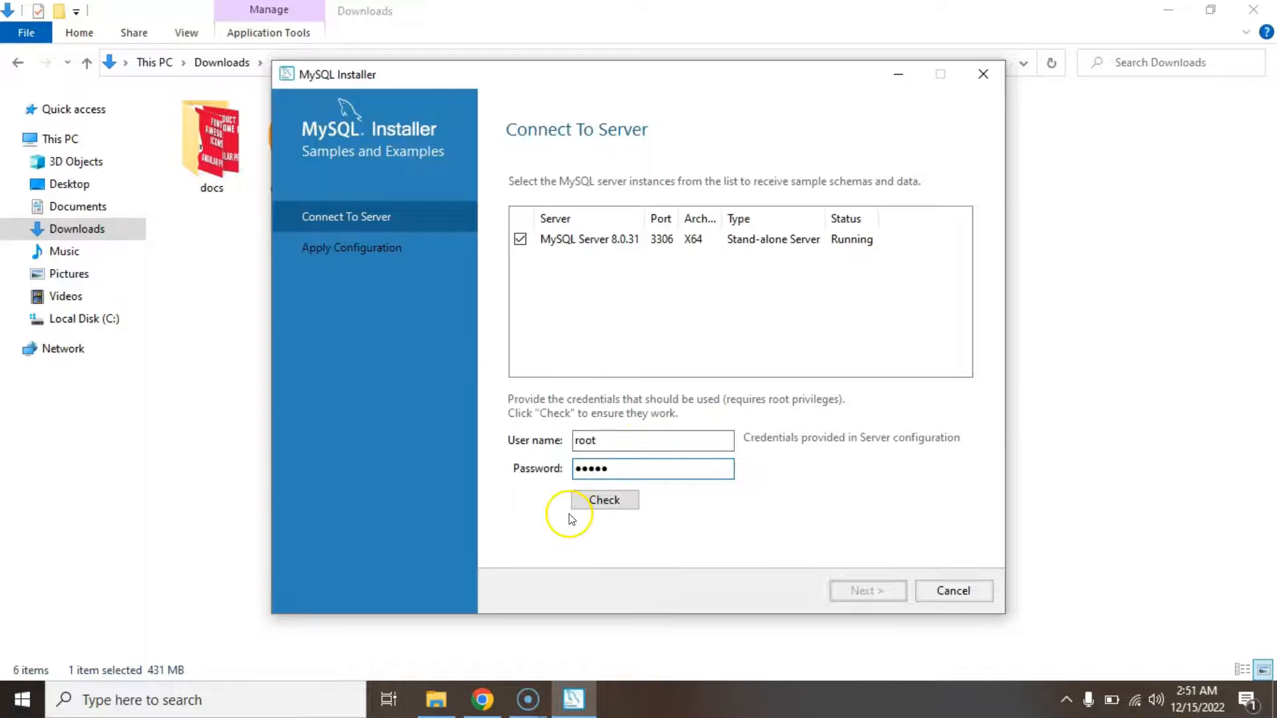
{"action": "left_click", "coordinate": [587, 506]}
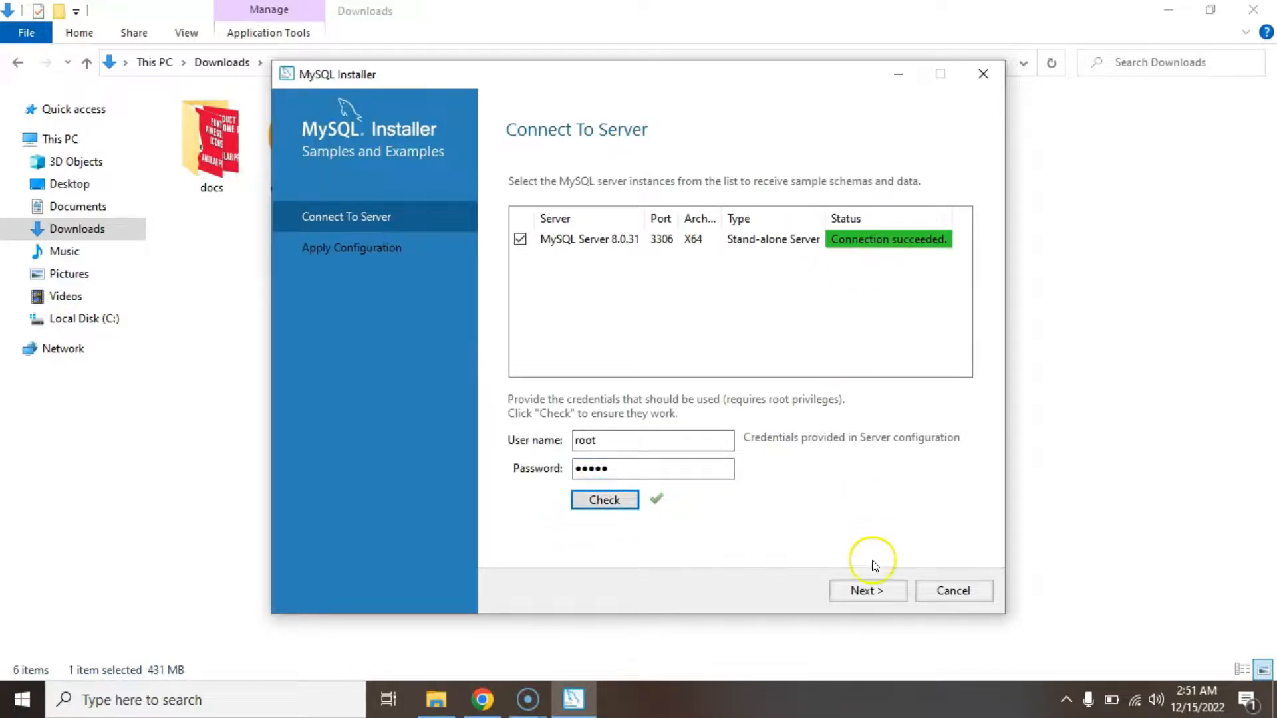
{"action": "left_click", "coordinate": [879, 590]}
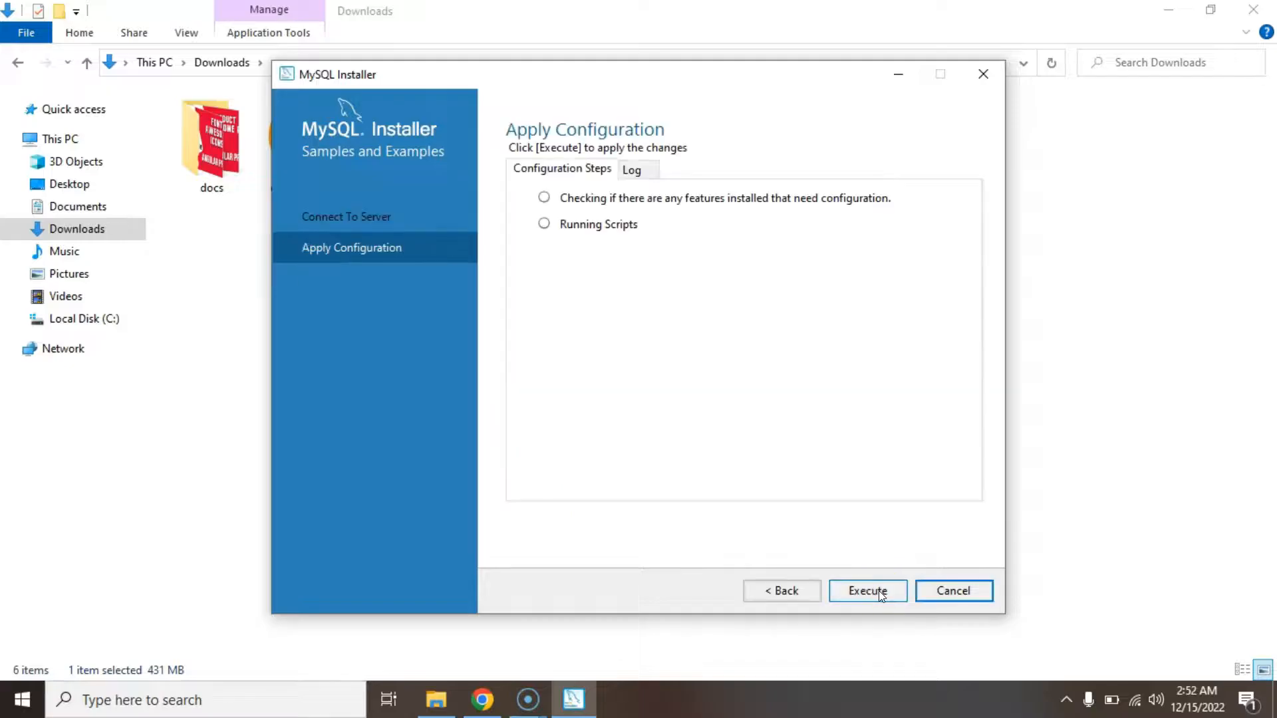
{"action": "left_click", "coordinate": [879, 590]}
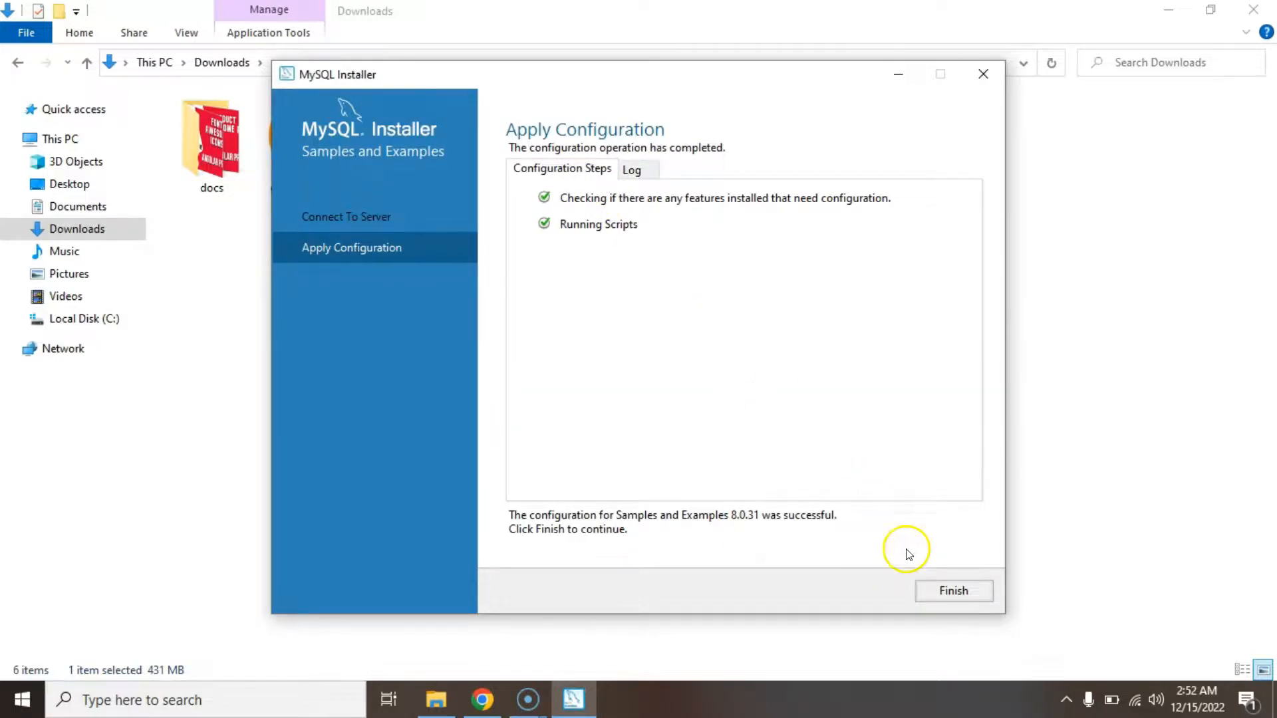
{"action": "left_click", "coordinate": [955, 590]}
{"action": "left_click", "coordinate": [903, 591]}
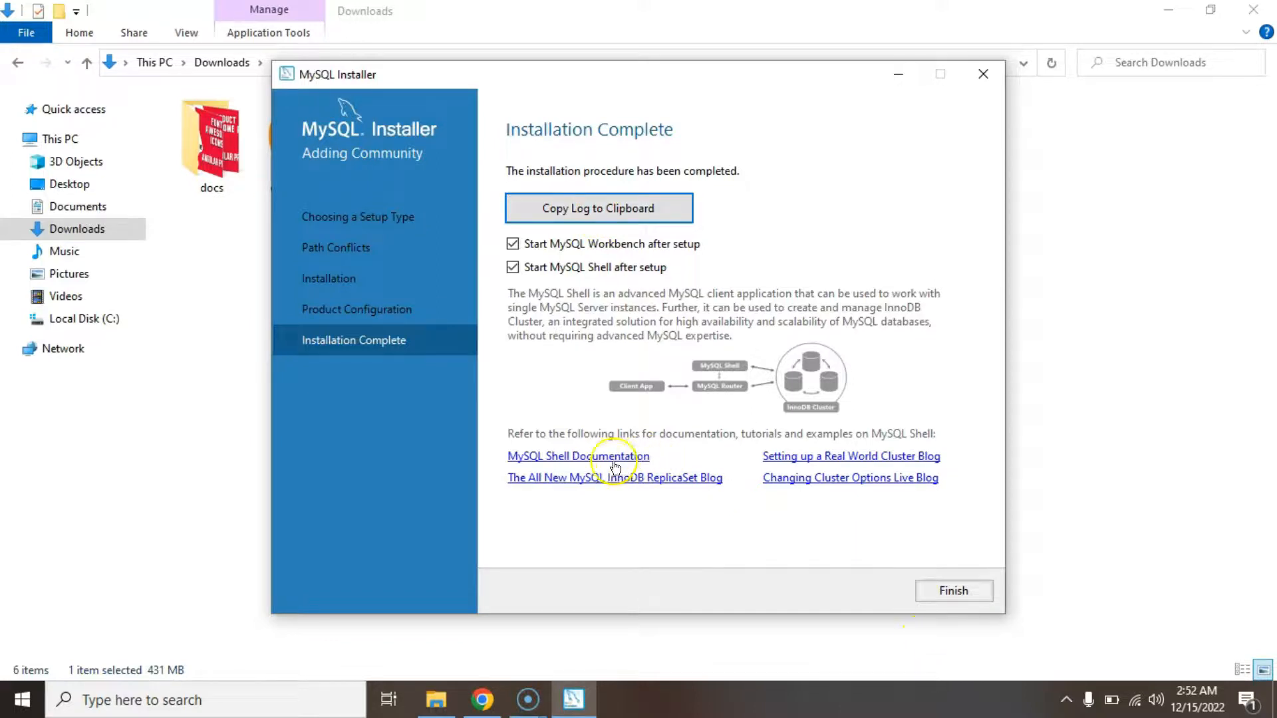
Finish the installer, then close the auto-launched MySQL Shell, Workbench and Downloads windows.
{"action": "left_click", "coordinate": [979, 595]}
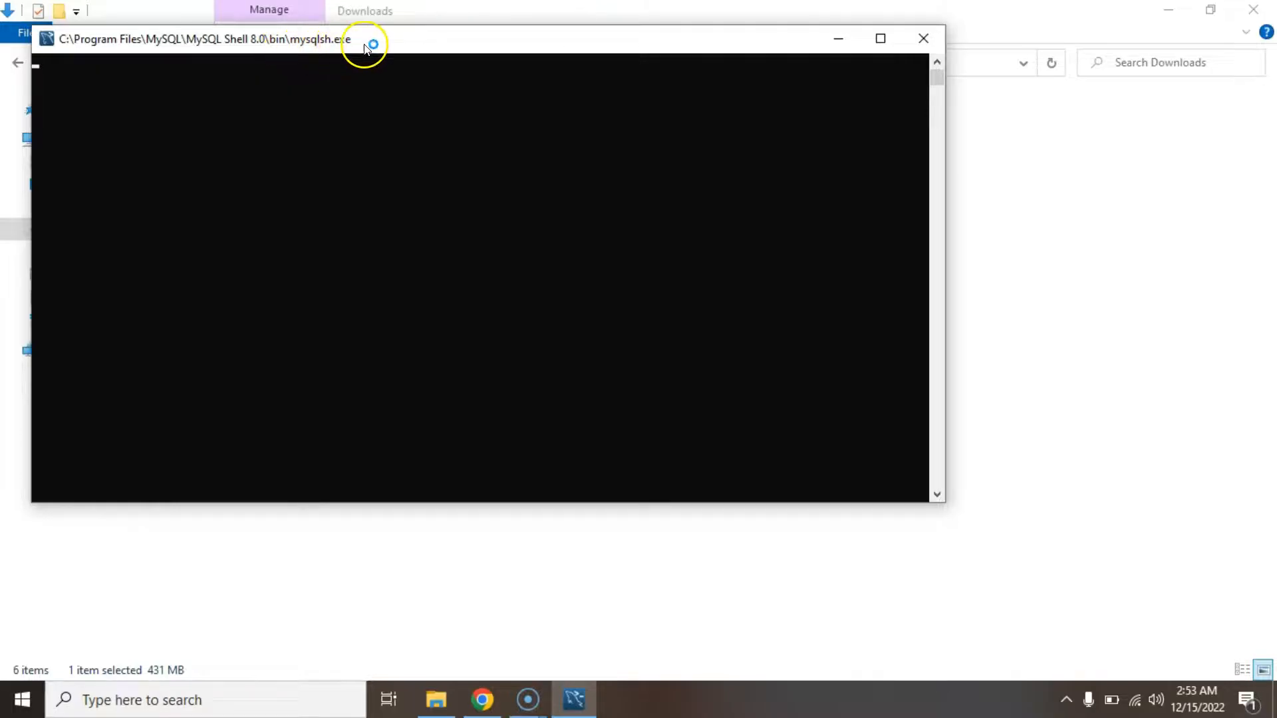
{"action": "left_click_drag", "start_coordinate": [373, 43], "coordinate": [503, 140]}
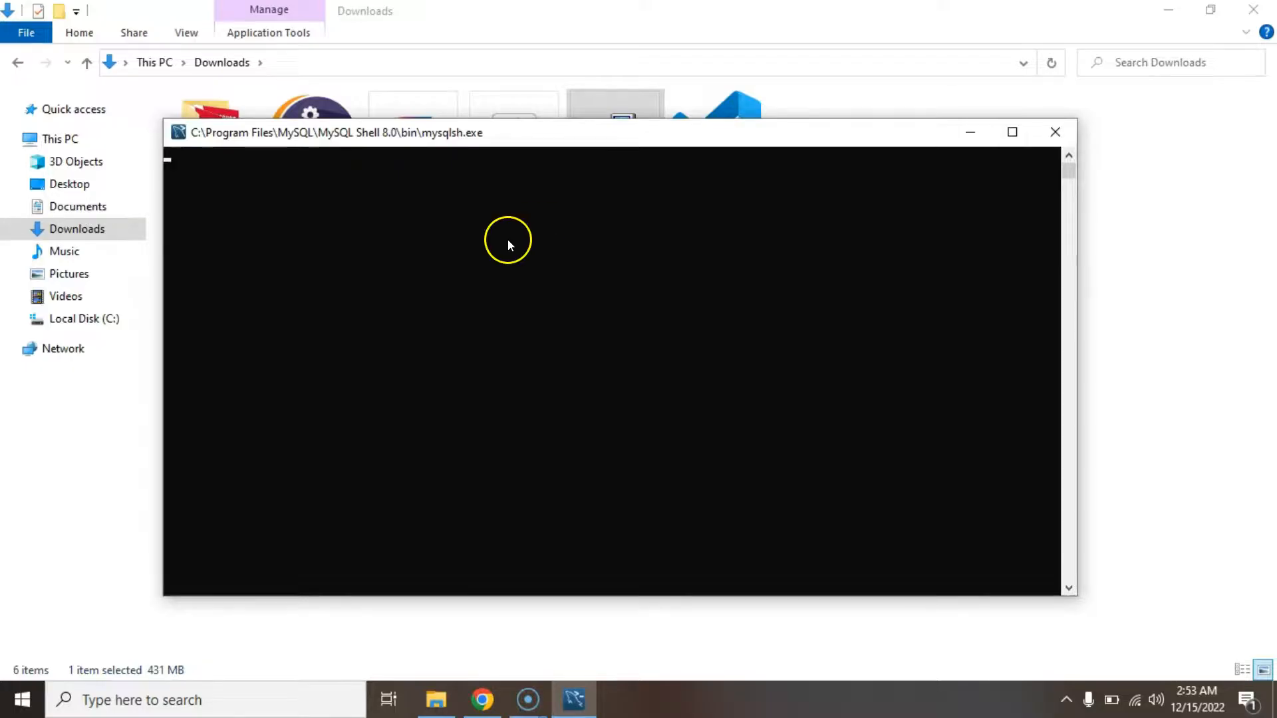
{"action": "left_click", "coordinate": [22, 699]}
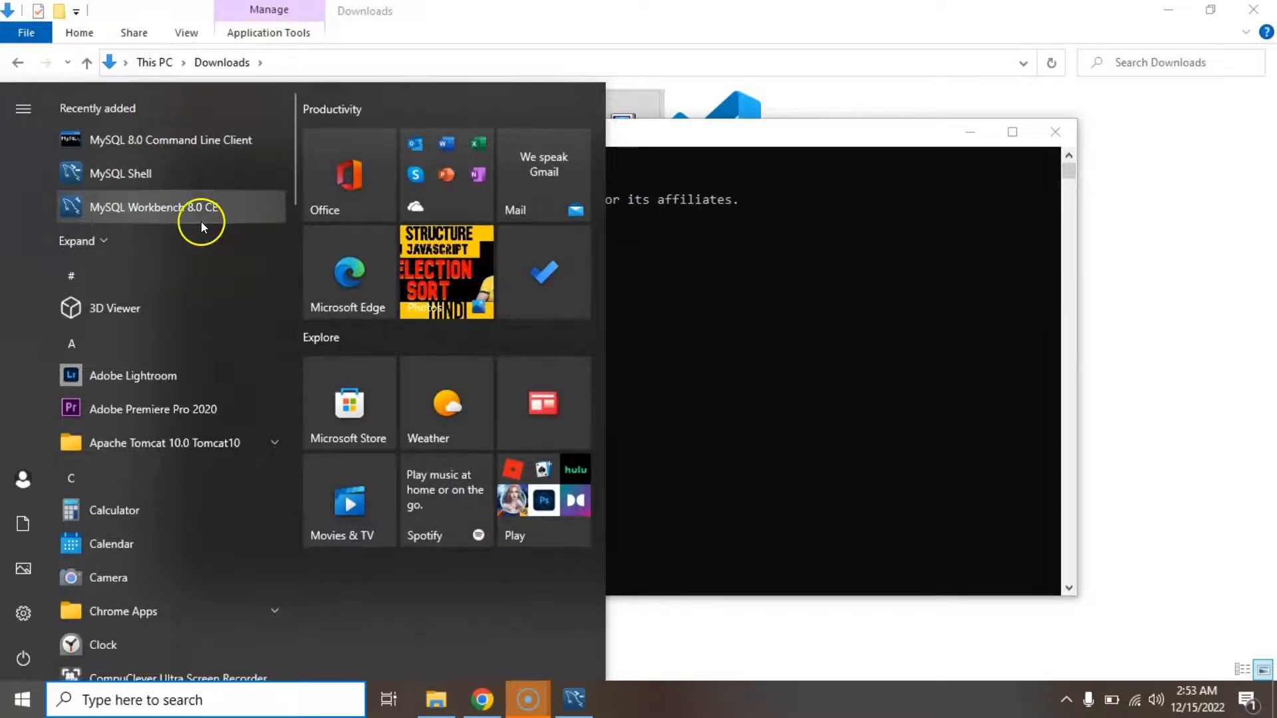
{"action": "left_click", "coordinate": [748, 318]}
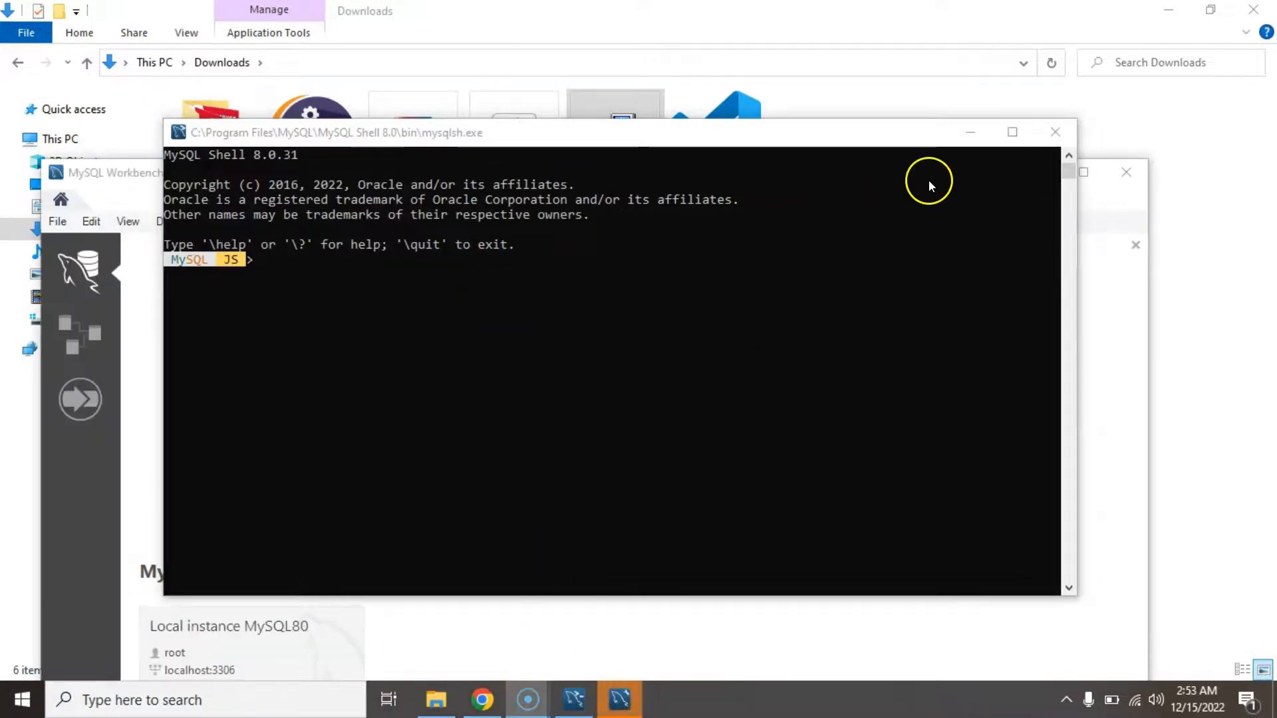
{"action": "left_click", "coordinate": [1060, 141]}
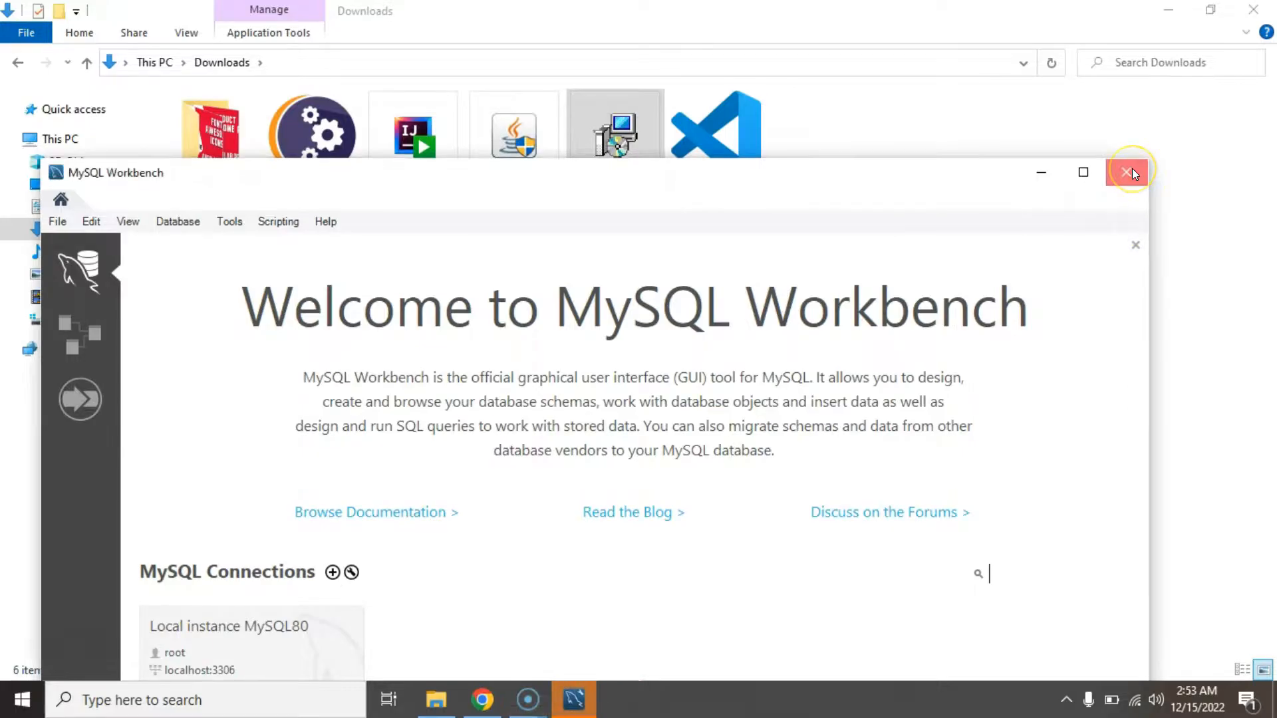
{"action": "left_click", "coordinate": [1132, 171]}
{"action": "left_click", "coordinate": [870, 317]}
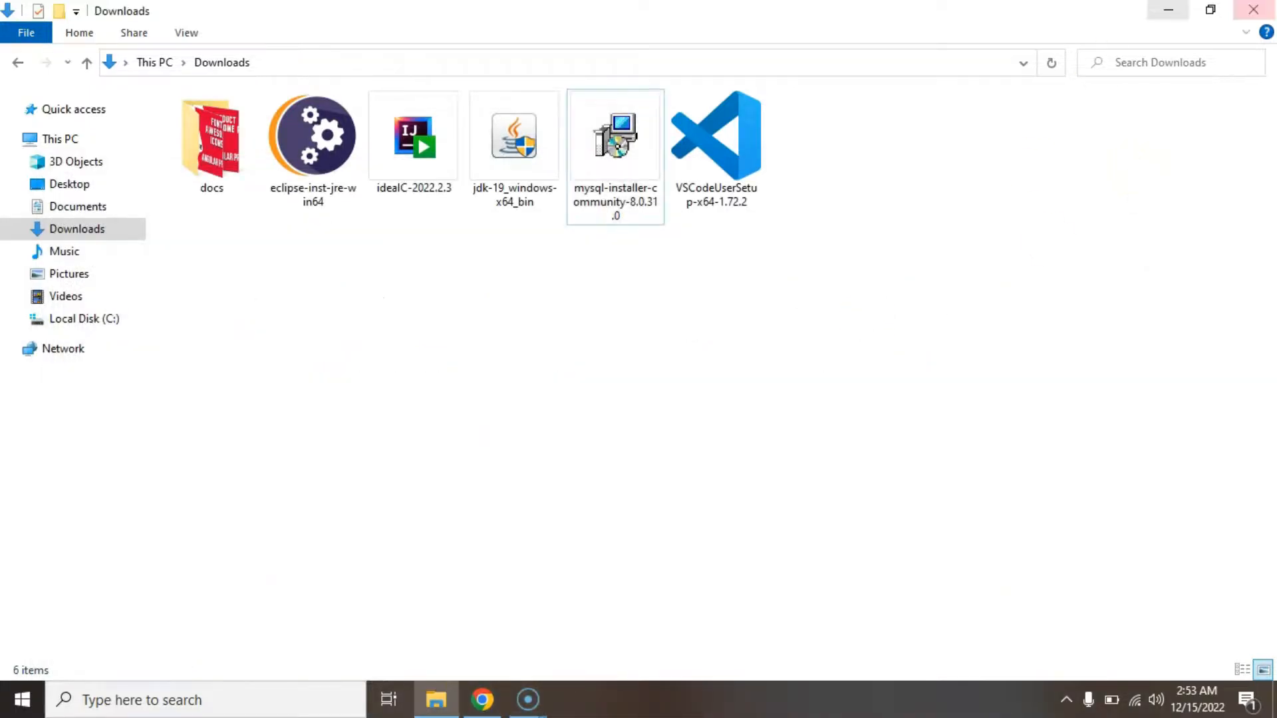
{"action": "left_click", "coordinate": [1254, 9]}
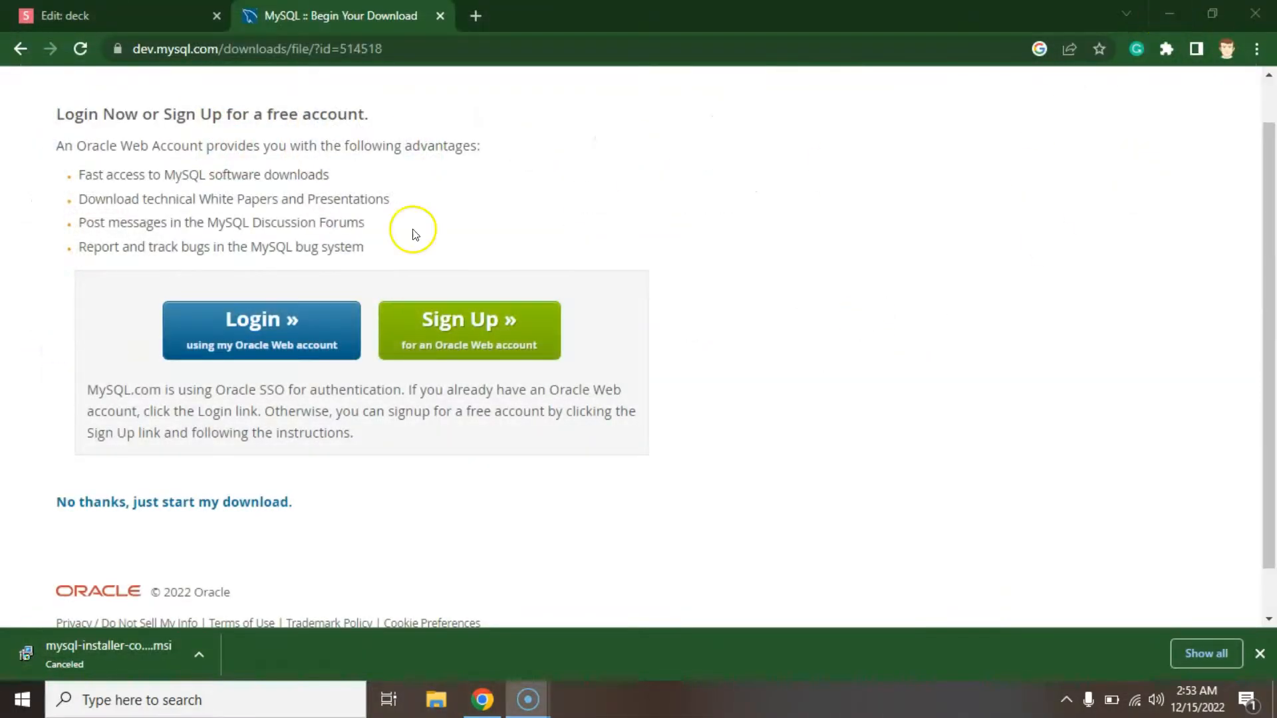
Relaunch MySQL Workbench 8.0 CE from Start and maximize its window.
{"action": "left_click", "coordinate": [22, 700]}
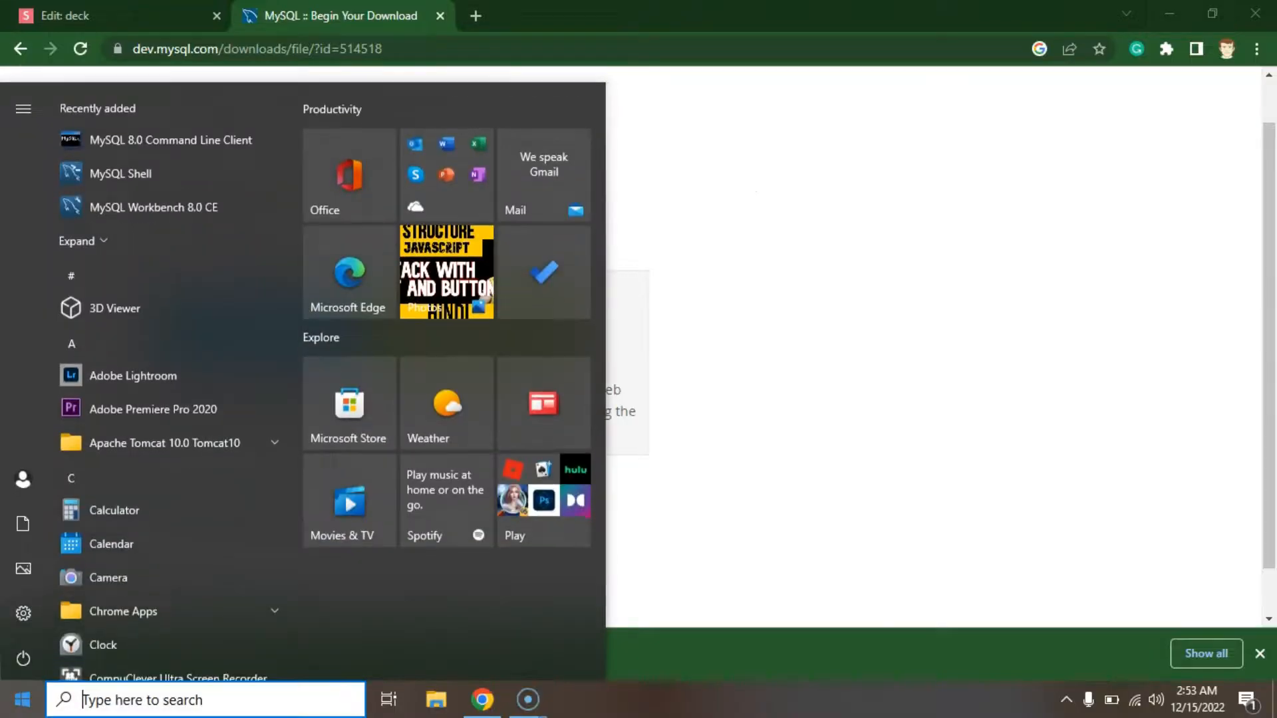
{"action": "left_click", "coordinate": [190, 201]}
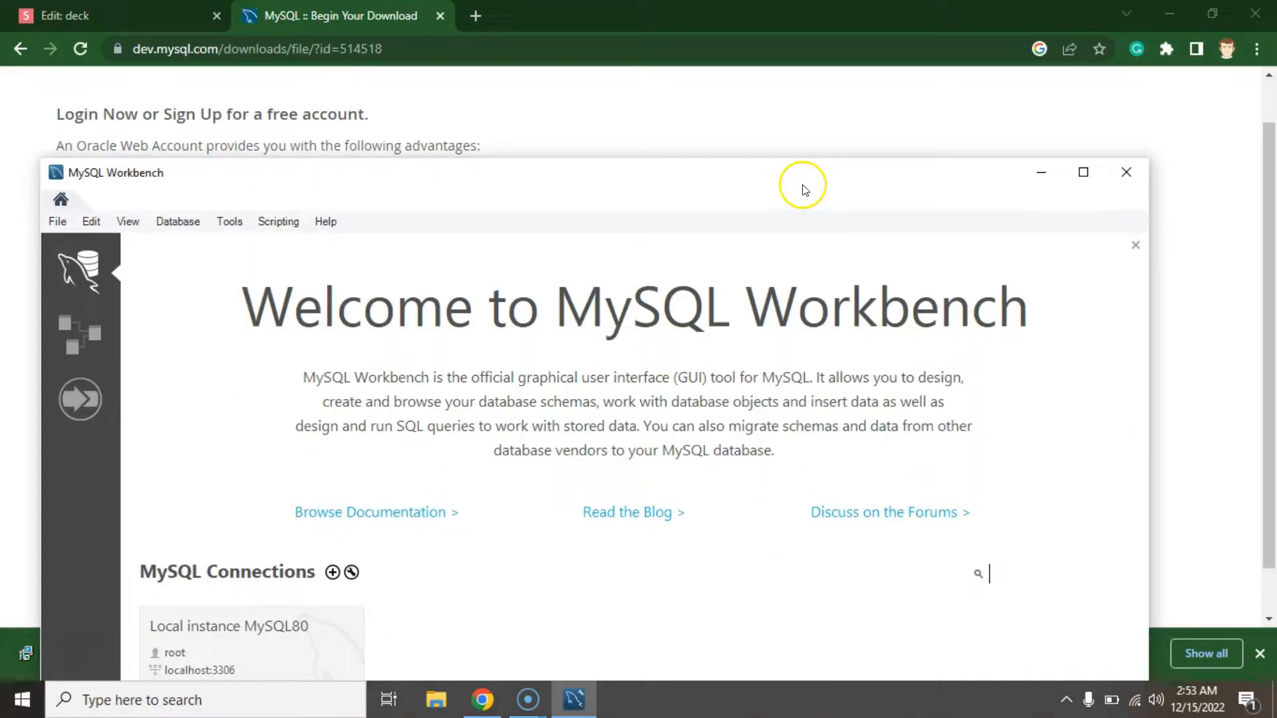
{"action": "double_click", "coordinate": [803, 191]}
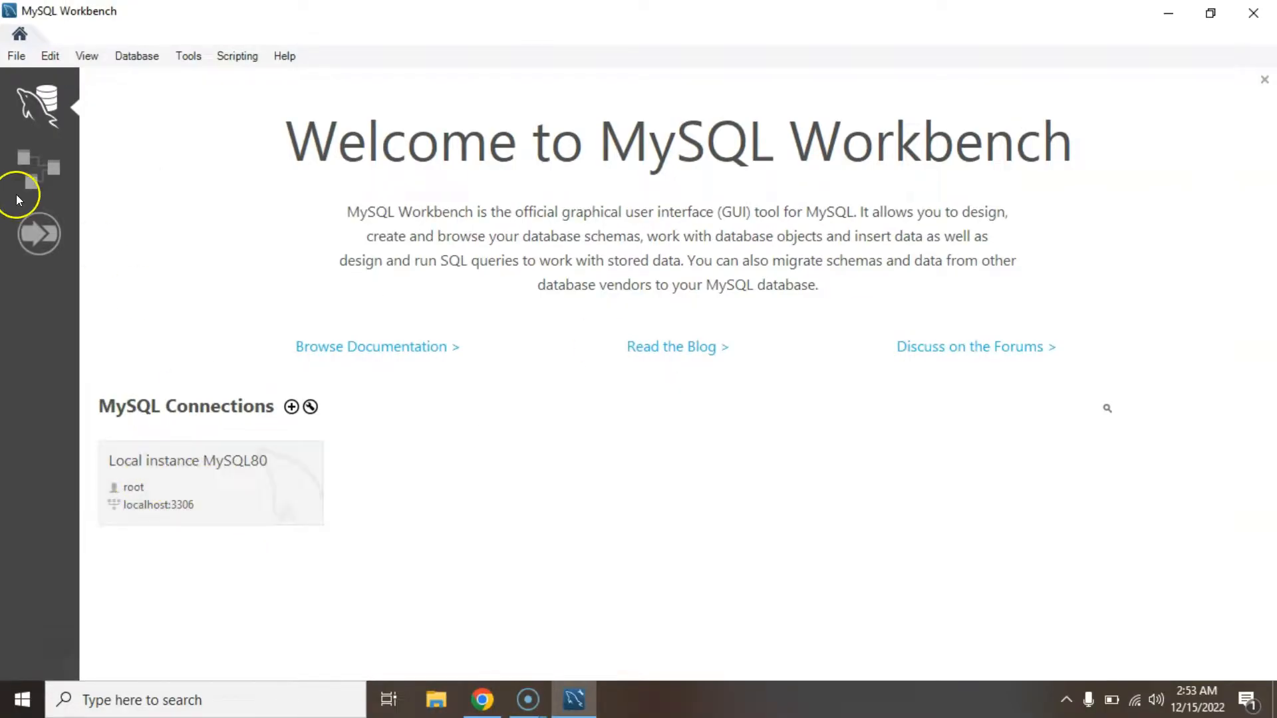
Connect to Local instance MySQL80 as root, saving the password in the vault.
{"action": "left_click", "coordinate": [205, 461]}
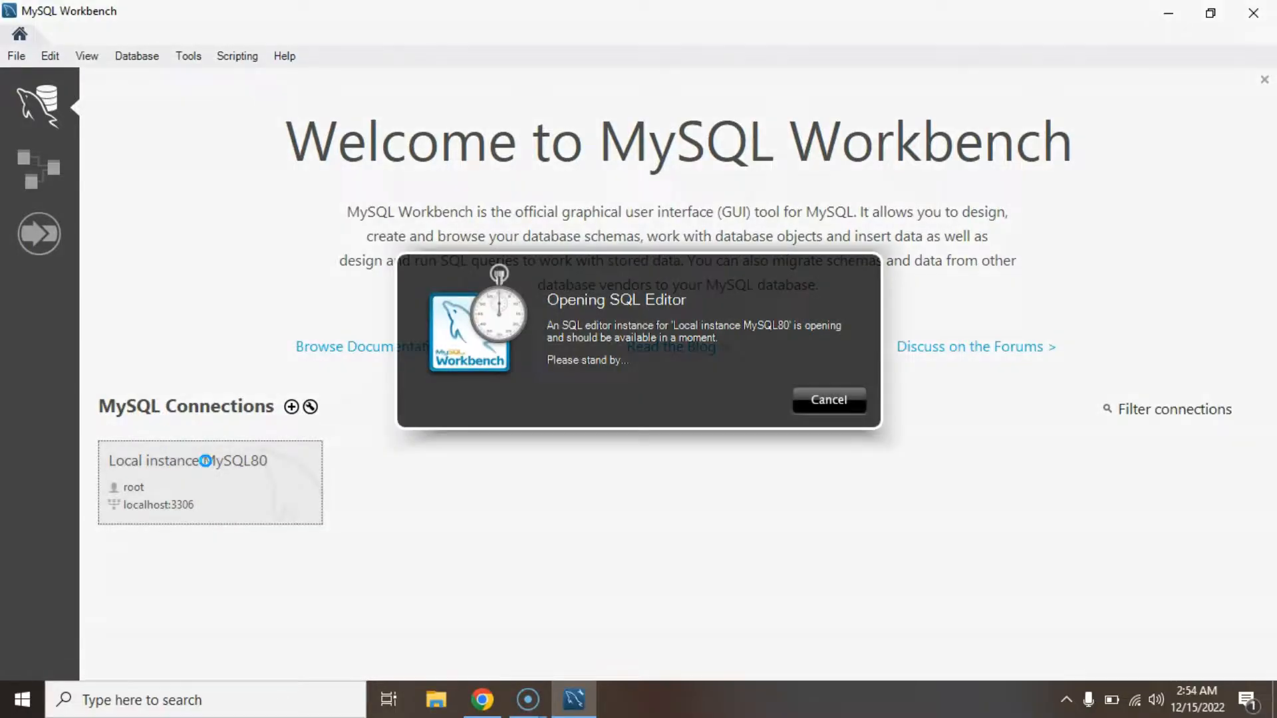
{"action": "type", "text": "*"}
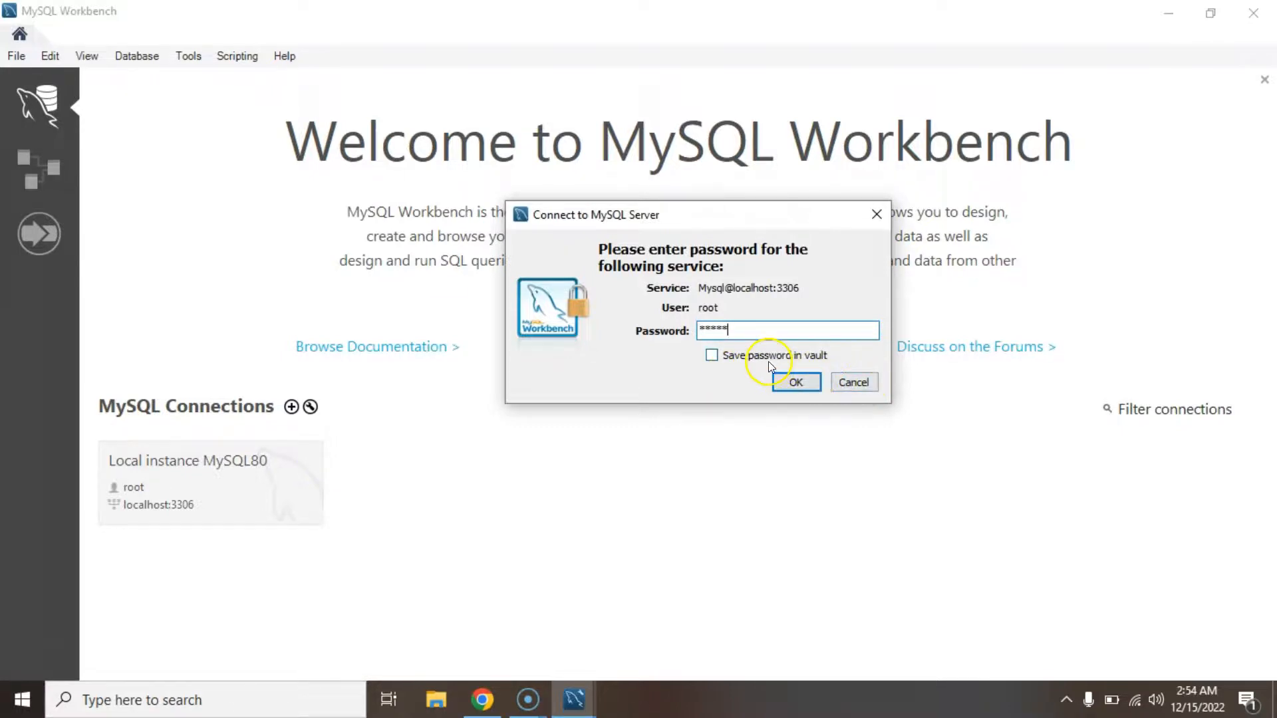
{"action": "left_click", "coordinate": [796, 359]}
{"action": "left_click", "coordinate": [799, 381]}
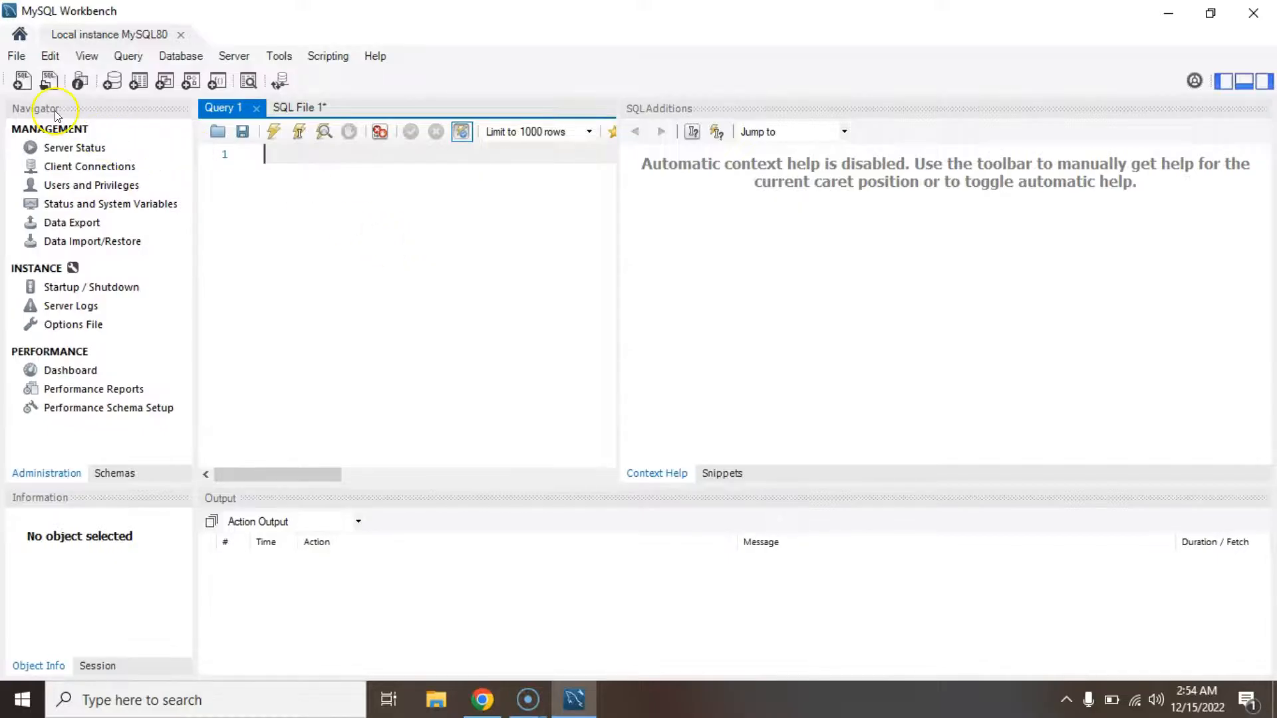
Run 'show databases' in a new SQL tab, listing six databases including sakila, sys and world.
{"action": "left_click", "coordinate": [28, 85]}
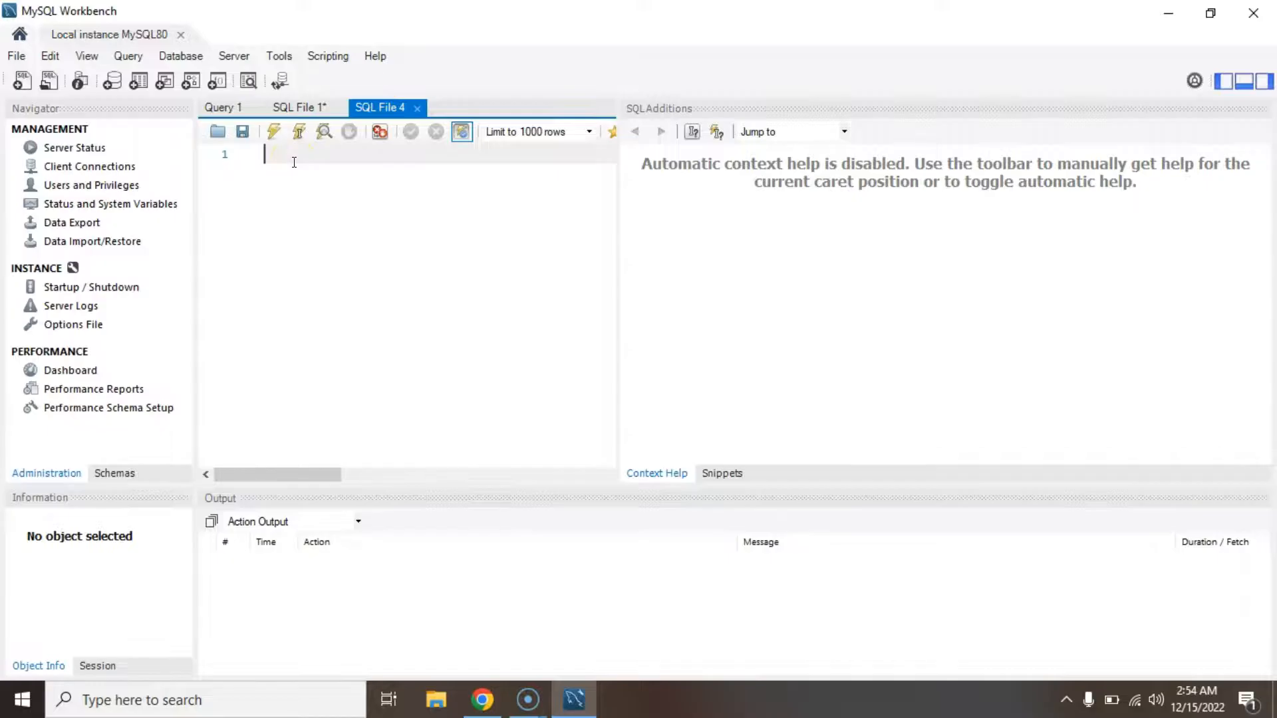
{"action": "type", "text": "show data"}
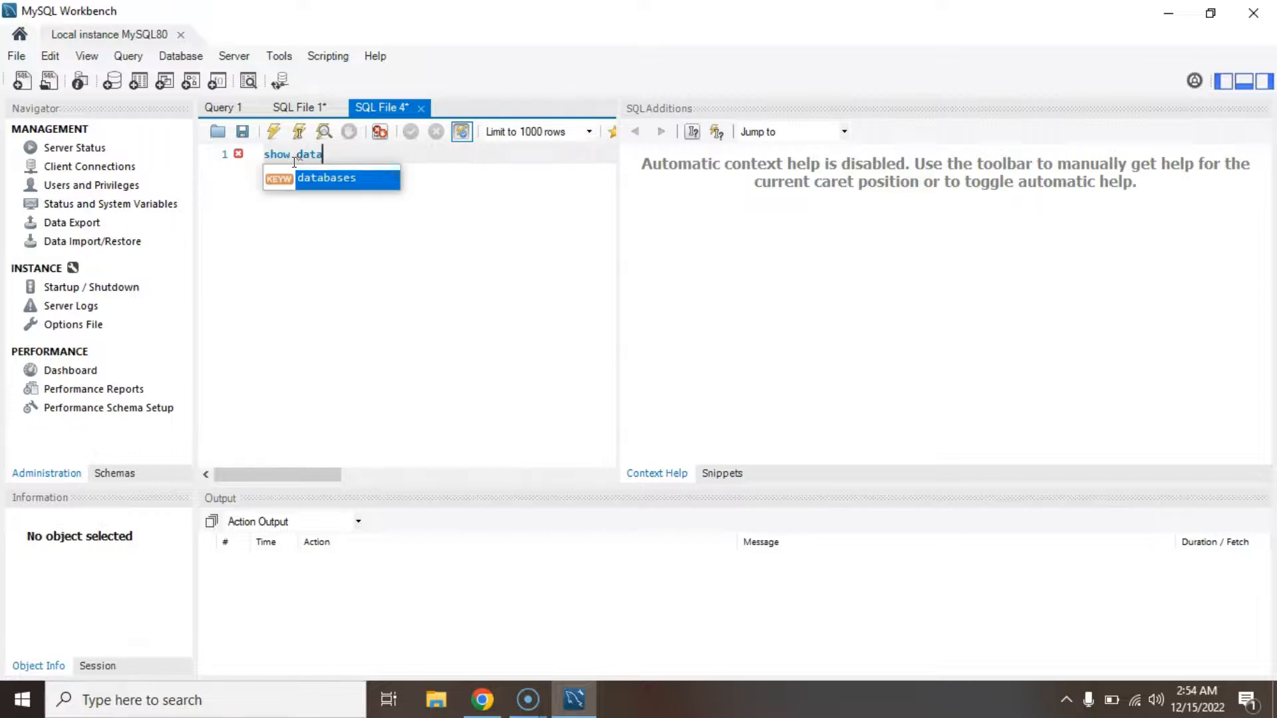
{"action": "key", "text": "Return"}
{"action": "left_click", "coordinate": [266, 135]}
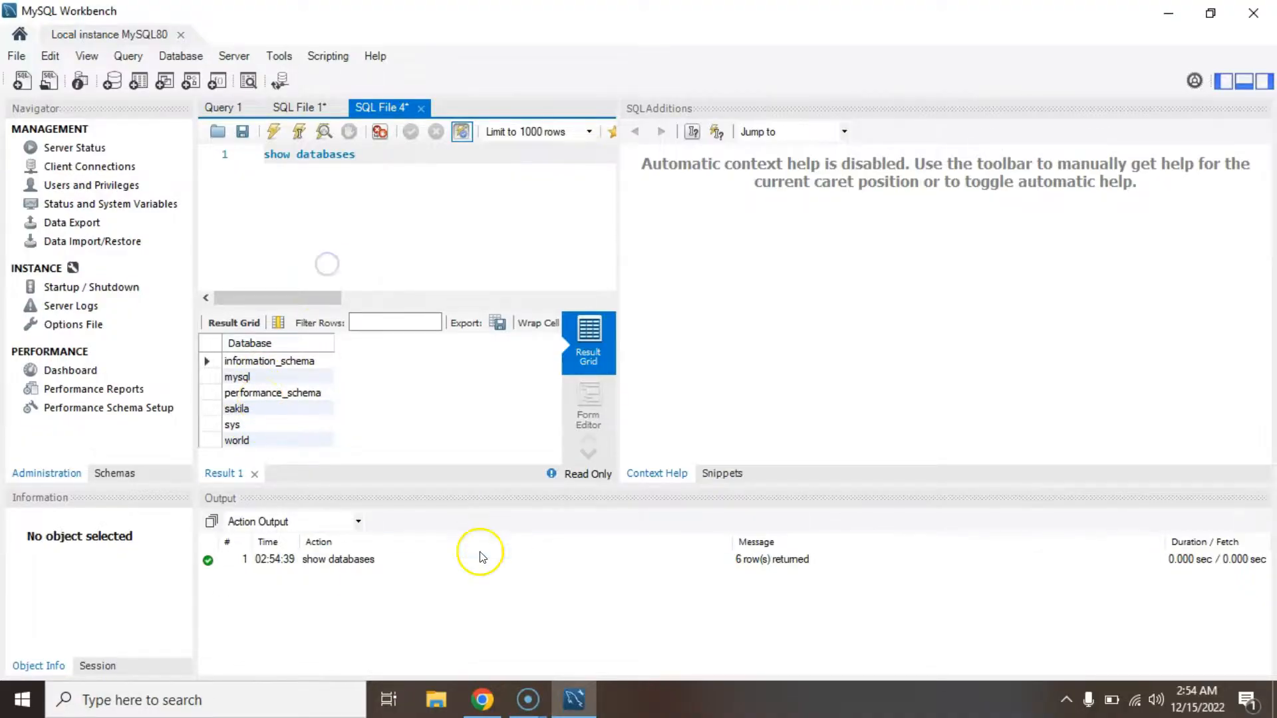
{"action": "left_click", "coordinate": [21, 699]}
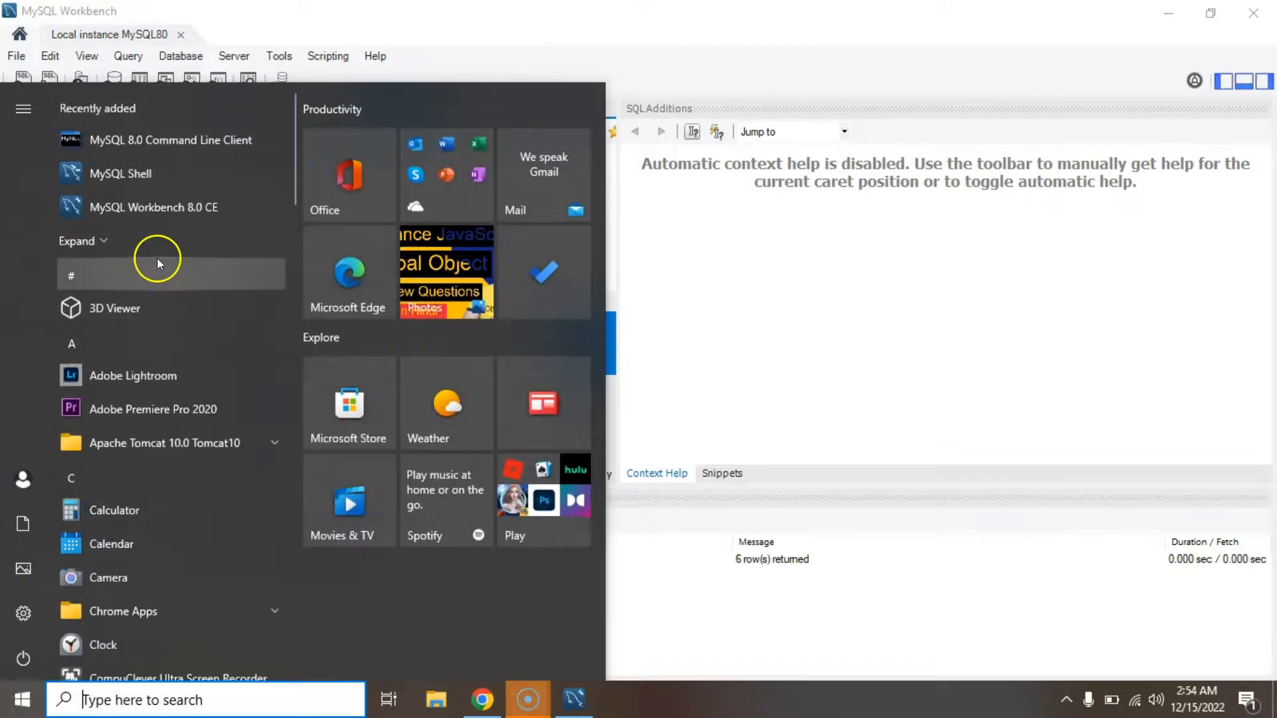
{"action": "left_click", "coordinate": [149, 178]}
{"action": "left_click_drag", "start_coordinate": [328, 86], "coordinate": [491, 118]}
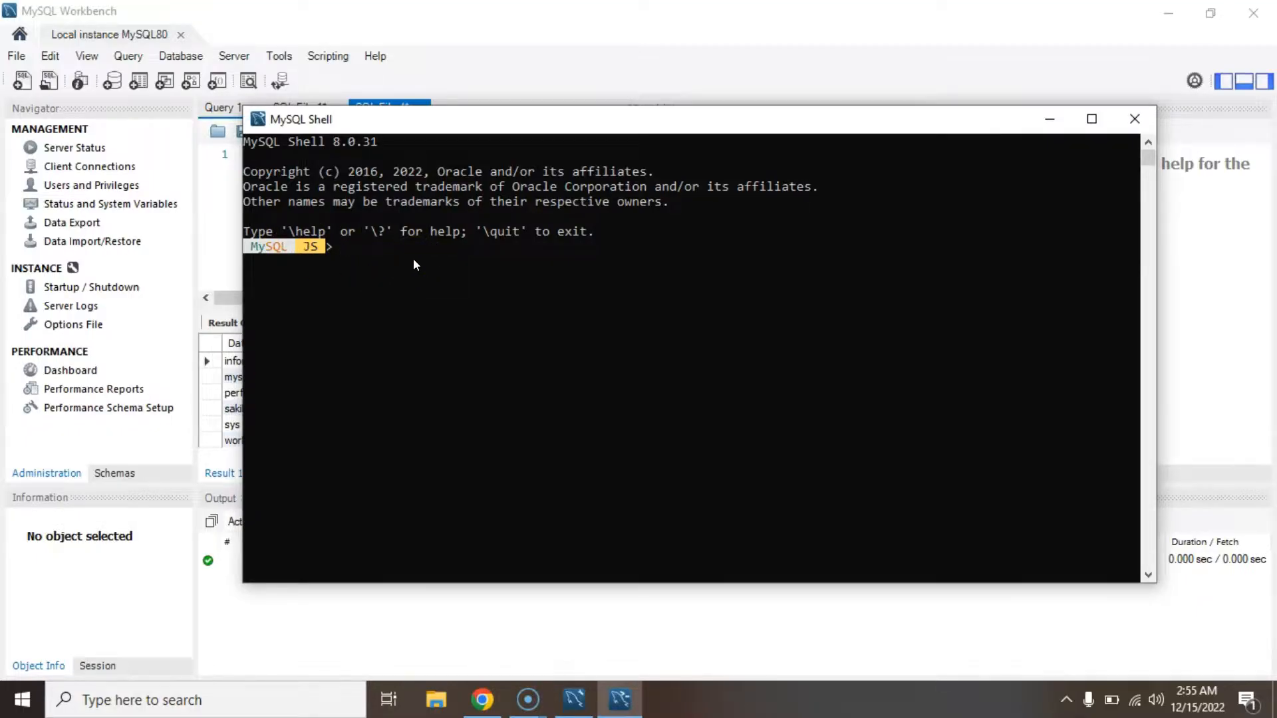
{"action": "type", "text": "qauit"}
{"action": "key", "text": "Return"}
{"action": "type", "text": "quit"}
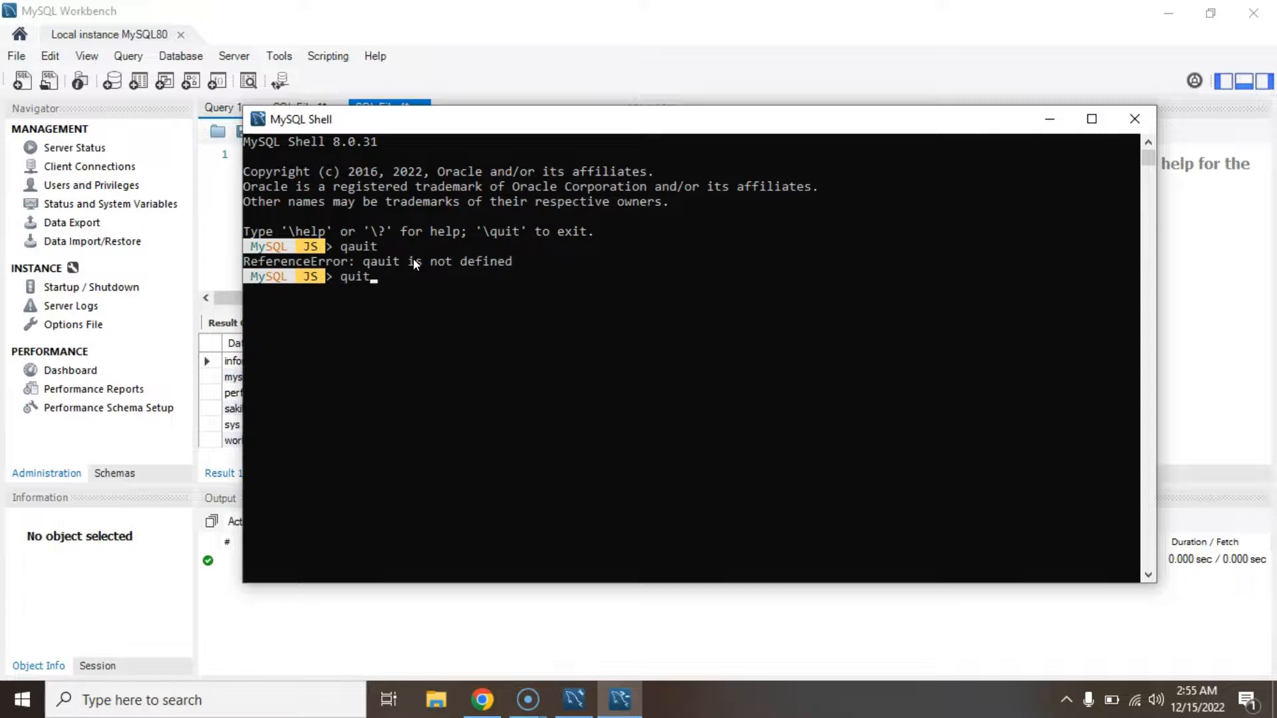
{"action": "key", "text": "Return"}
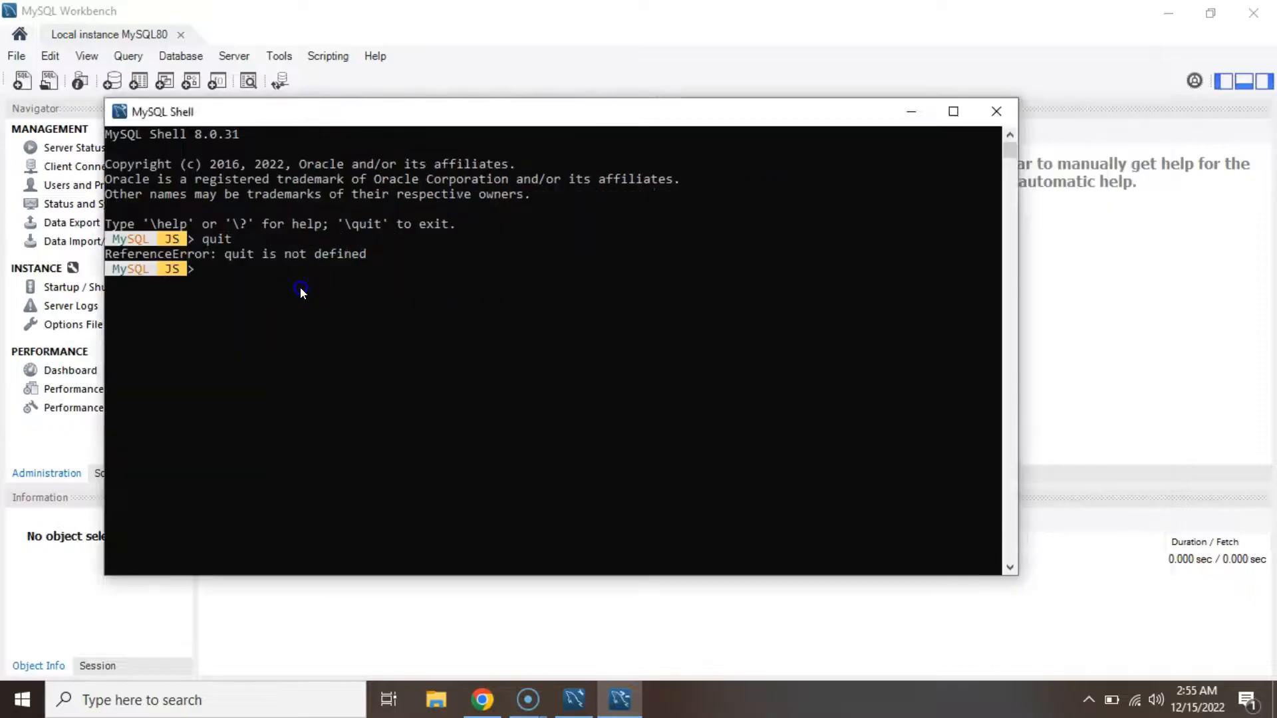
{"action": "left_click", "coordinate": [300, 286]}
{"action": "key", "text": "Up"}
{"action": "key", "text": "Home"}
{"action": "type", "text": "\\"}
{"action": "key", "text": "Return"}
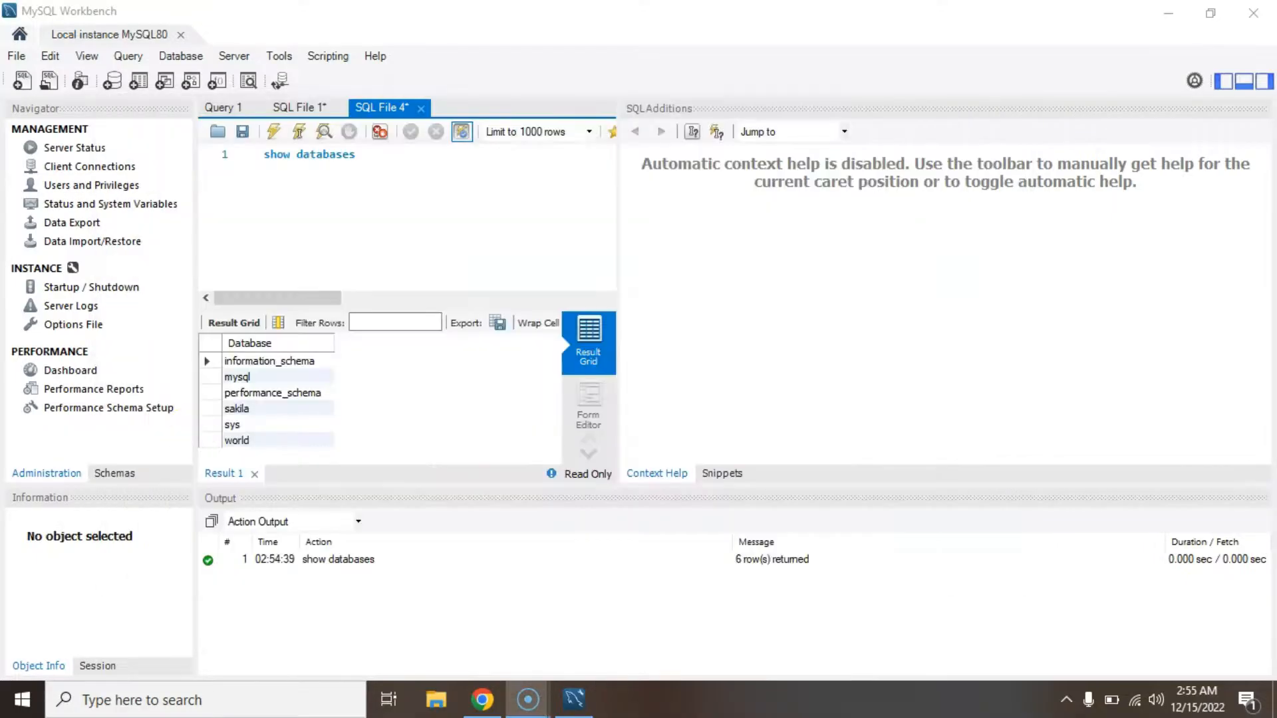
Reopen MySQL Shell and run 'show databases', which JS mode rejects with SyntaxError: Unexpected identifier.
{"action": "left_click", "coordinate": [23, 699]}
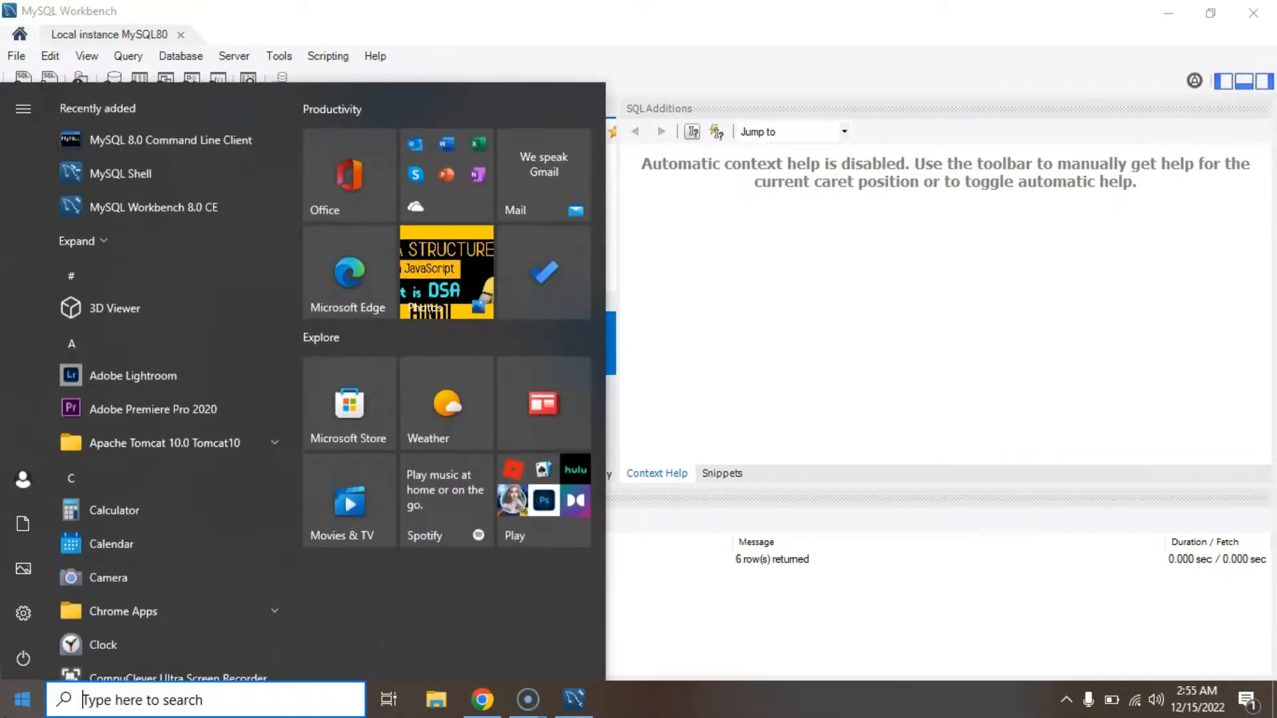
{"action": "left_click", "coordinate": [120, 174]}
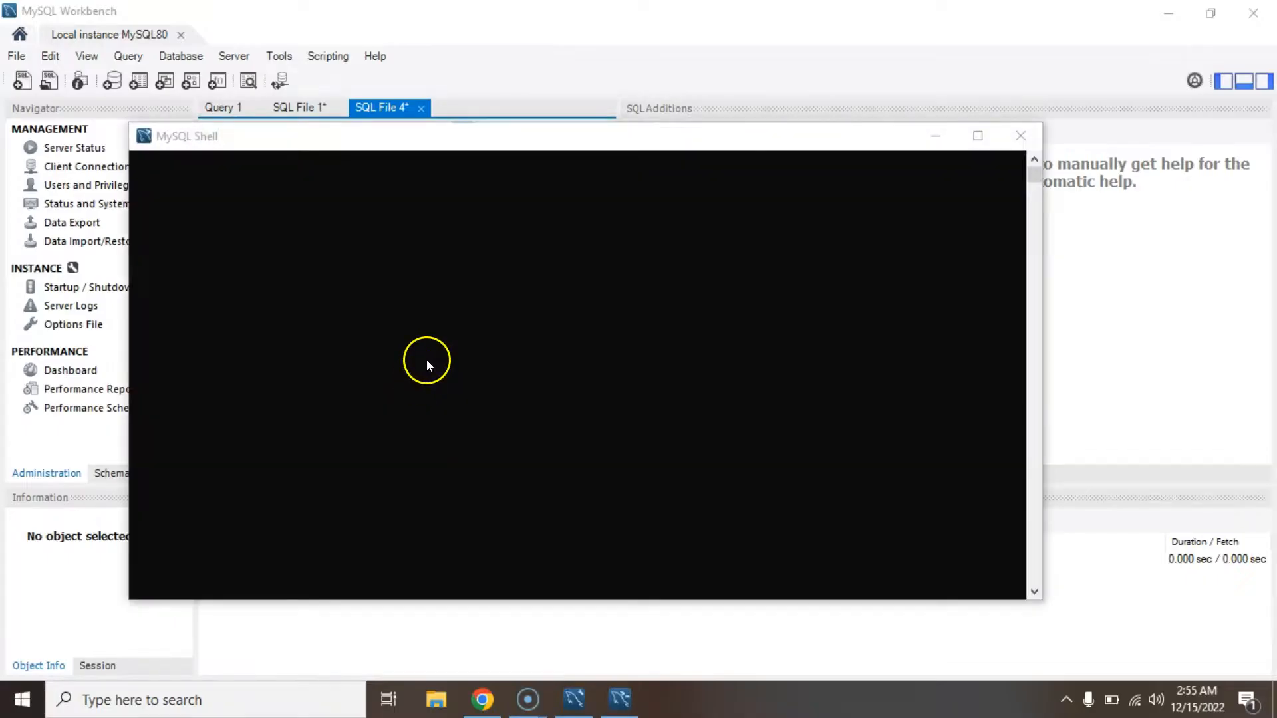
{"action": "left_click", "coordinate": [363, 304]}
{"action": "type", "text": "show databases"}
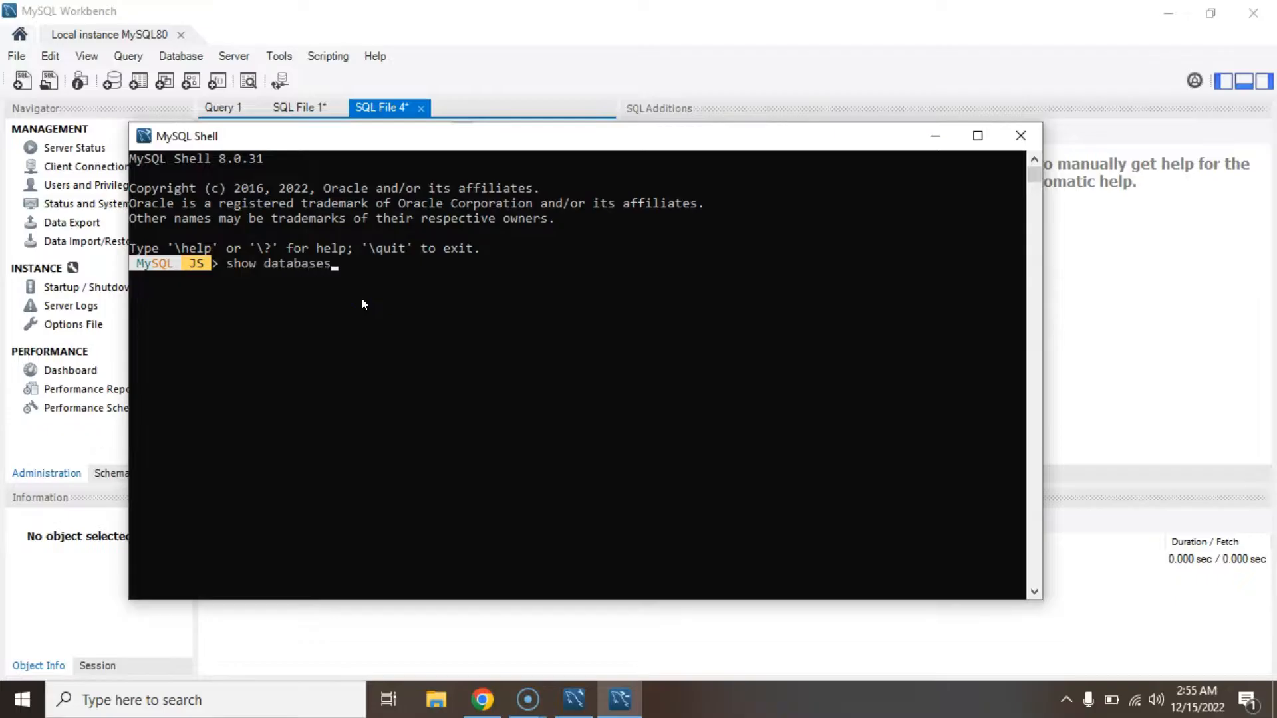
{"action": "key", "text": "Return"}
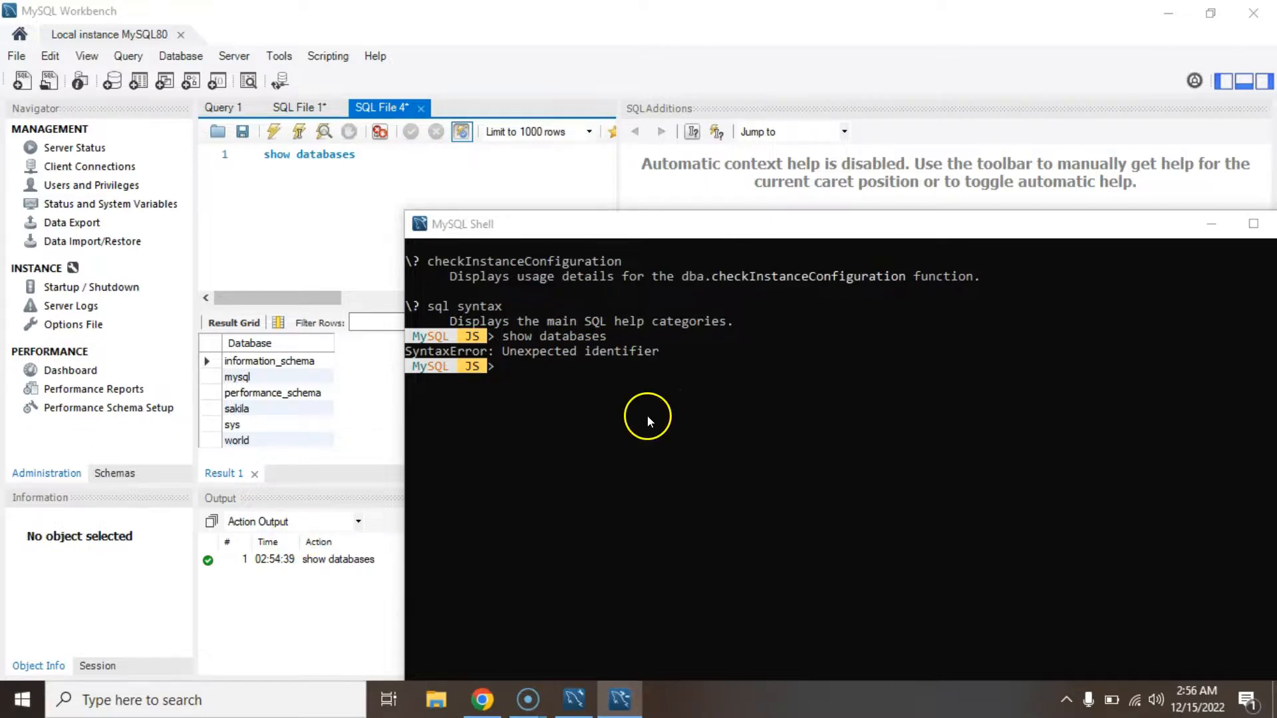
{"action": "left_click", "coordinate": [619, 409]}
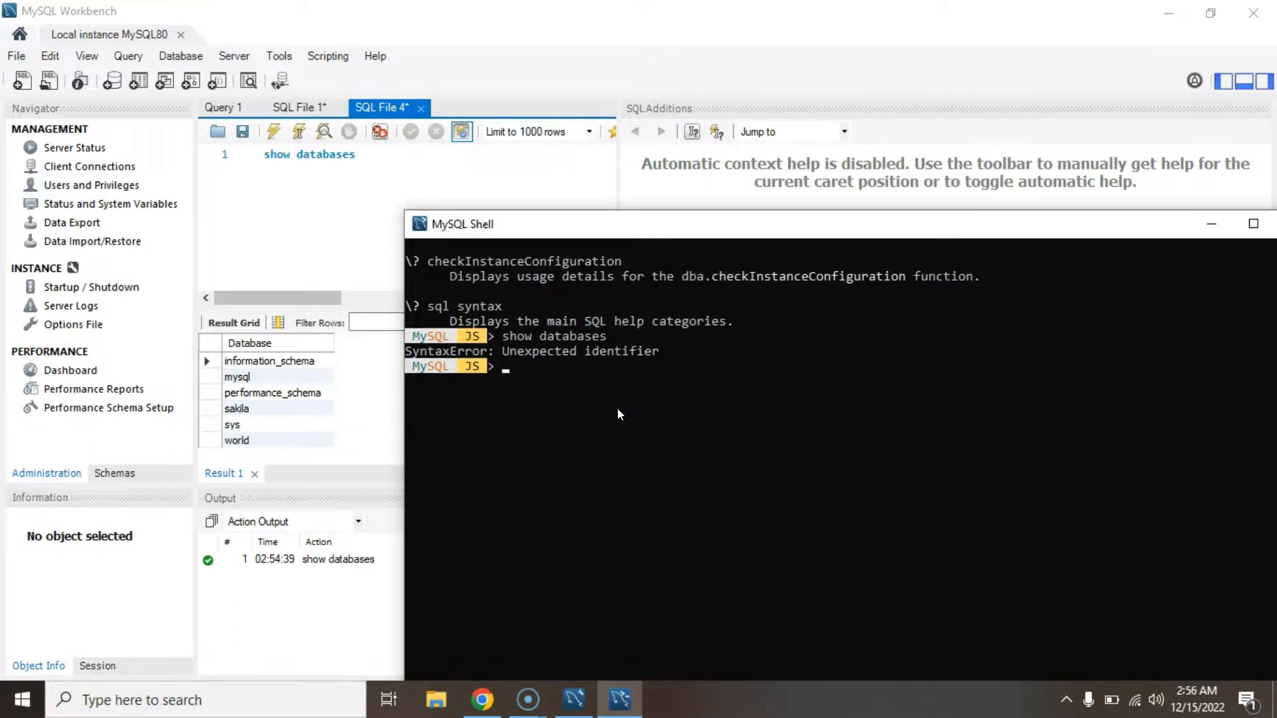
{"action": "left_click", "coordinate": [580, 414]}
Log into MySQL 8.0 Command Line Client and run 'show databases;', returning six databases.
{"action": "left_click", "coordinate": [66, 704]}
{"action": "left_click", "coordinate": [22, 700]}
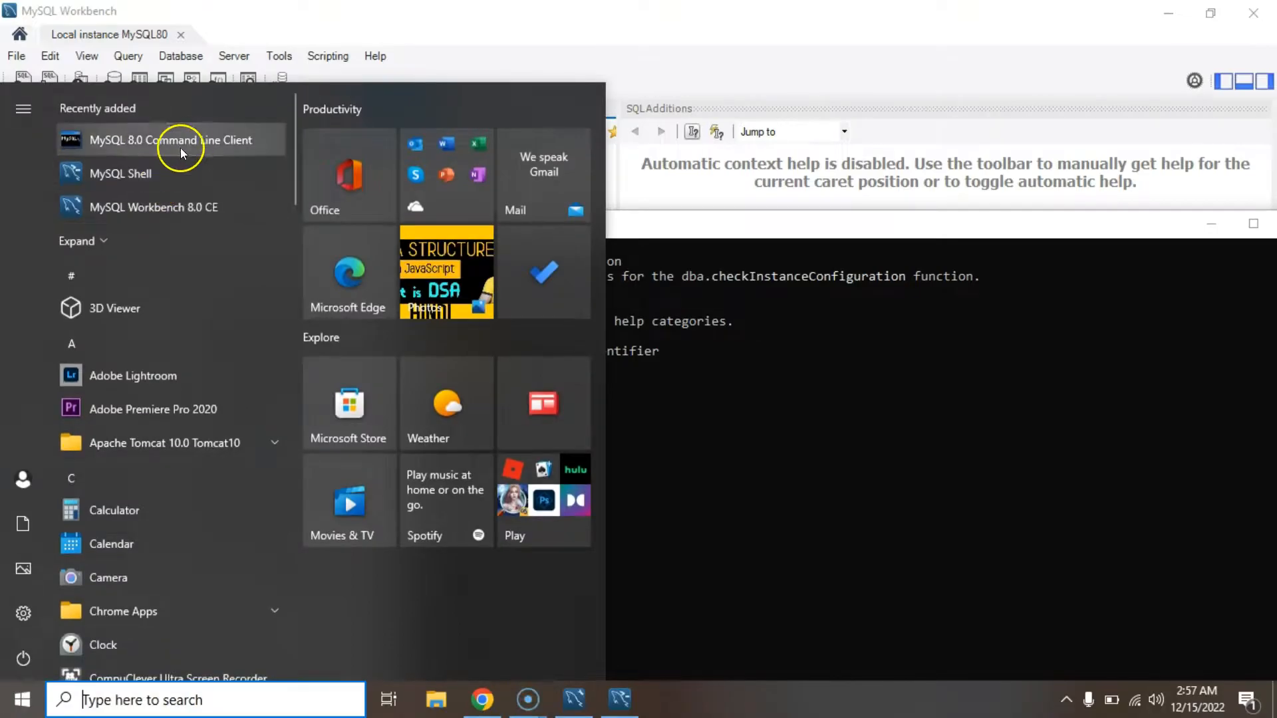
{"action": "left_click", "coordinate": [193, 141]}
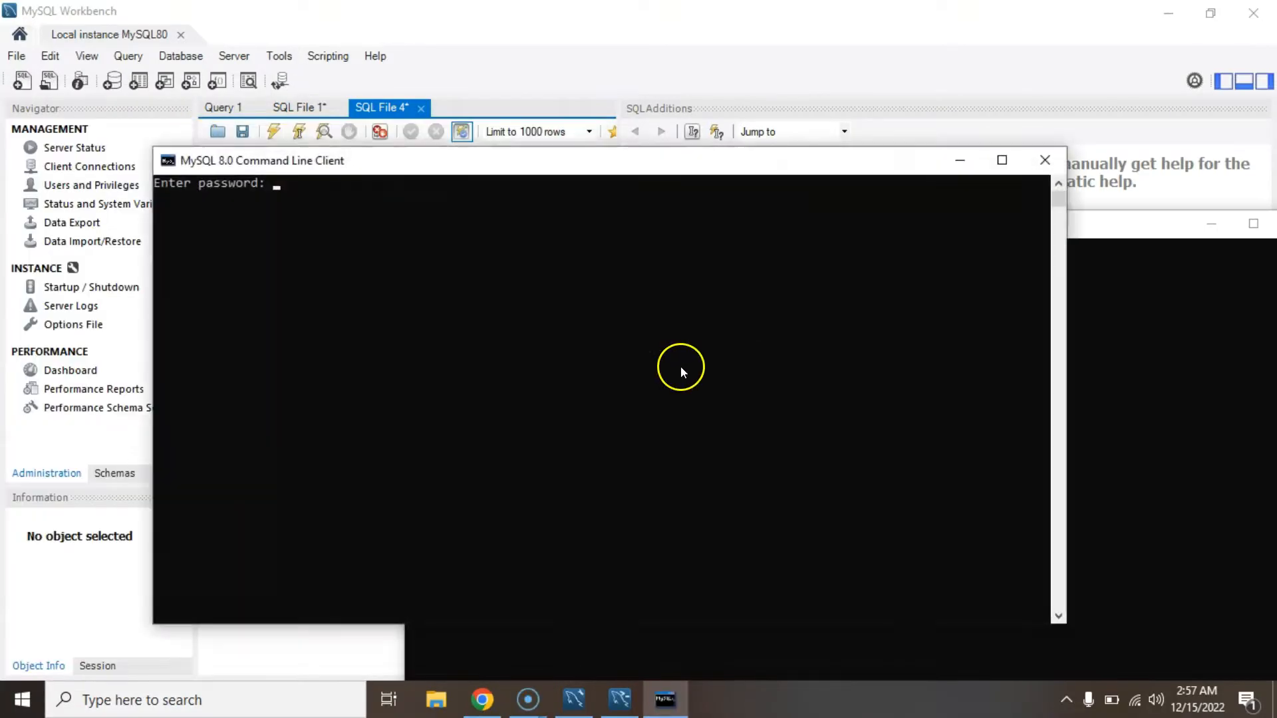
{"action": "type", "text": "*****"}
{"action": "key", "text": "Return"}
{"action": "type", "text": "show databases"}
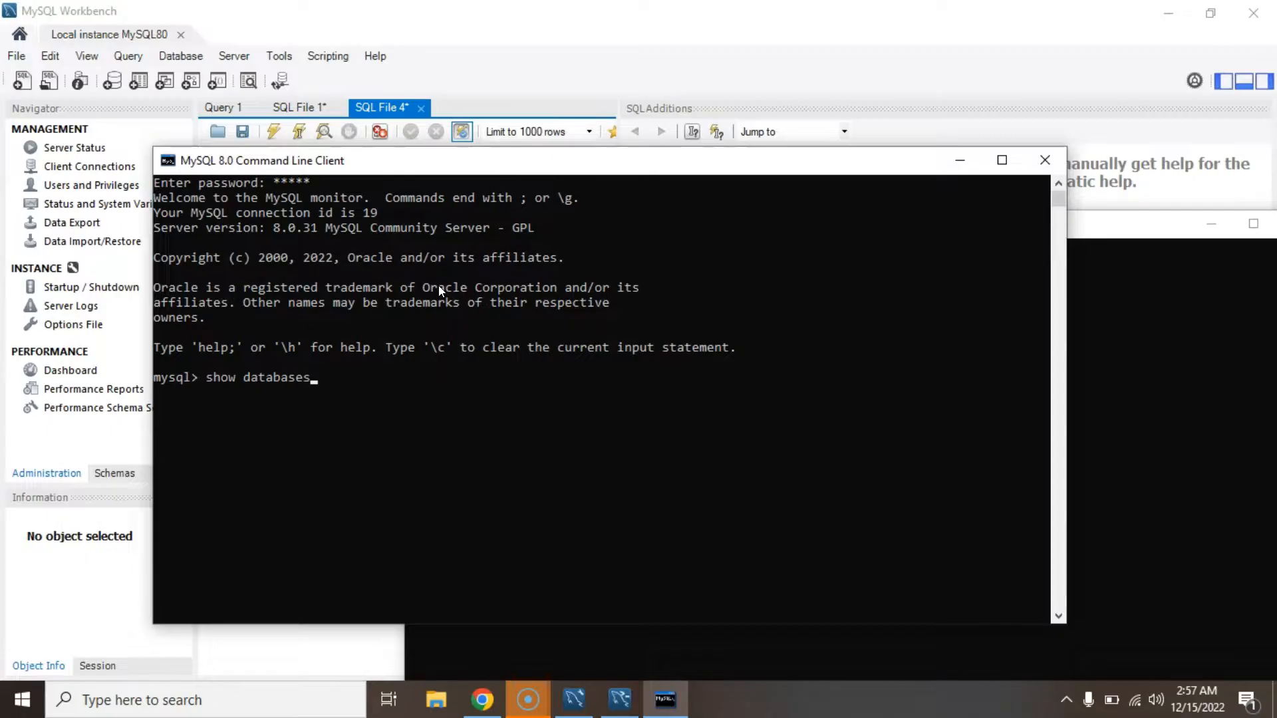
{"action": "type", "text": ";"}
{"action": "key", "text": "Return"}
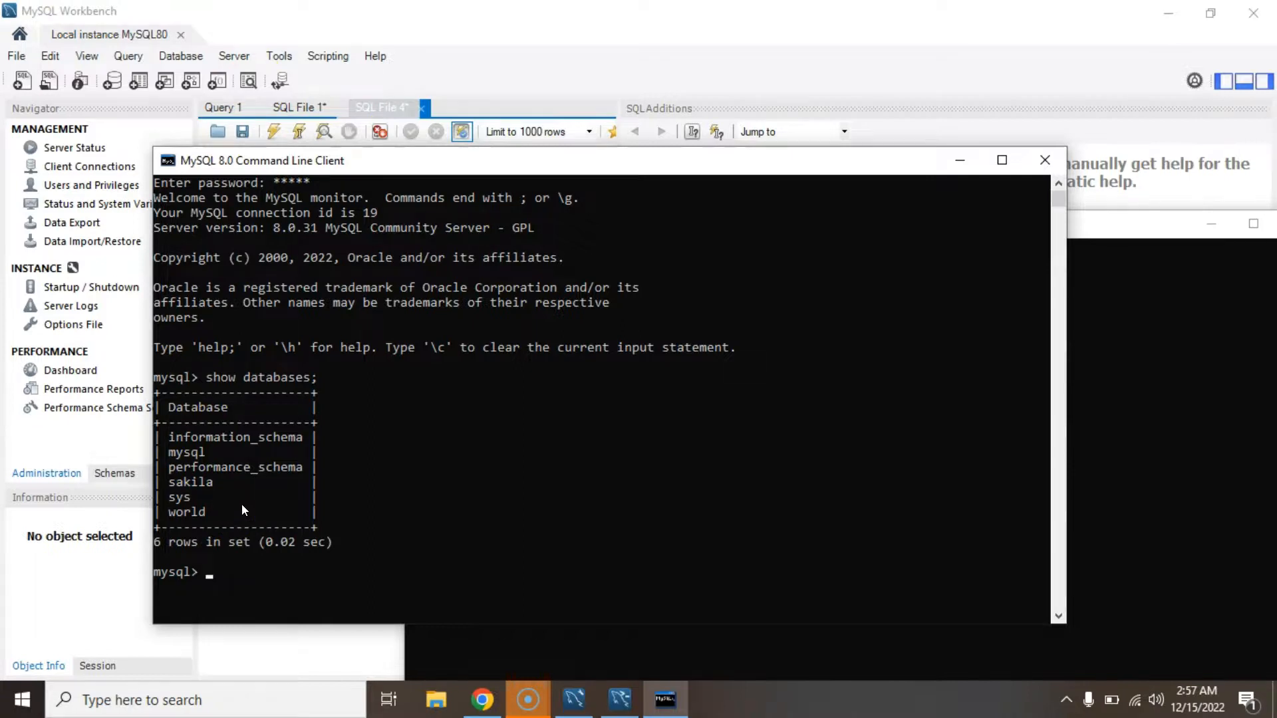
Minimize MySQL Shell and move the Command Line Client window aside to reveal Workbench.
{"action": "left_click", "coordinate": [1209, 226]}
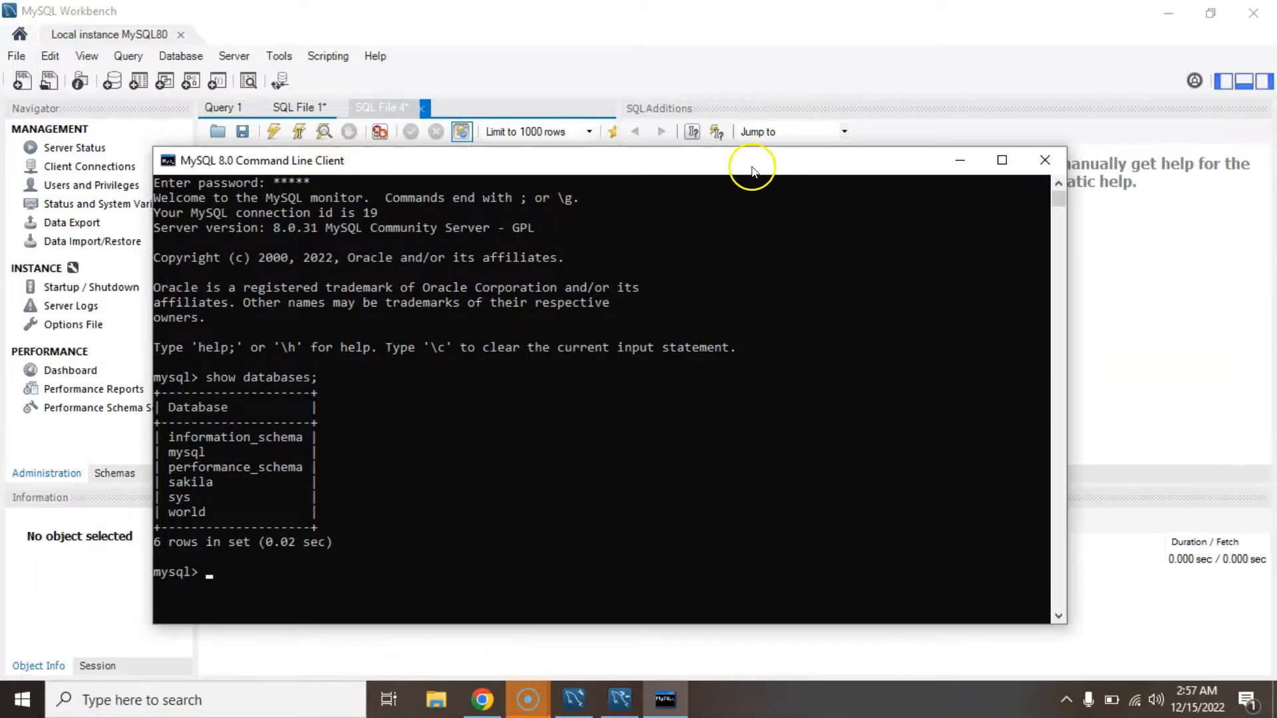
{"action": "left_click_drag", "start_coordinate": [749, 166], "coordinate": [966, 140]}
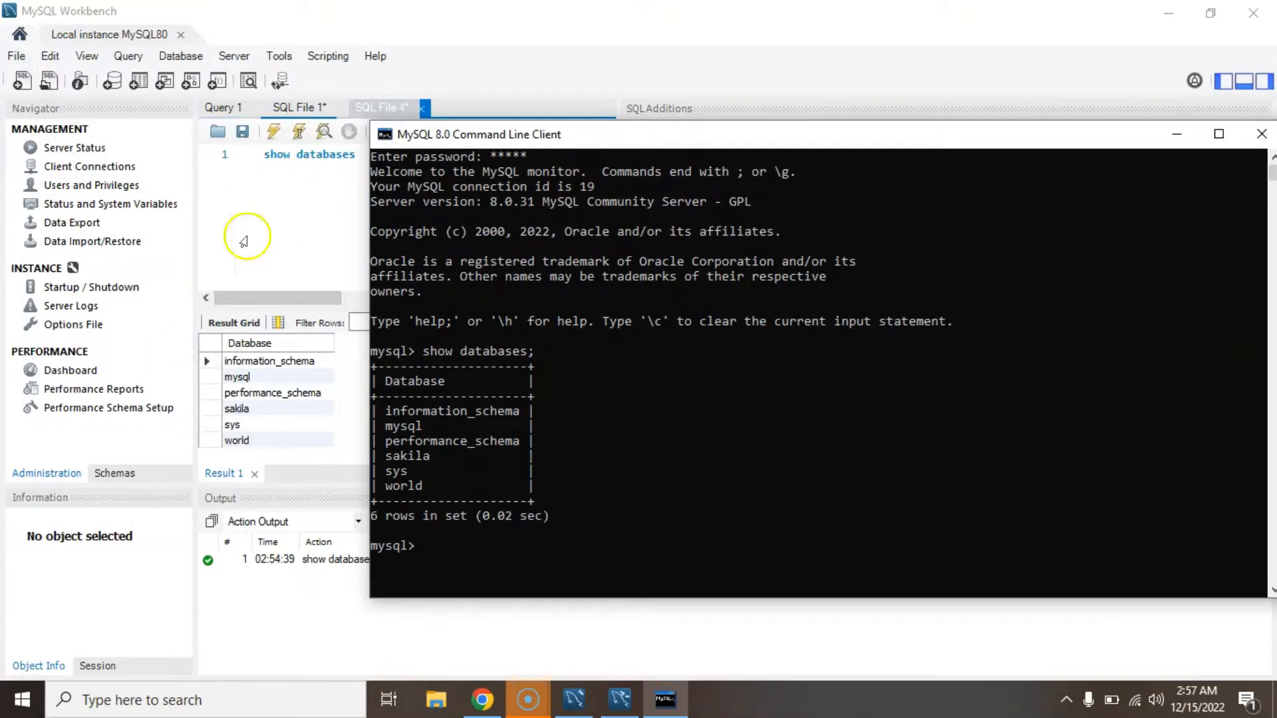
{"action": "left_click", "coordinate": [698, 395]}
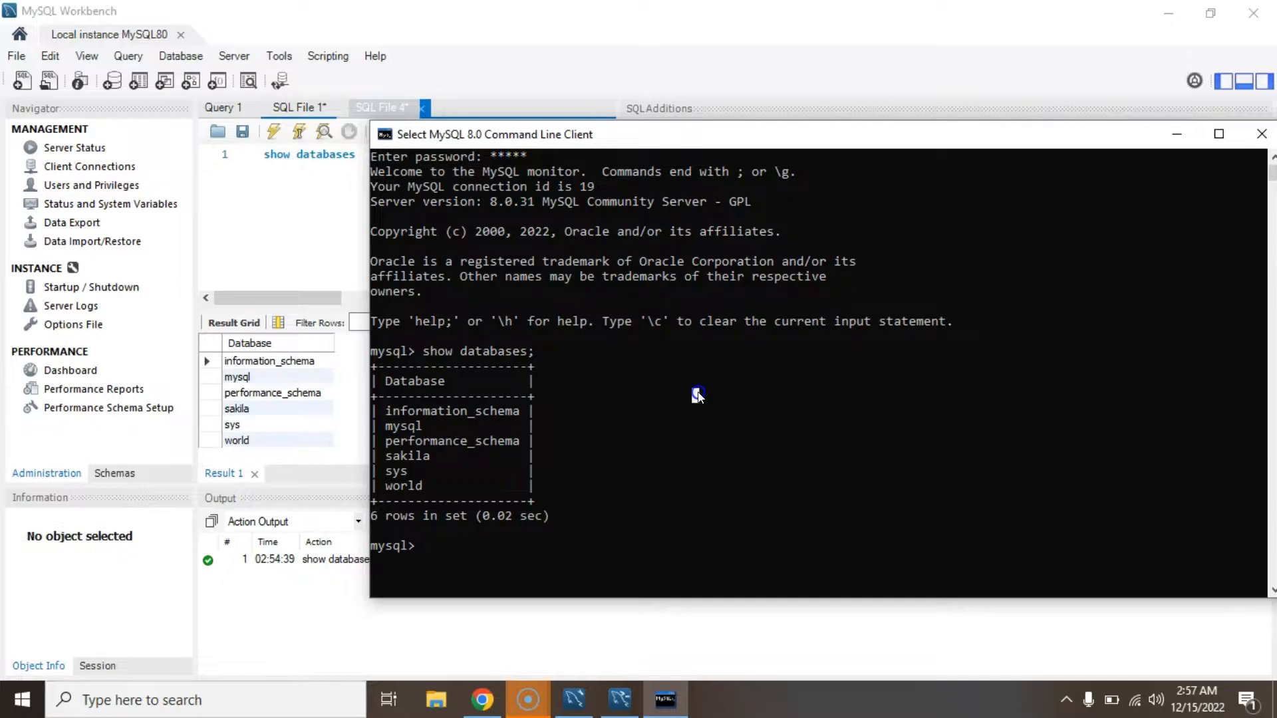
{"action": "key", "text": "super"}
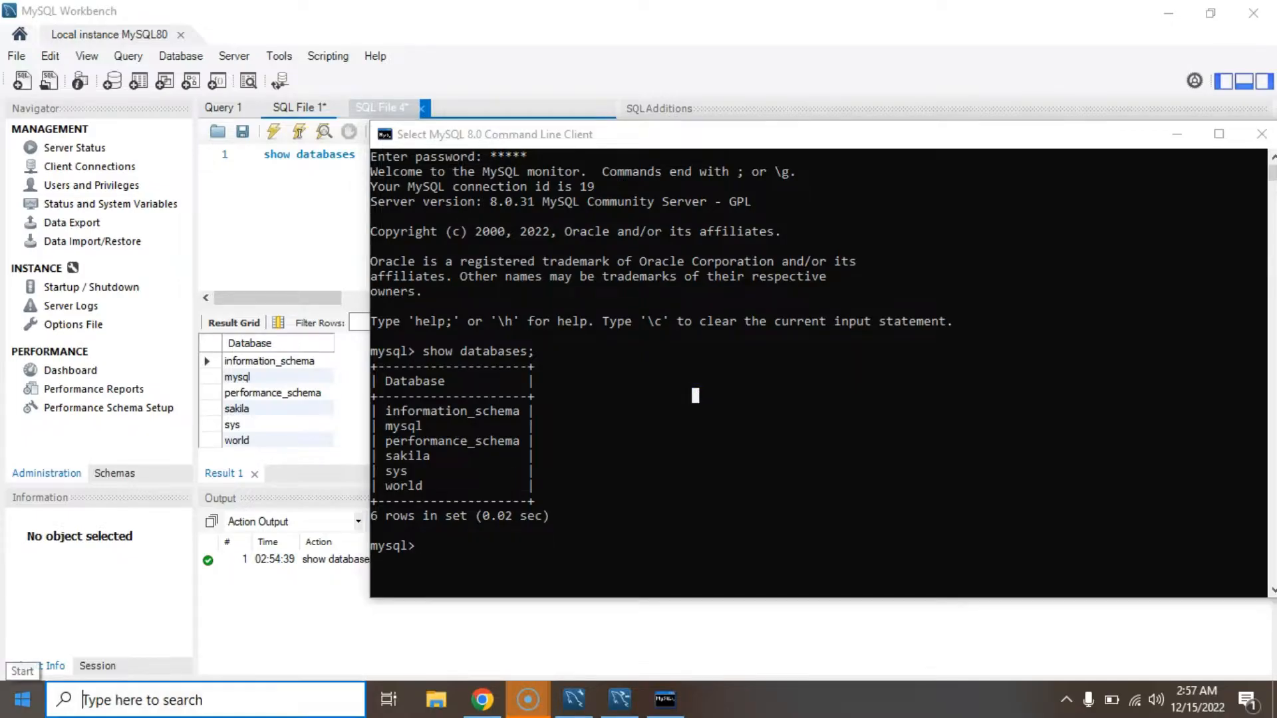
Open Command Prompt and run a bare 'mysql', which fails with ERROR 1045 access denied.
{"action": "type", "text": "cmd"}
{"action": "key", "text": "Return"}
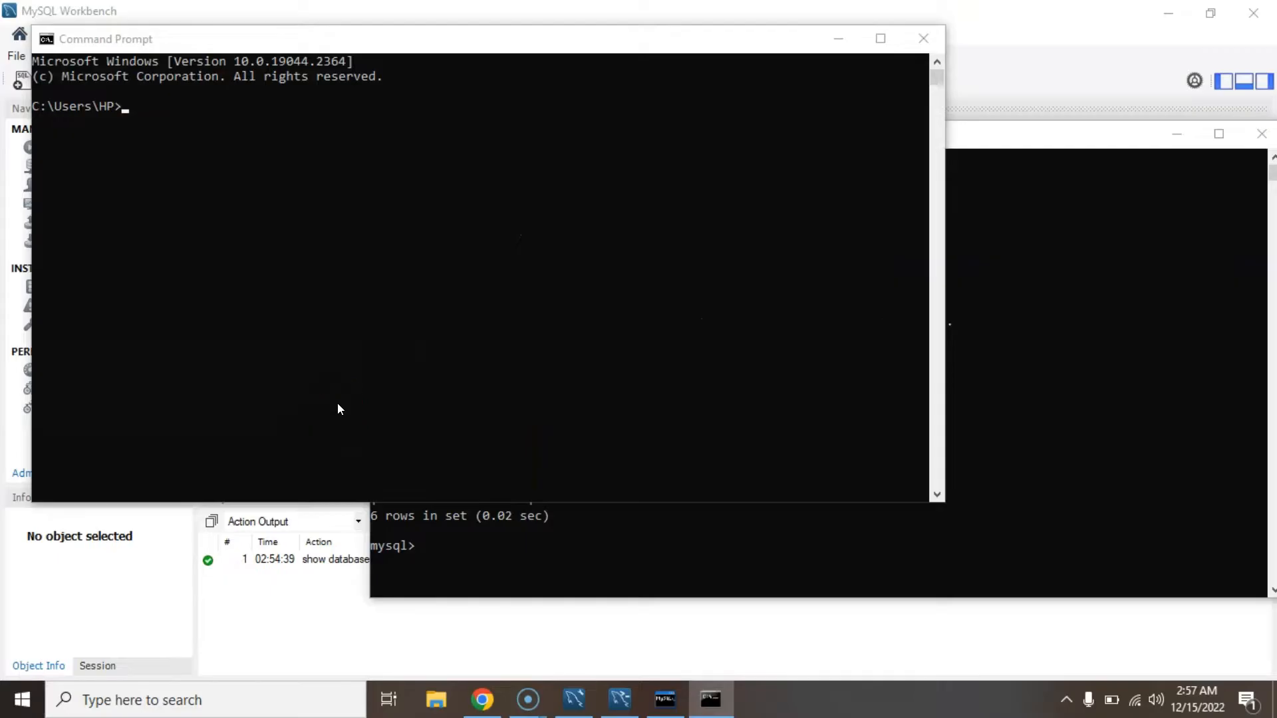
{"action": "left_click", "coordinate": [371, 253]}
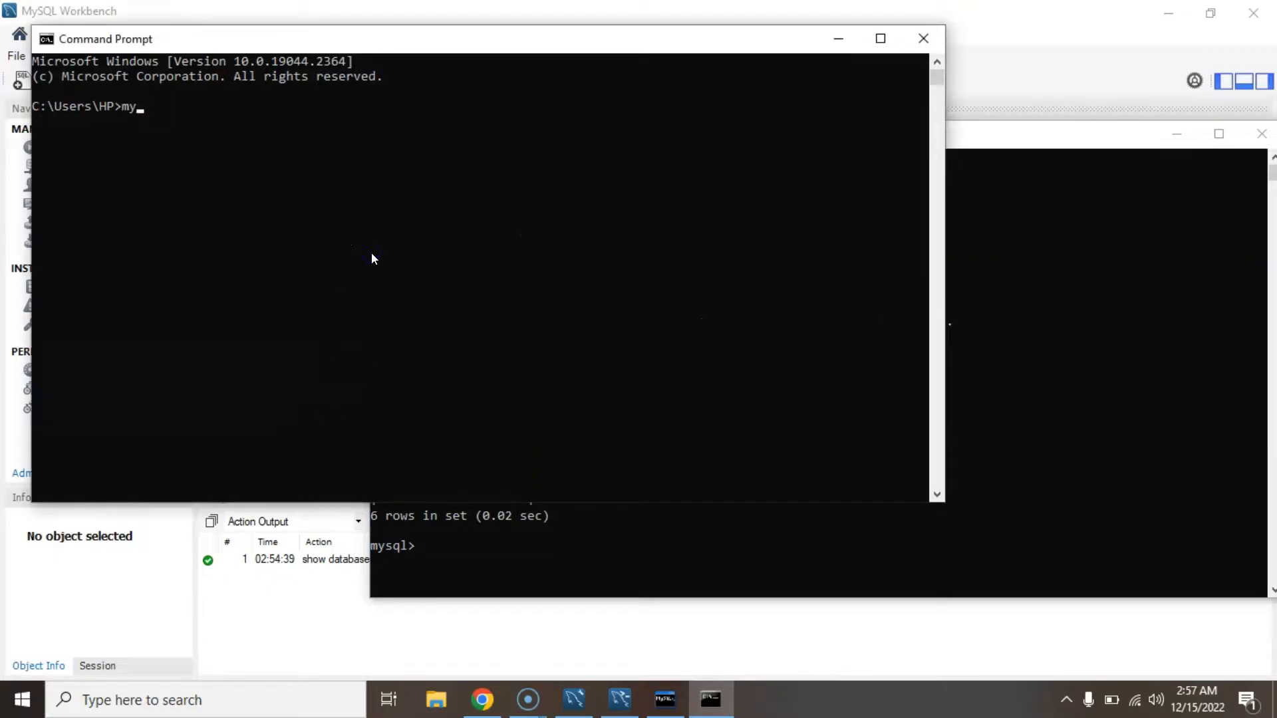
{"action": "type", "text": "mysql"}
{"action": "key", "text": "Return"}
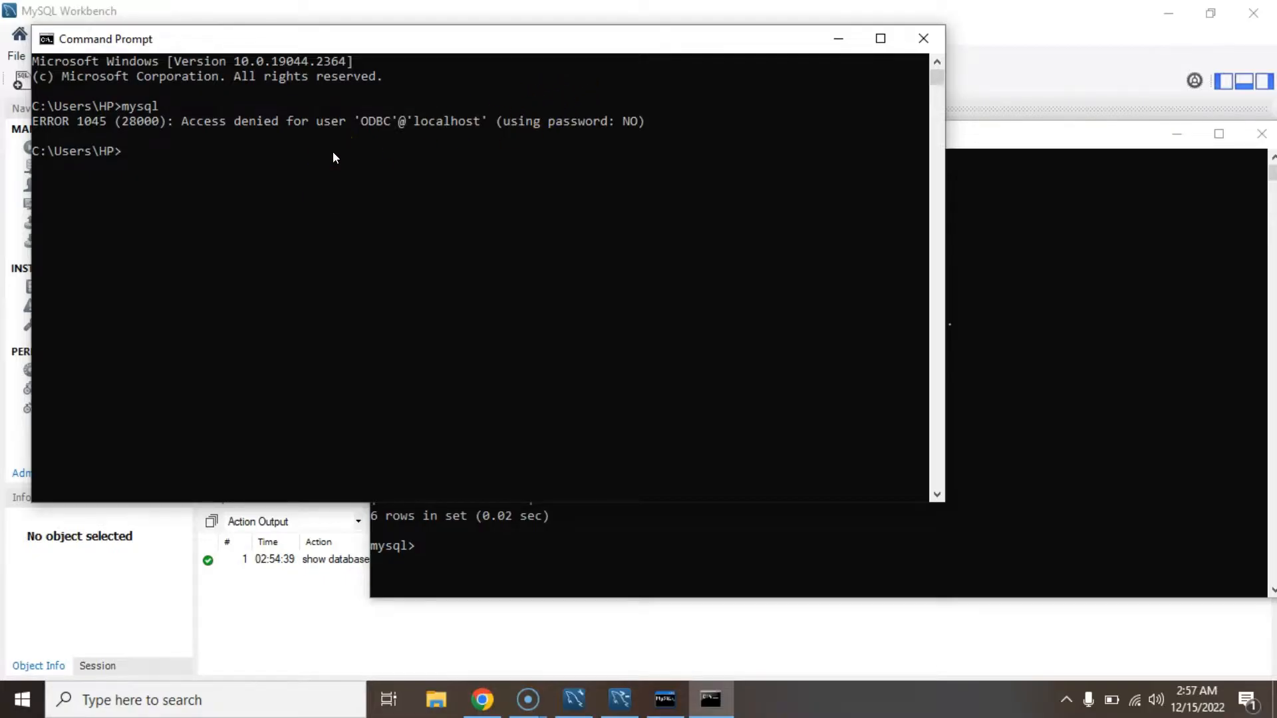
Run 'mysql --version' to confirm Ver 8.0.31 for Win64, then close Command Prompt.
{"action": "left_click", "coordinate": [301, 185]}
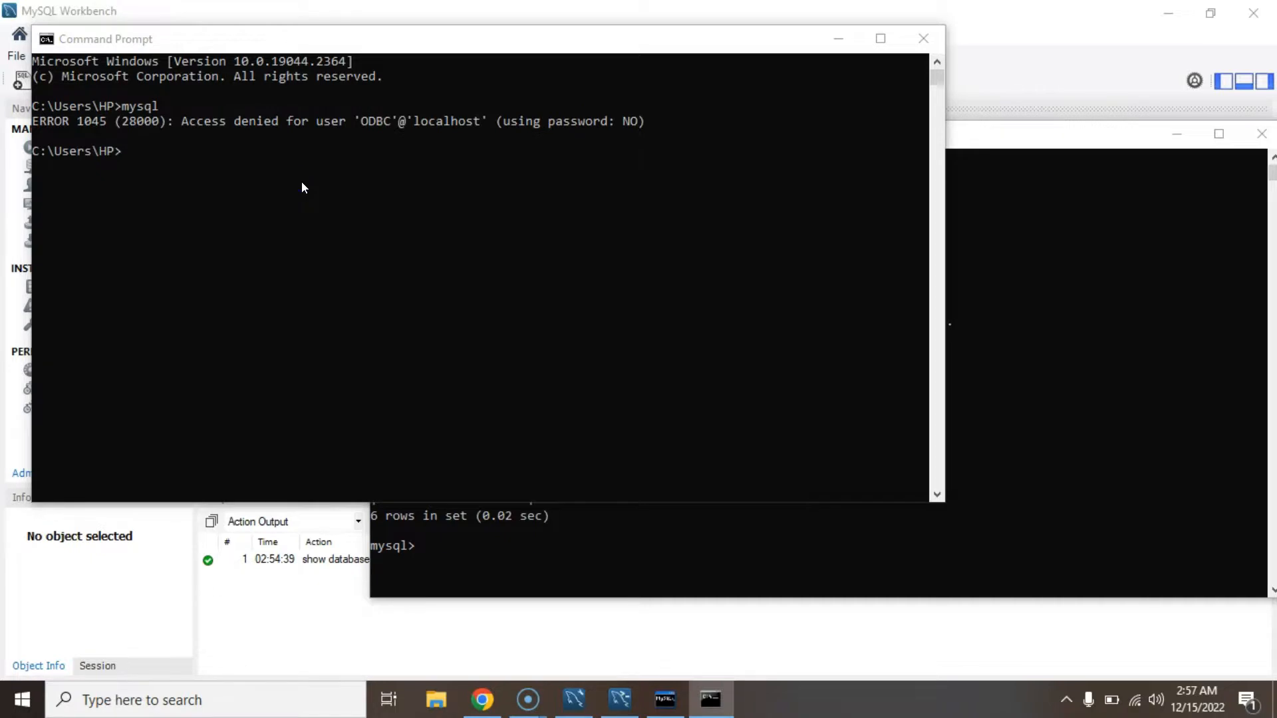
{"action": "left_click", "coordinate": [302, 182]}
{"action": "type", "text": "mysql "}
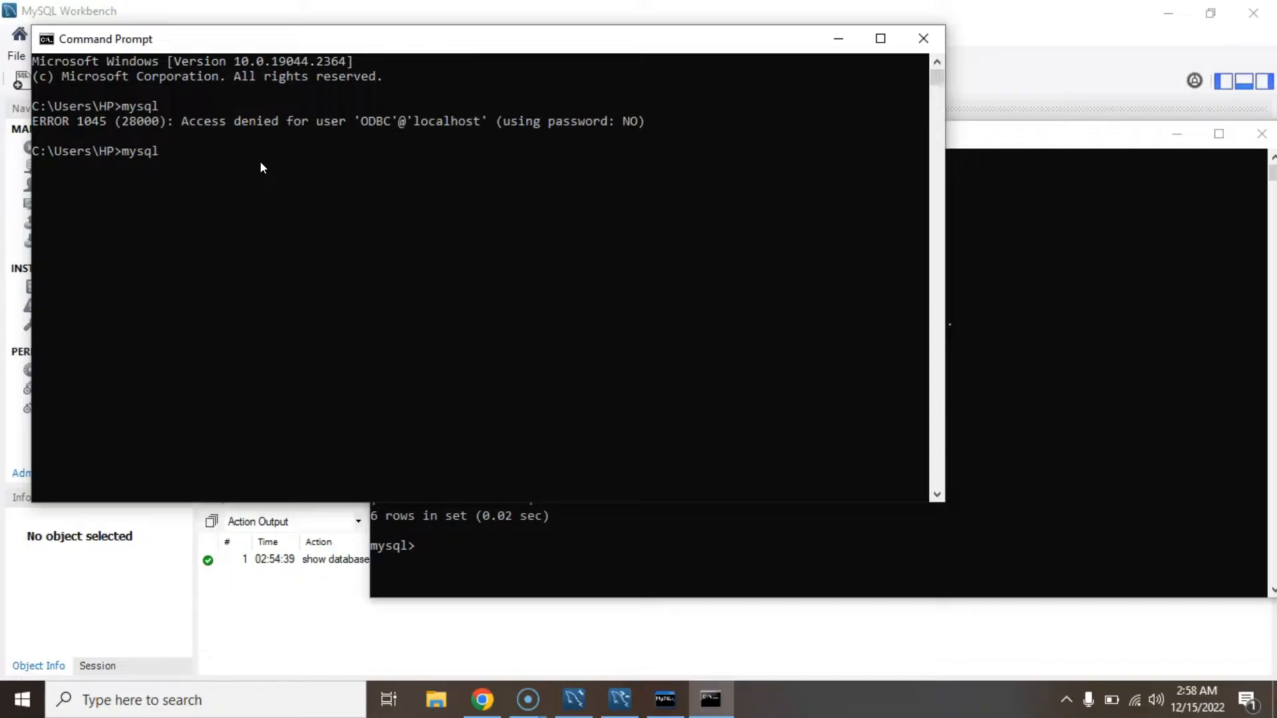
{"action": "type", "text": "--version"}
{"action": "key", "text": "Return"}
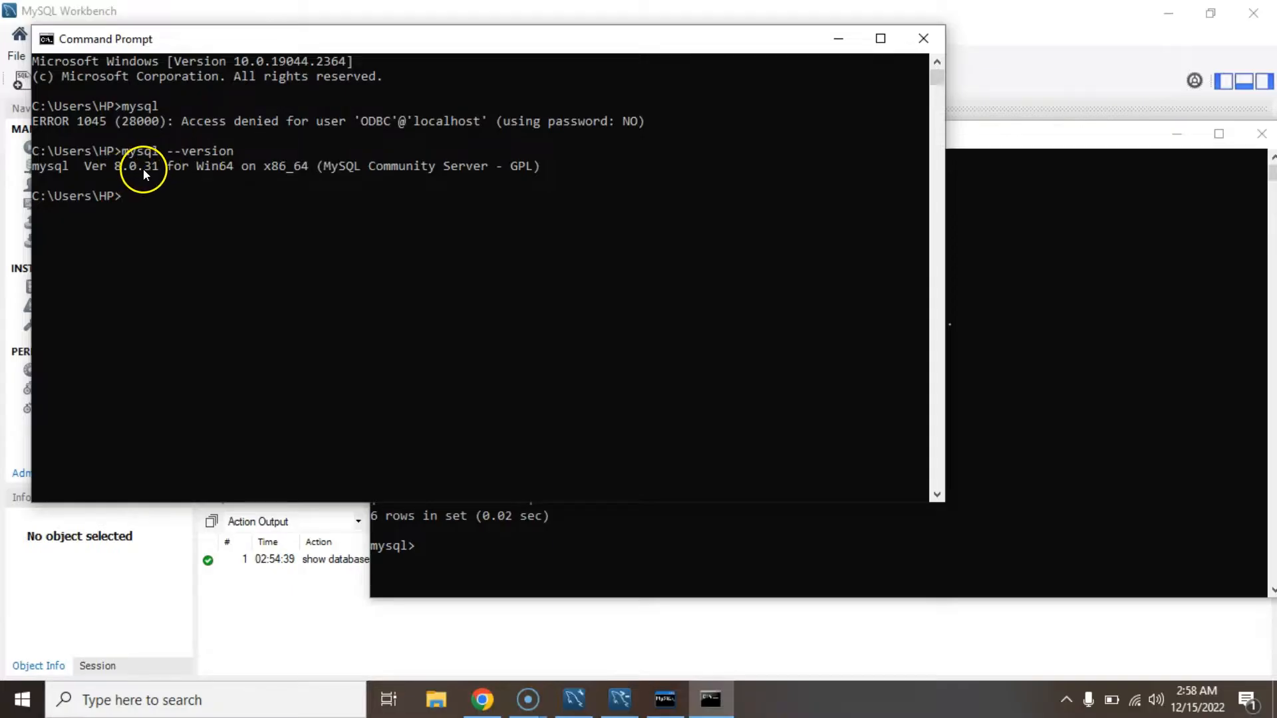
{"action": "left_click", "coordinate": [916, 39]}
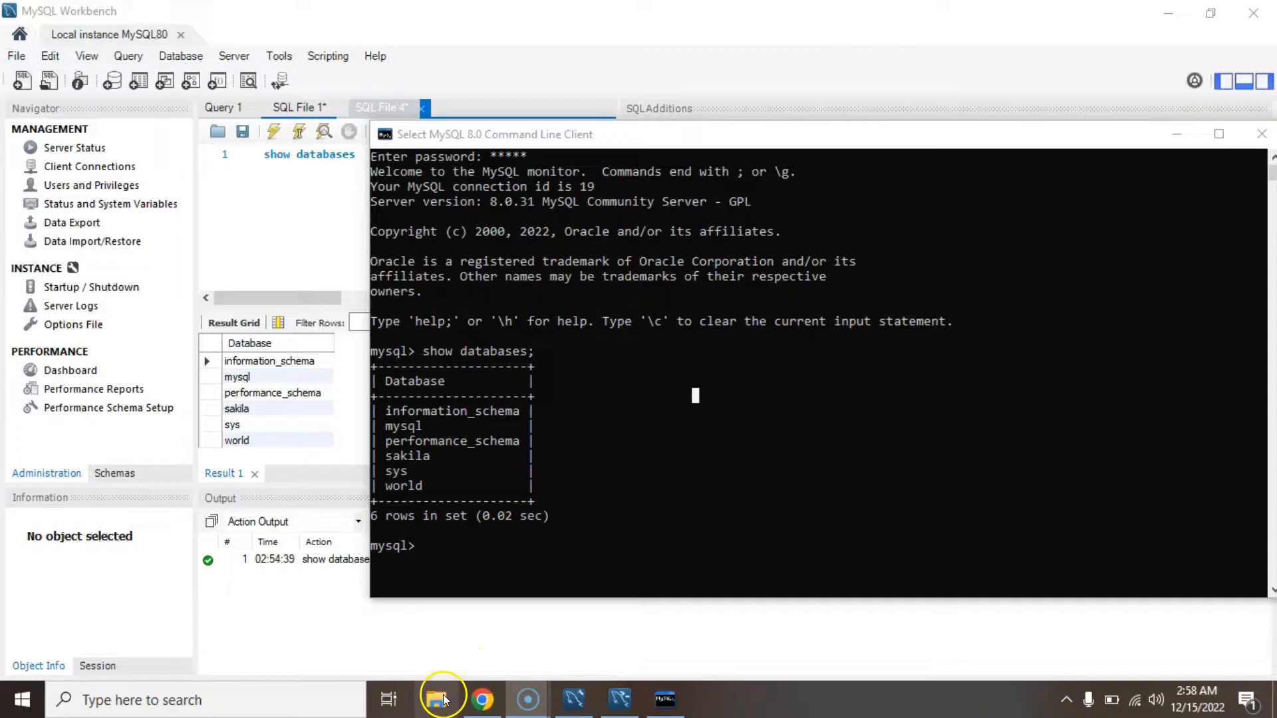
Search Windows for 'advance se' and open View advanced system settings.
{"action": "mouse_move", "coordinate": [468, 700]}
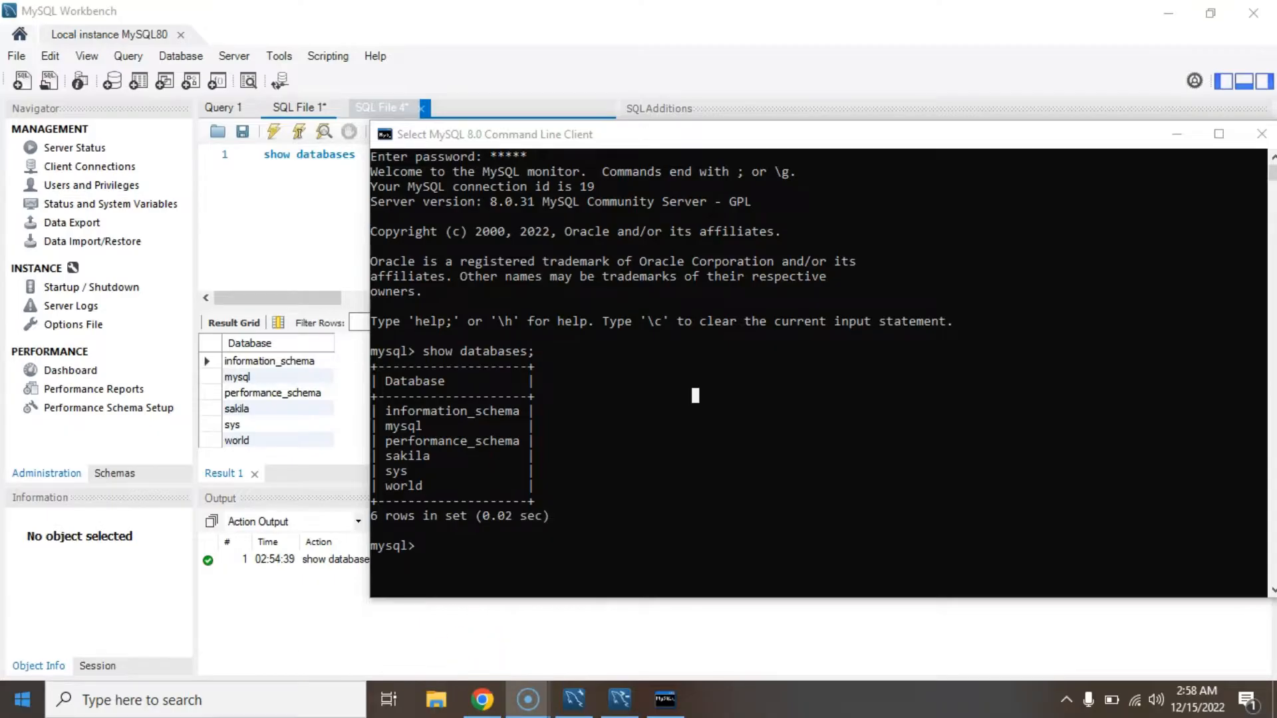
{"action": "key", "text": "super"}
{"action": "type", "text": "set"}
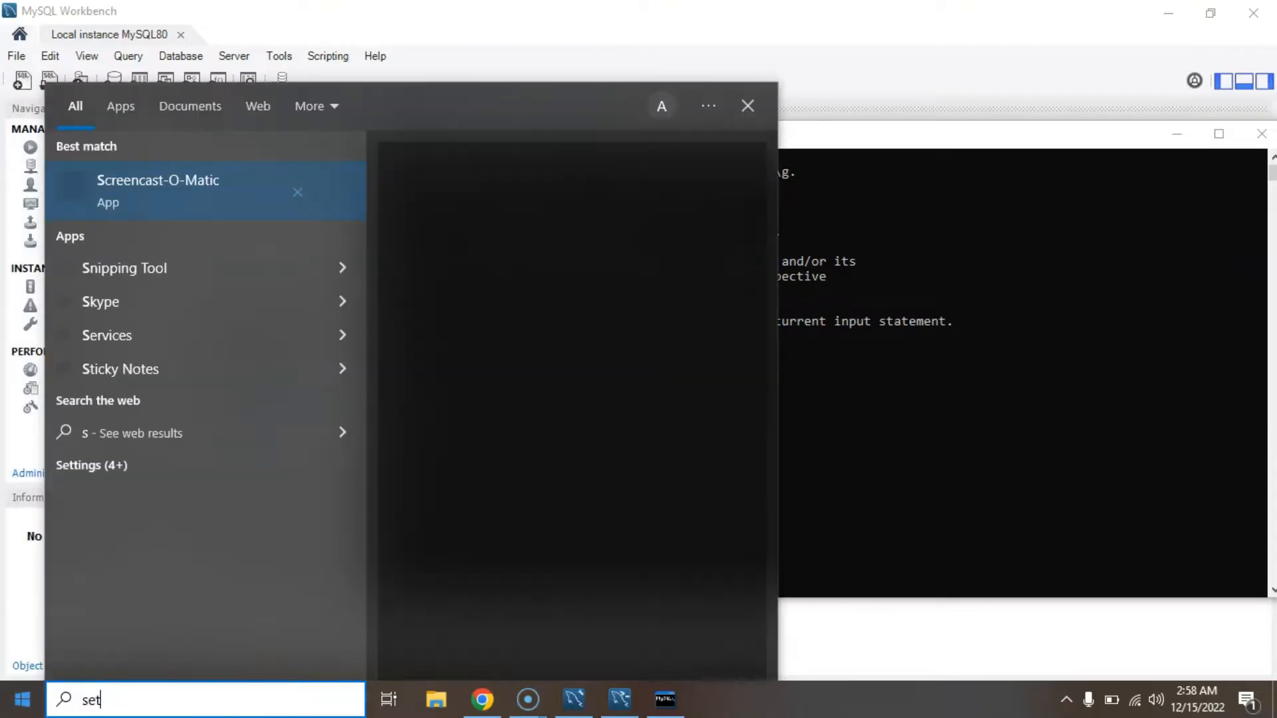
{"action": "type", "text": " en"}
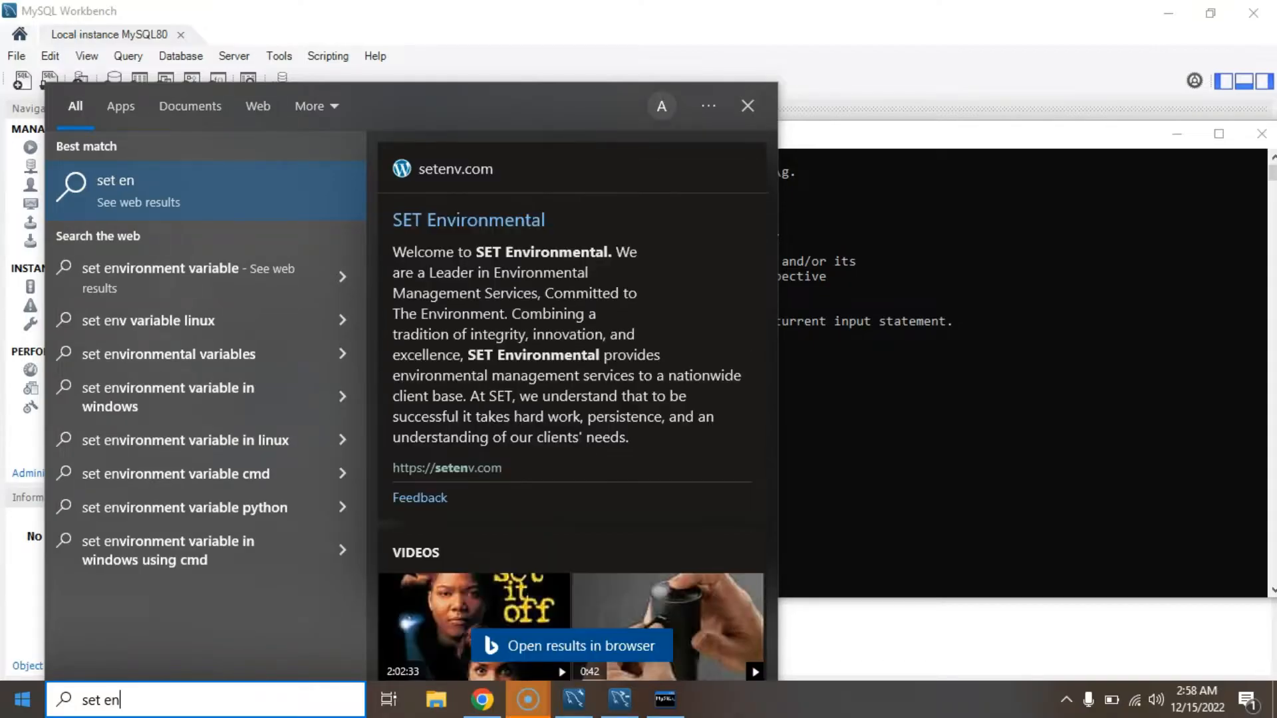
{"action": "key", "text": "Down"}
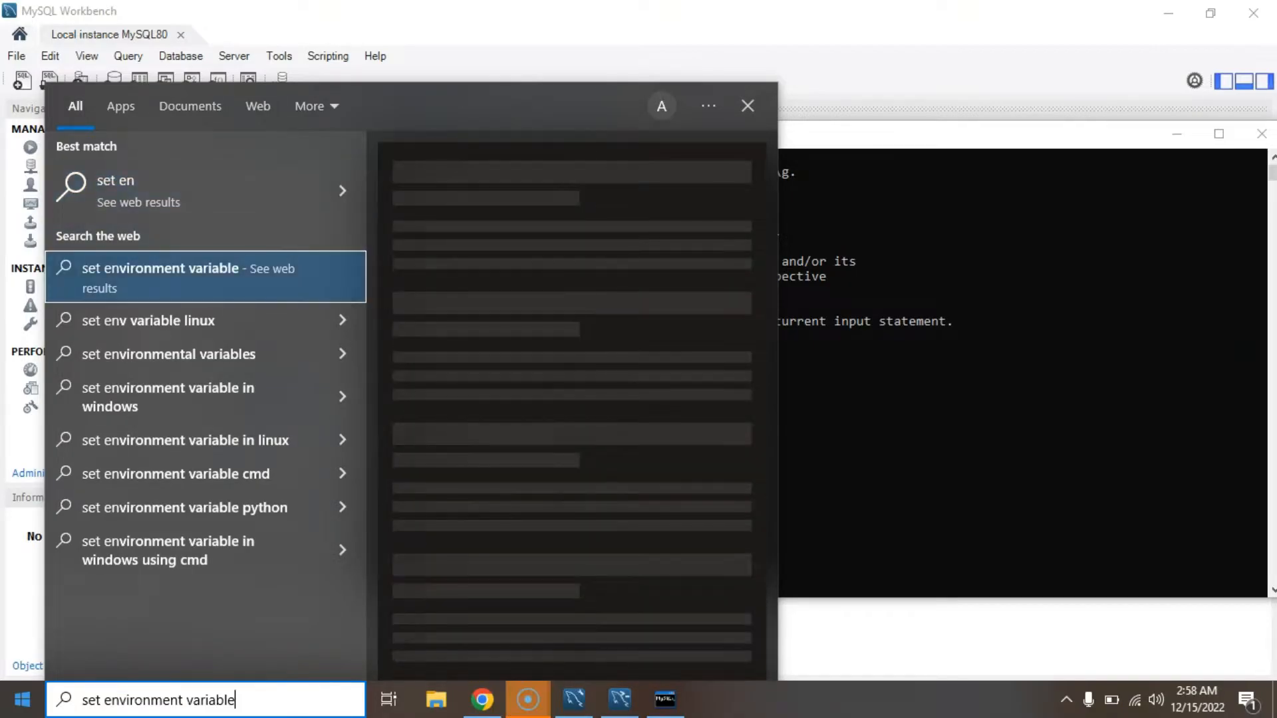
{"action": "key", "text": "ctrl+a"}
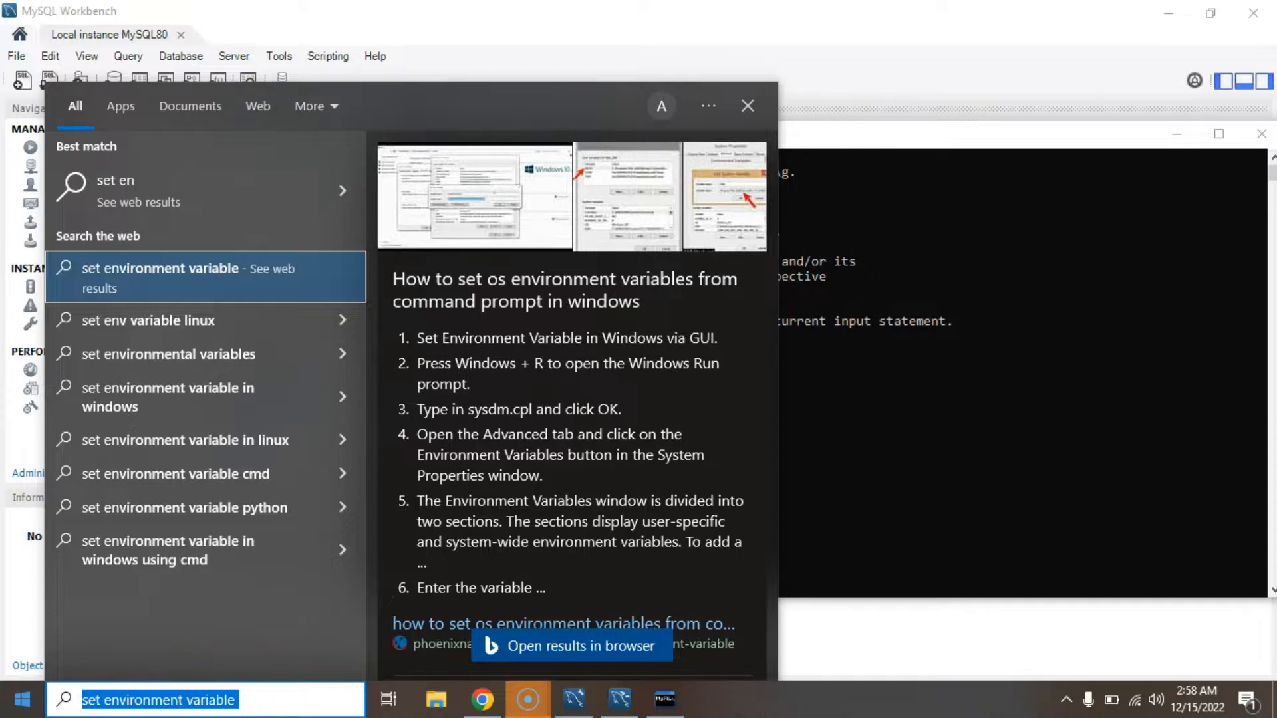
{"action": "left_click", "coordinate": [14, 714]}
{"action": "left_click", "coordinate": [15, 714]}
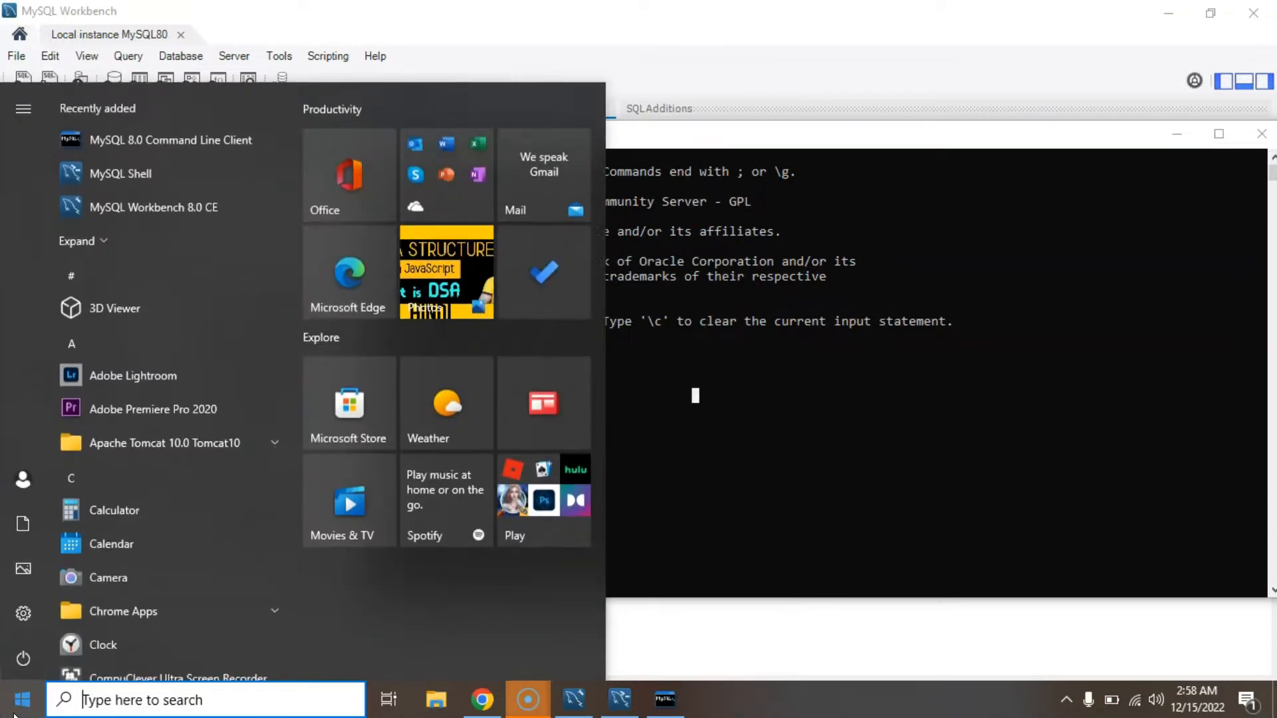
{"action": "type", "text": "ad"}
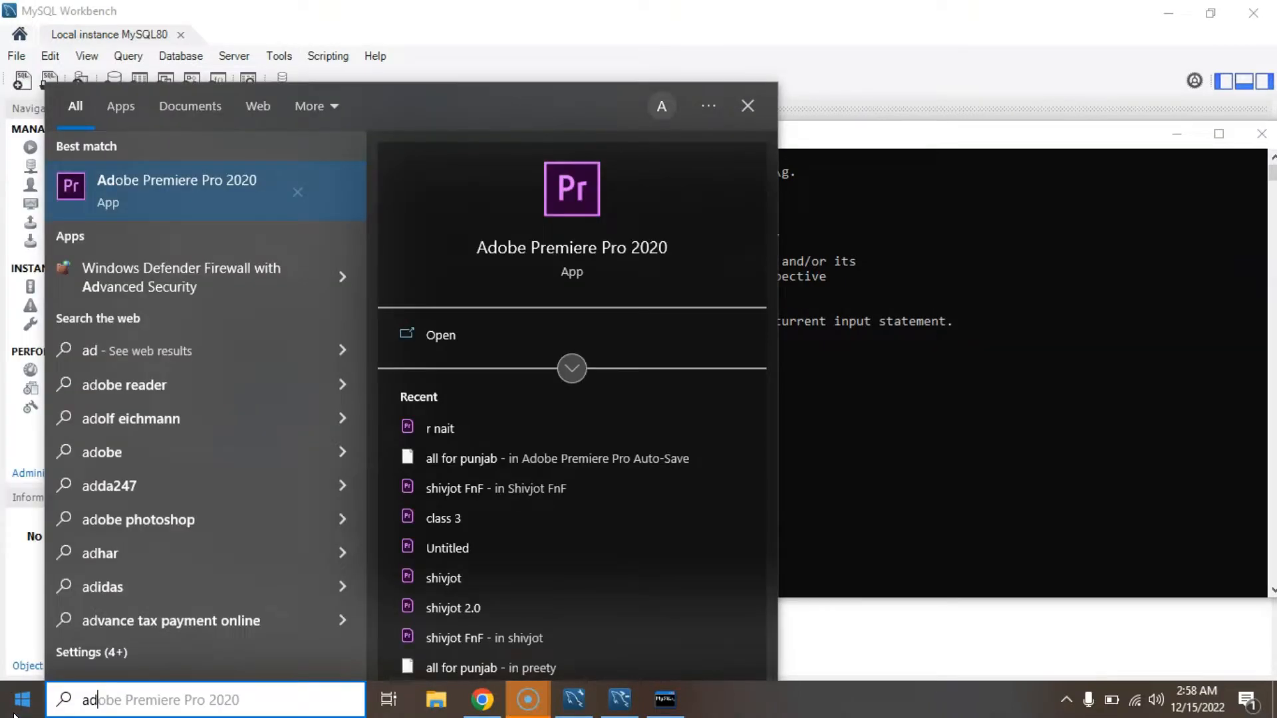
{"action": "type", "text": "vance"}
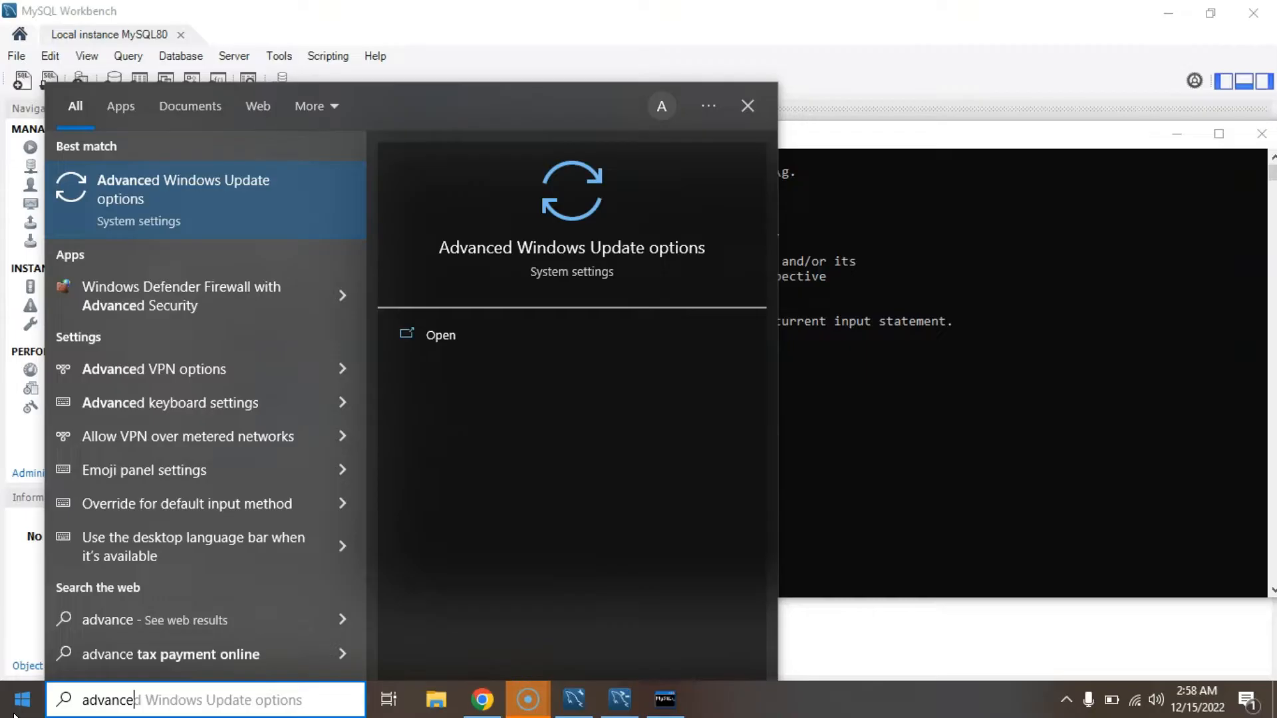
{"action": "type", "text": "se"}
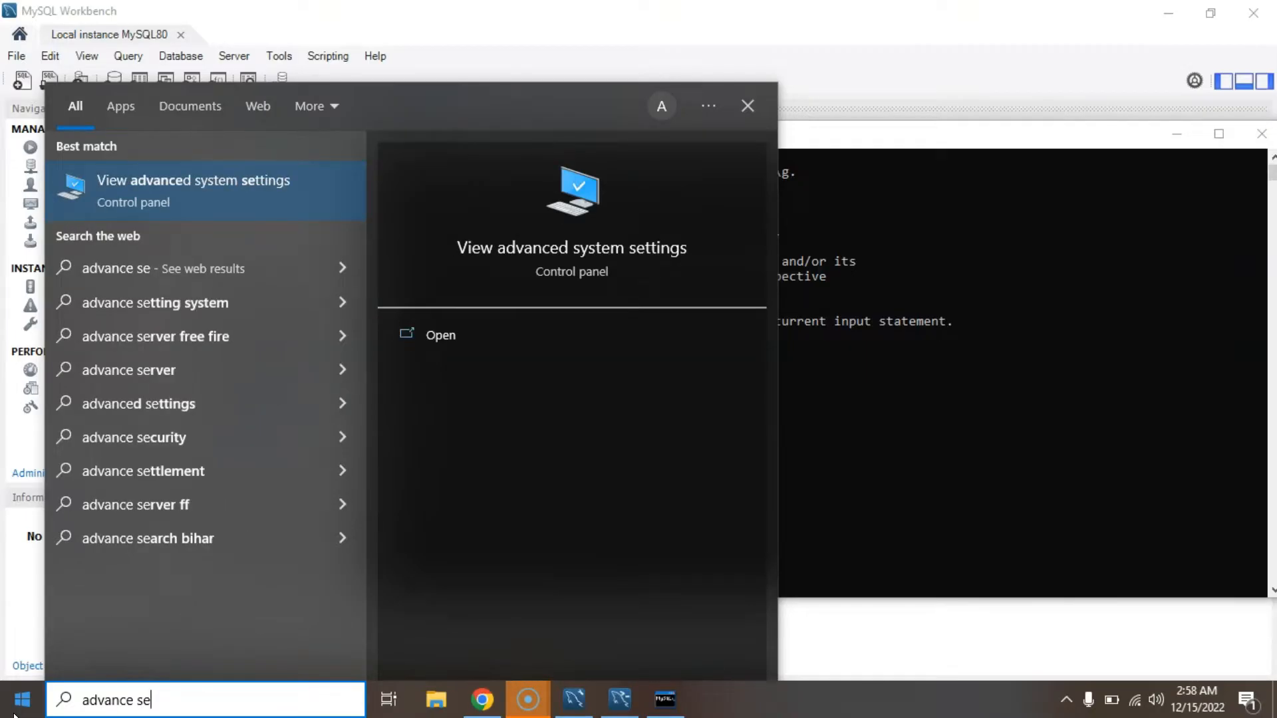
{"action": "left_click", "coordinate": [540, 247]}
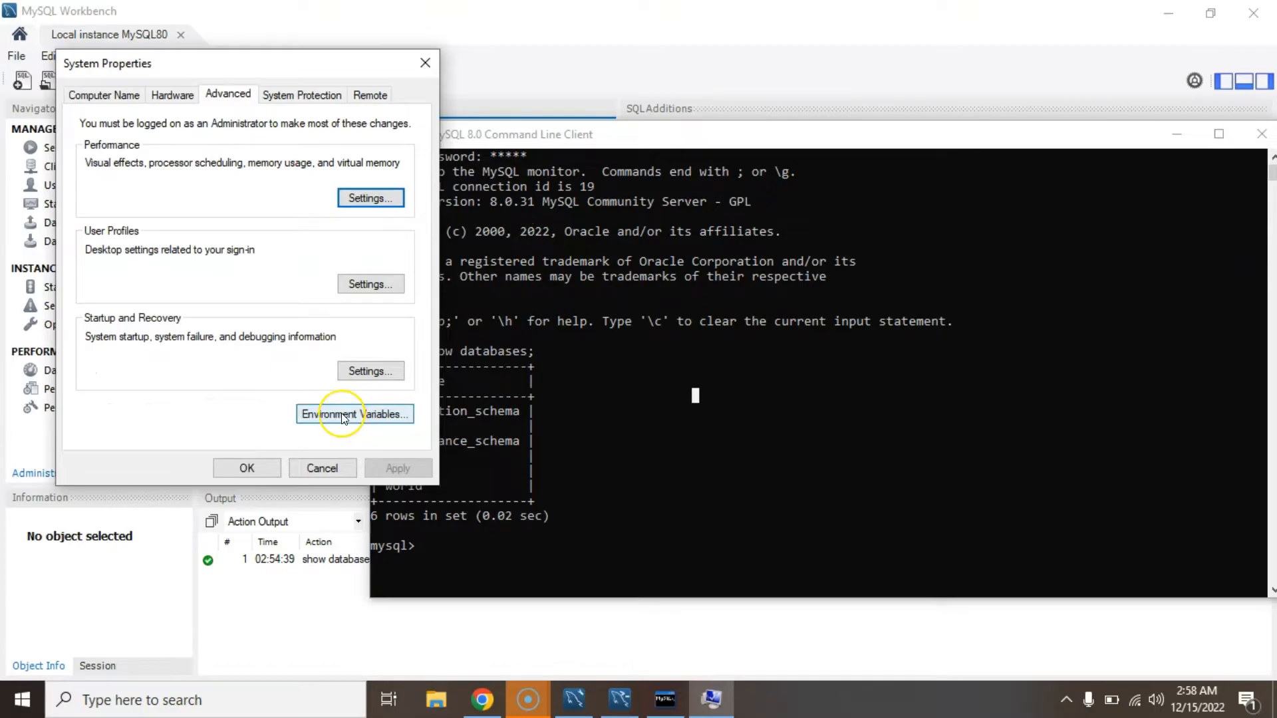
Open the system Path variable's entries via Environment Variables, showing the MySQL Server 8.0 bin folder.
{"action": "left_click", "coordinate": [341, 412]}
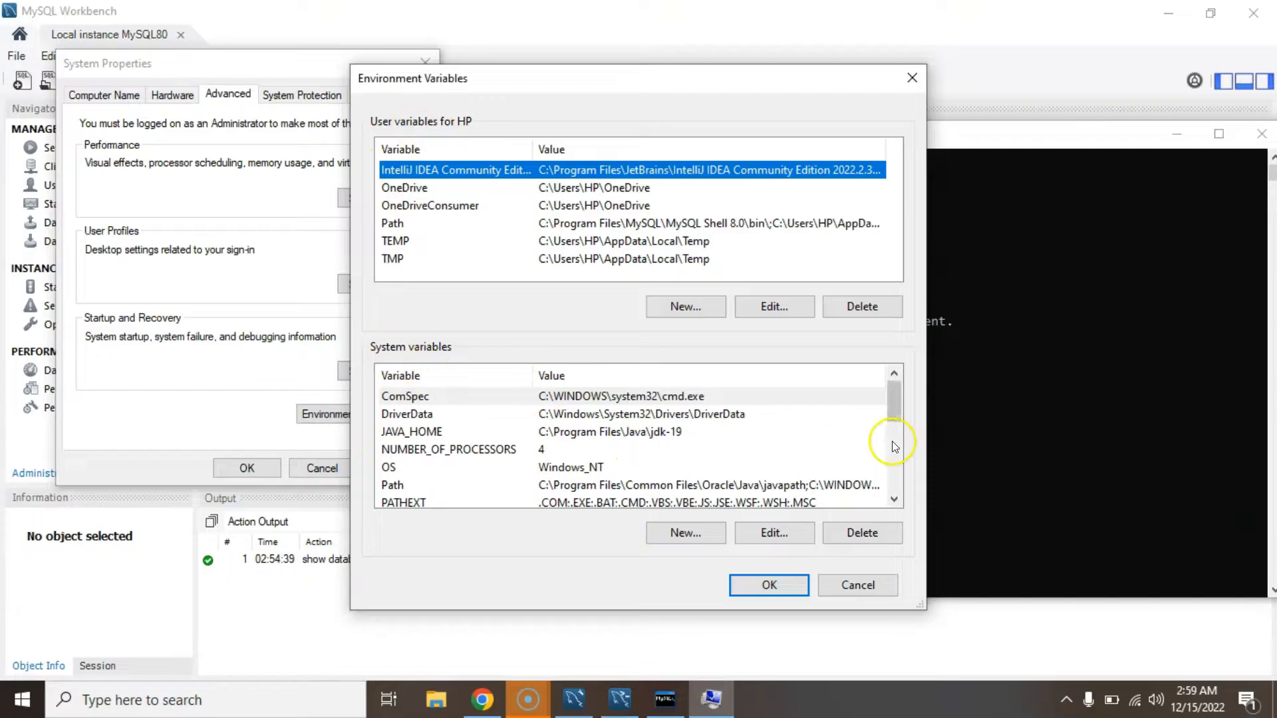
{"action": "double_click", "coordinate": [769, 485]}
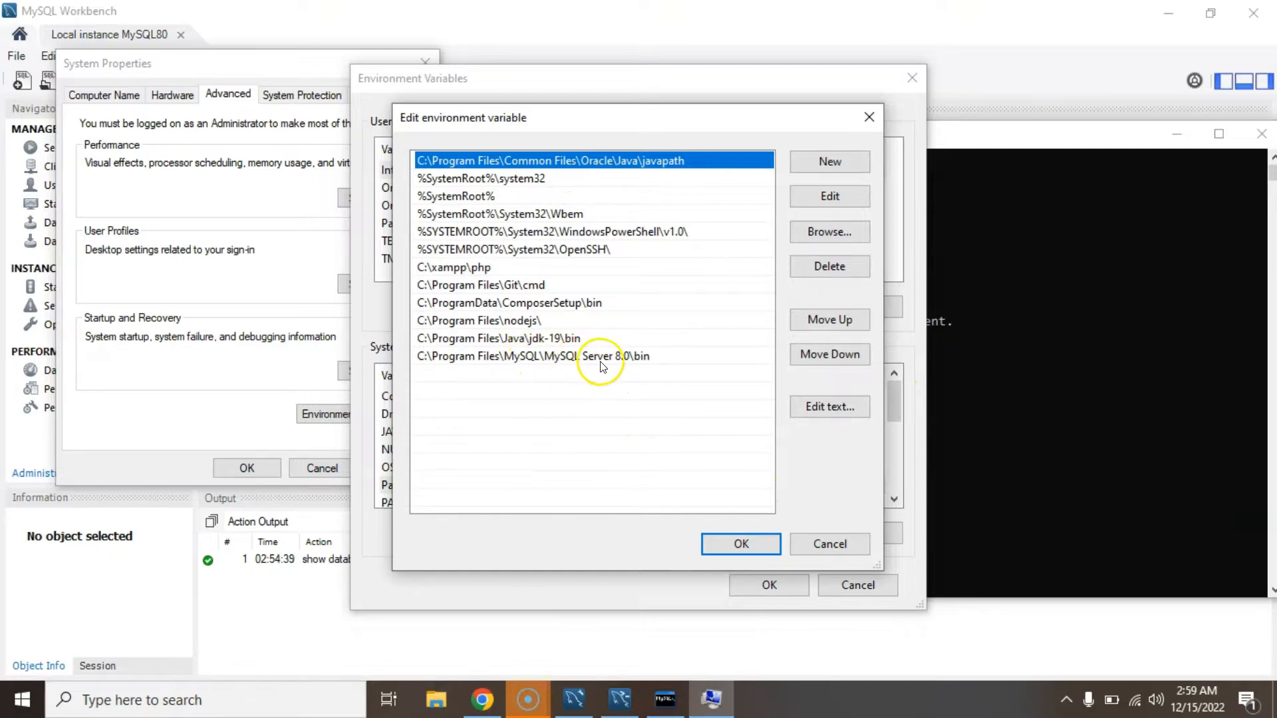
{"action": "left_click", "coordinate": [442, 705]}
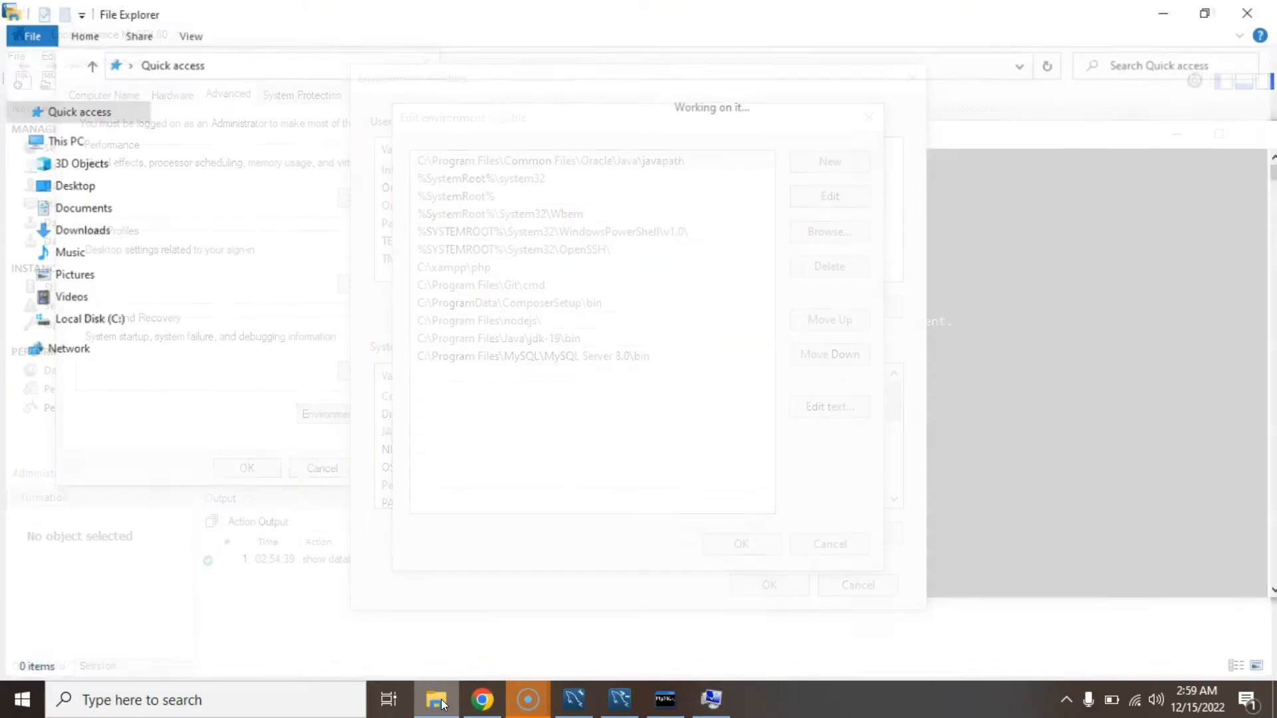
Browse to C:\Program Files\MySQL\MySQL Server 8.0\bin, select its path, and restore System Properties.
{"action": "left_click", "coordinate": [89, 321]}
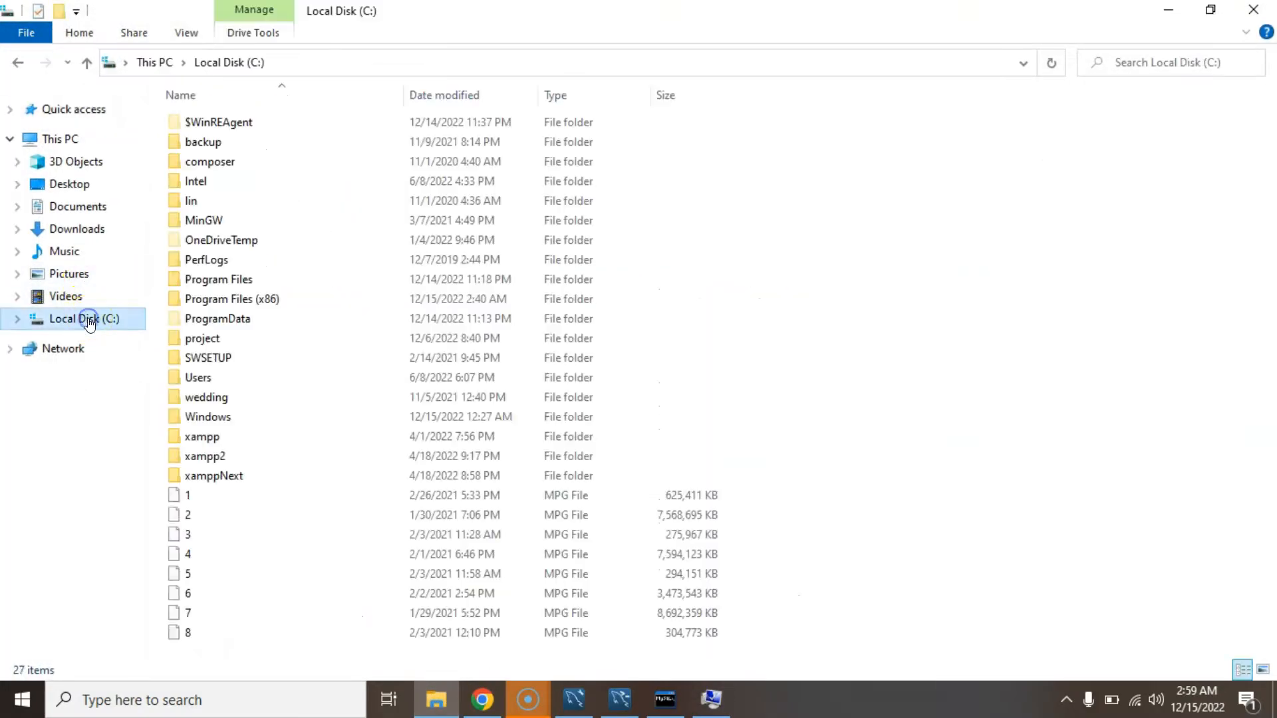
{"action": "double_click", "coordinate": [234, 280]}
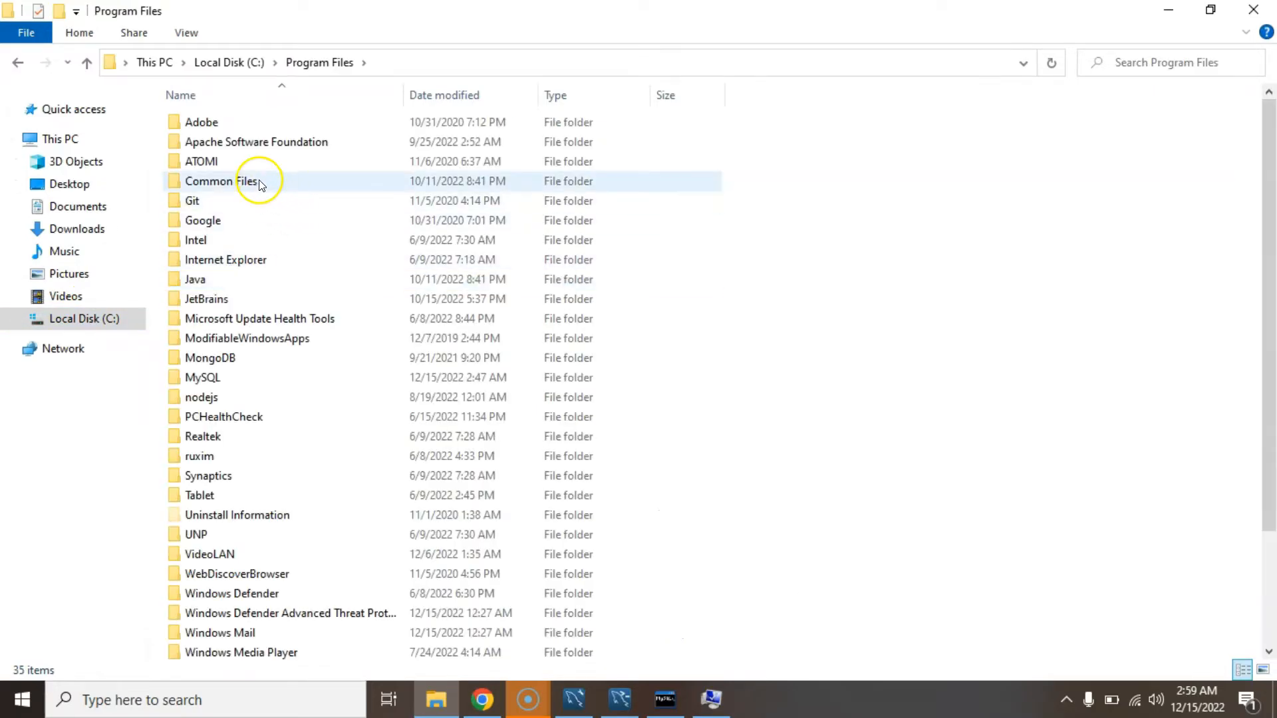
{"action": "left_click", "coordinate": [215, 374]}
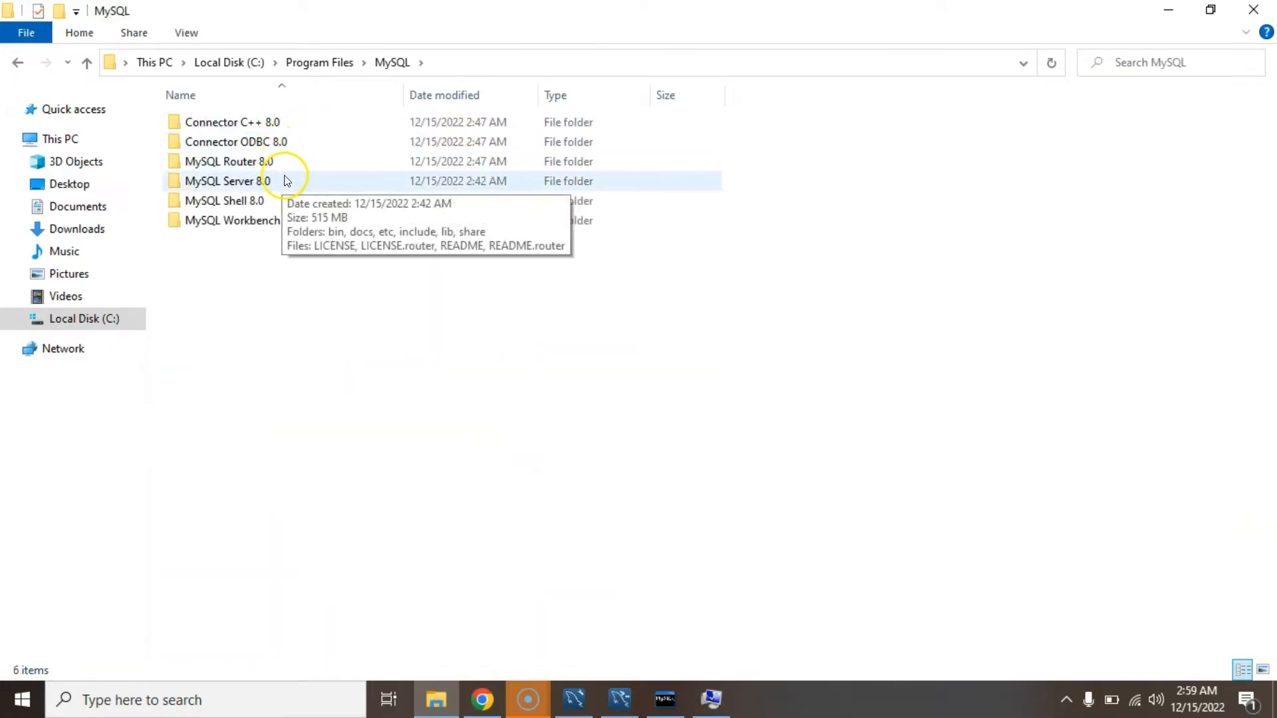
{"action": "double_click", "coordinate": [286, 181]}
{"action": "left_click", "coordinate": [247, 125]}
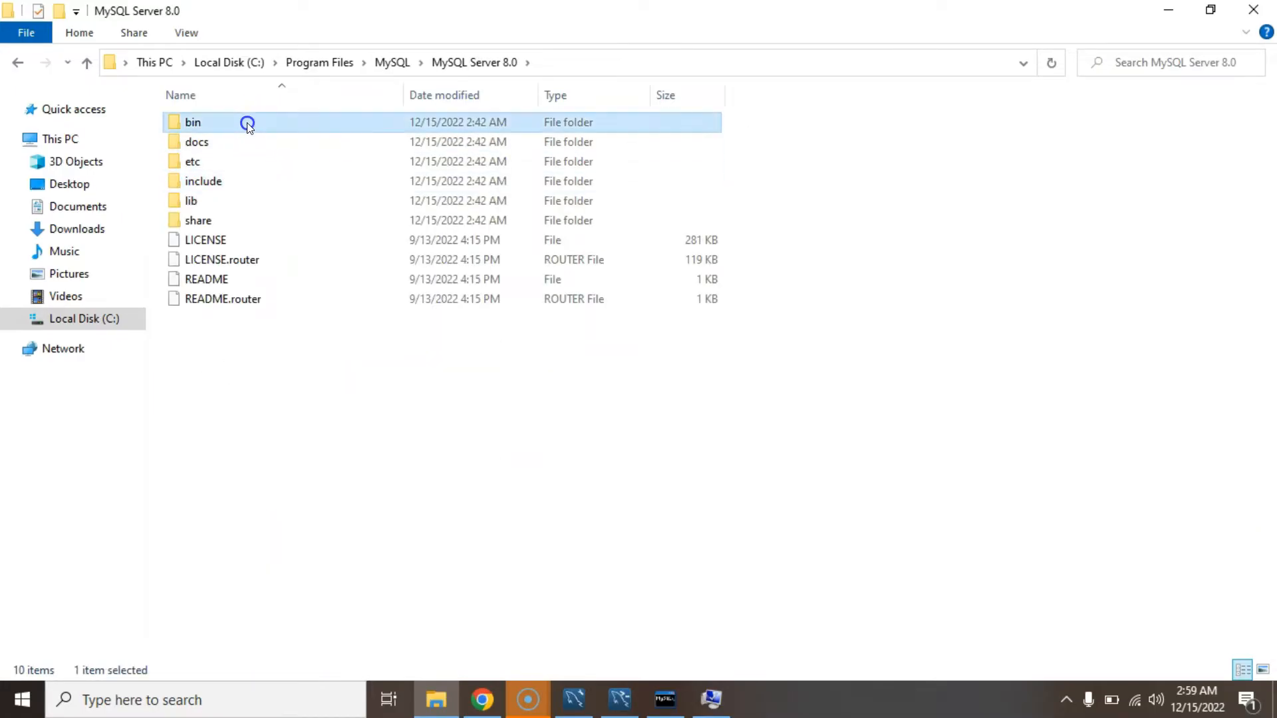
{"action": "left_click", "coordinate": [600, 57]}
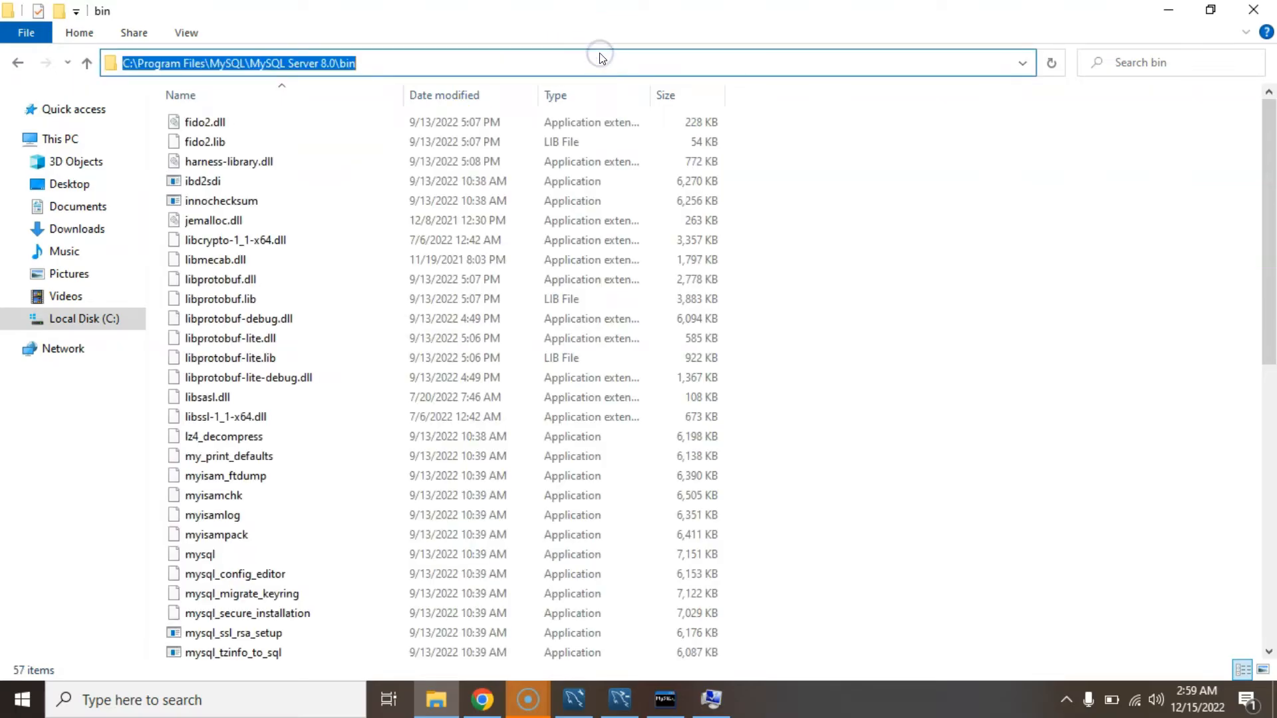
{"action": "mouse_move", "coordinate": [711, 697]}
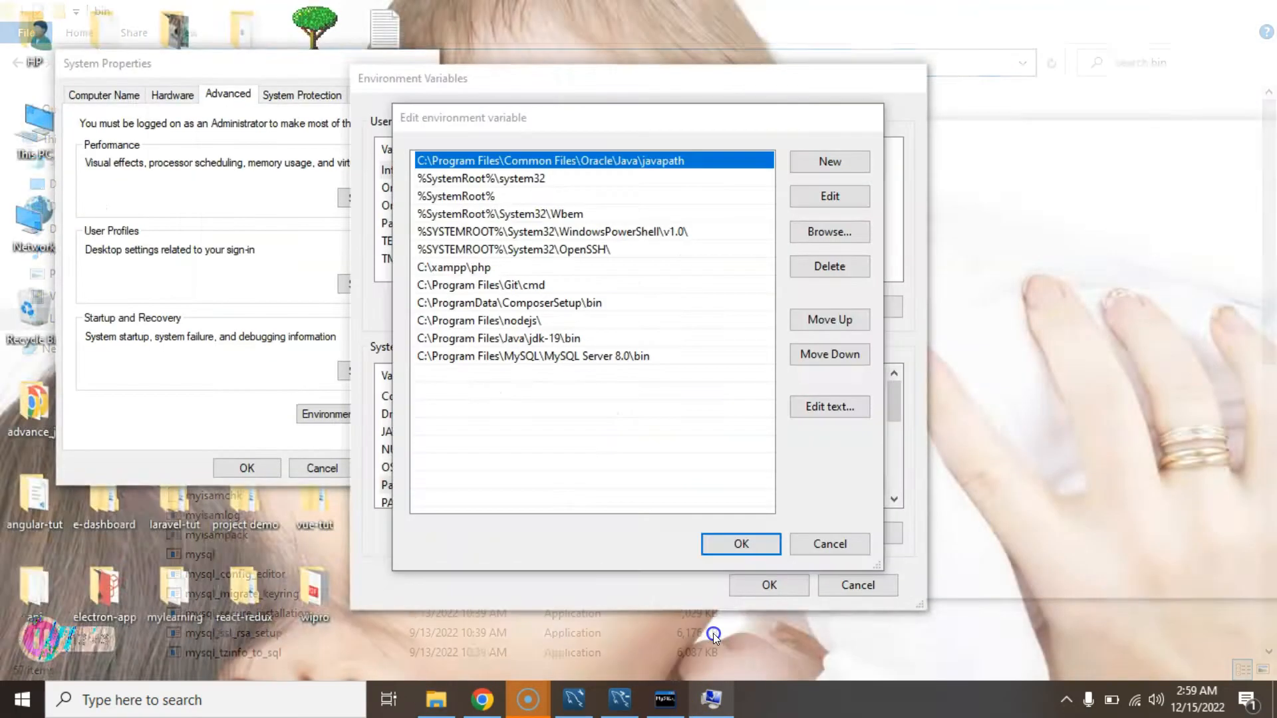
{"action": "left_click", "coordinate": [713, 633]}
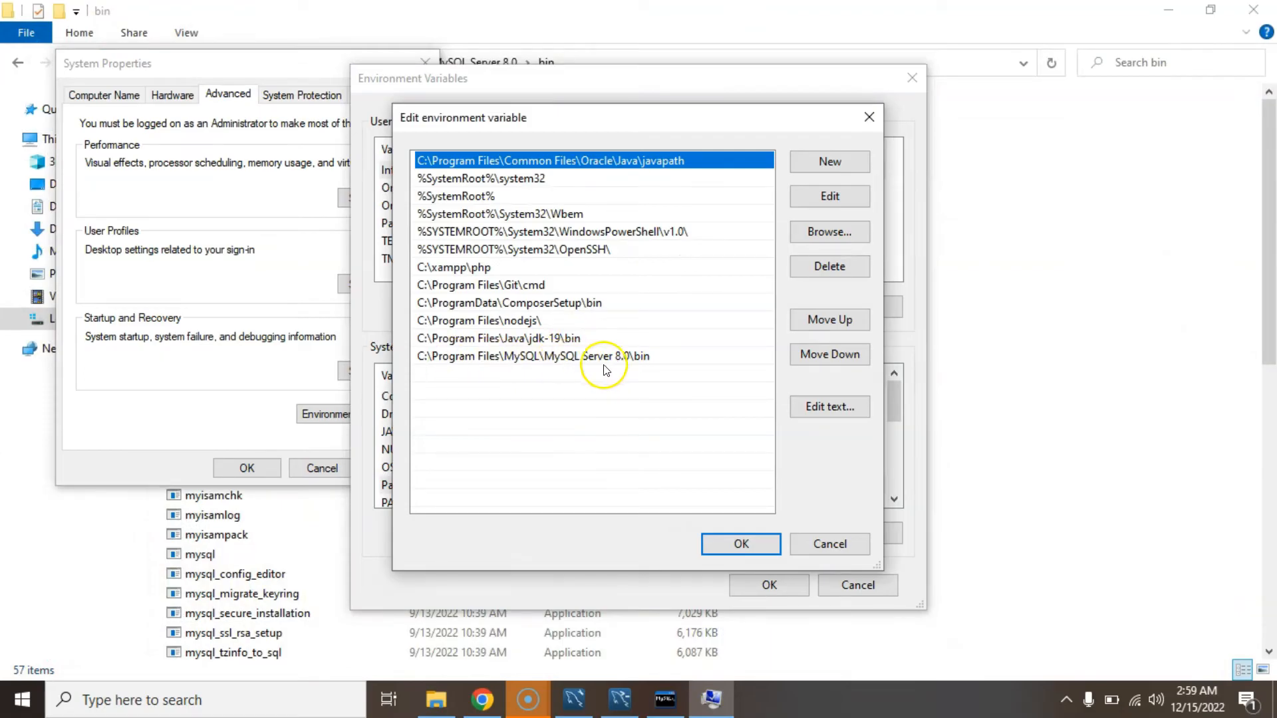
Confirm the edited Path variable and close Environment Variables and System Properties with OK.
{"action": "left_click", "coordinate": [743, 544]}
{"action": "left_click", "coordinate": [783, 585]}
{"action": "left_click", "coordinate": [265, 471]}
Launch a Command Prompt from the Start search with 'cmd', then close it.
{"action": "key", "text": "super"}
{"action": "type", "text": "cmd"}
{"action": "key", "text": "Return"}
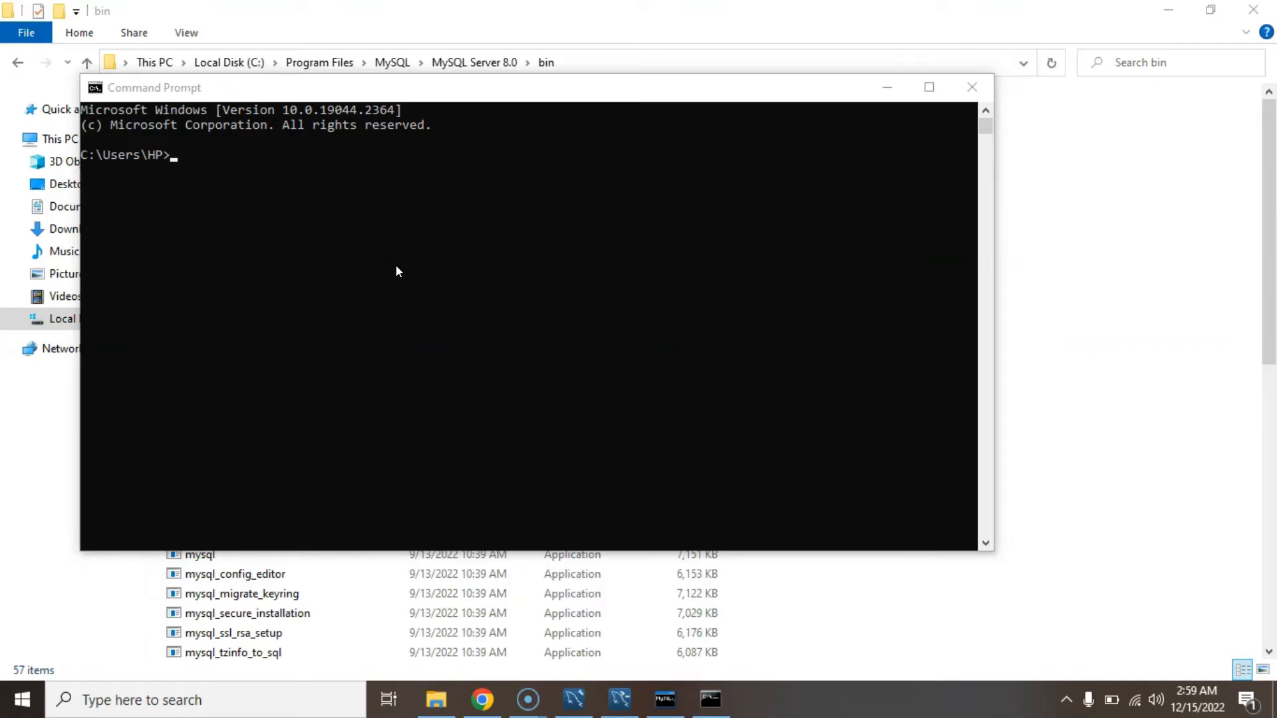
{"action": "left_click", "coordinate": [962, 84]}
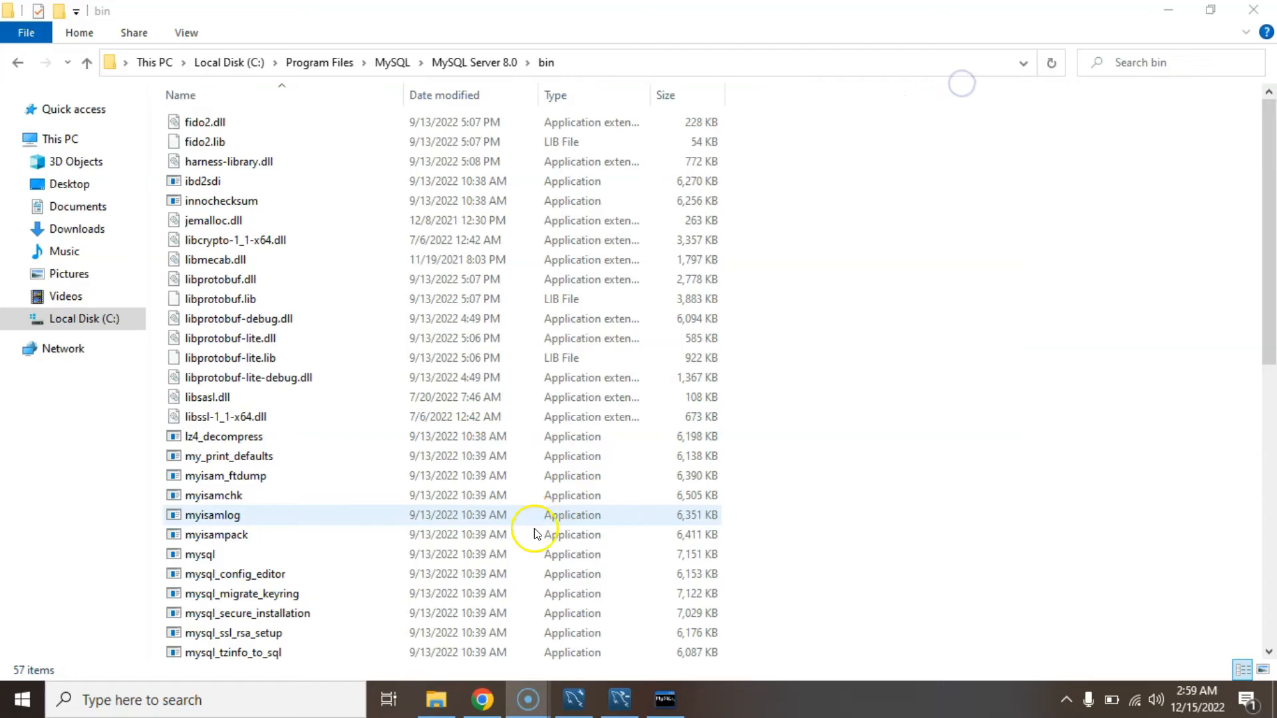
Return to the 'Edit: deck' tab in Chrome, close the download bar, and advance to the Support me slide.
{"action": "left_click", "coordinate": [485, 699]}
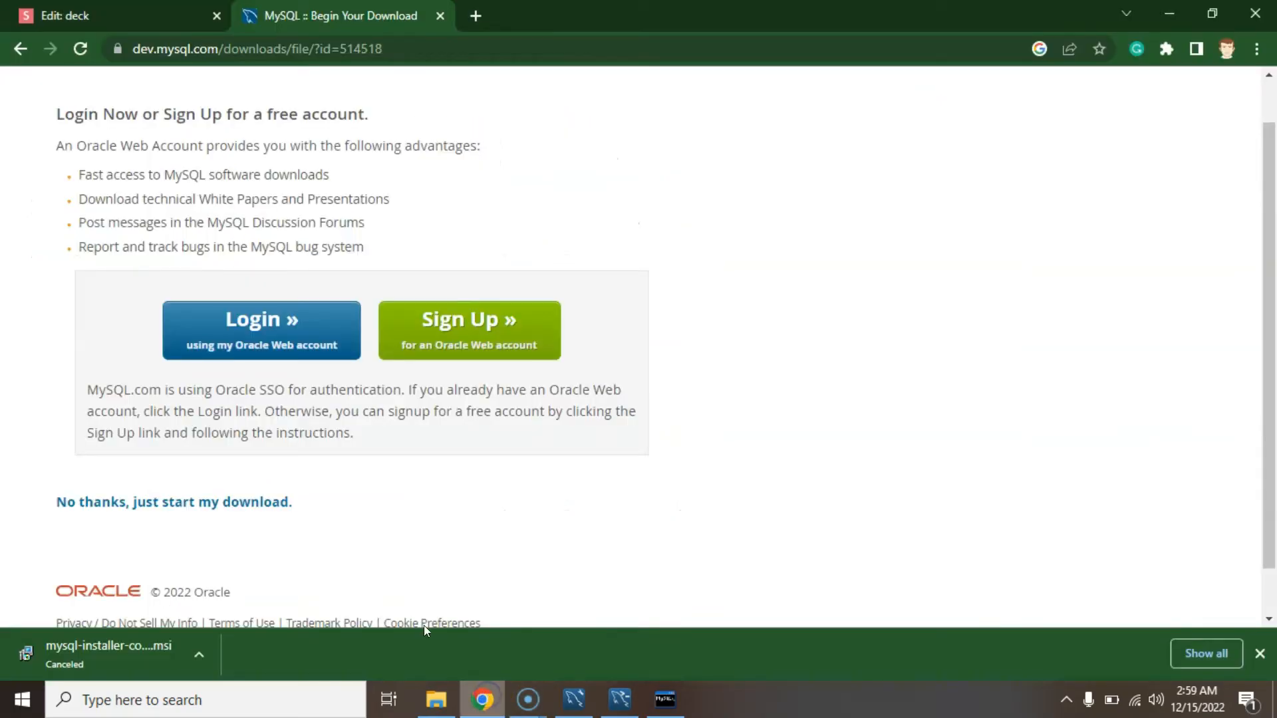
{"action": "left_click", "coordinate": [120, 15]}
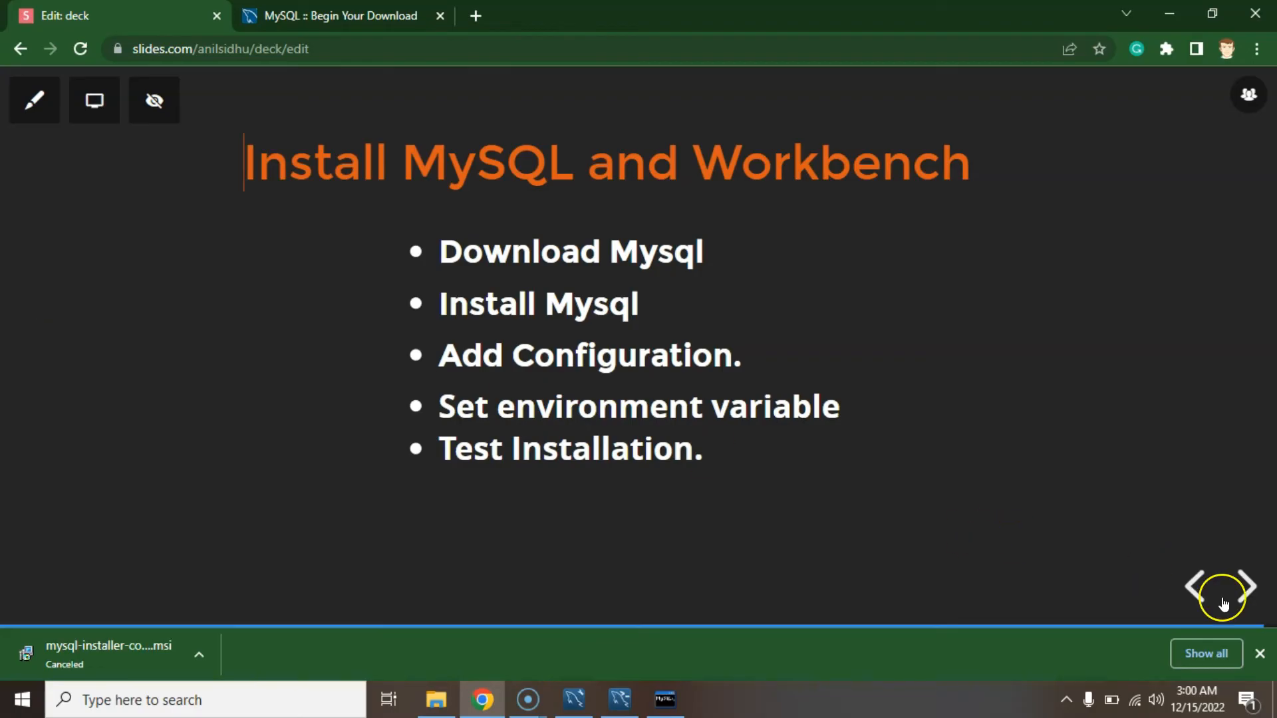
{"action": "left_click", "coordinate": [1259, 654]}
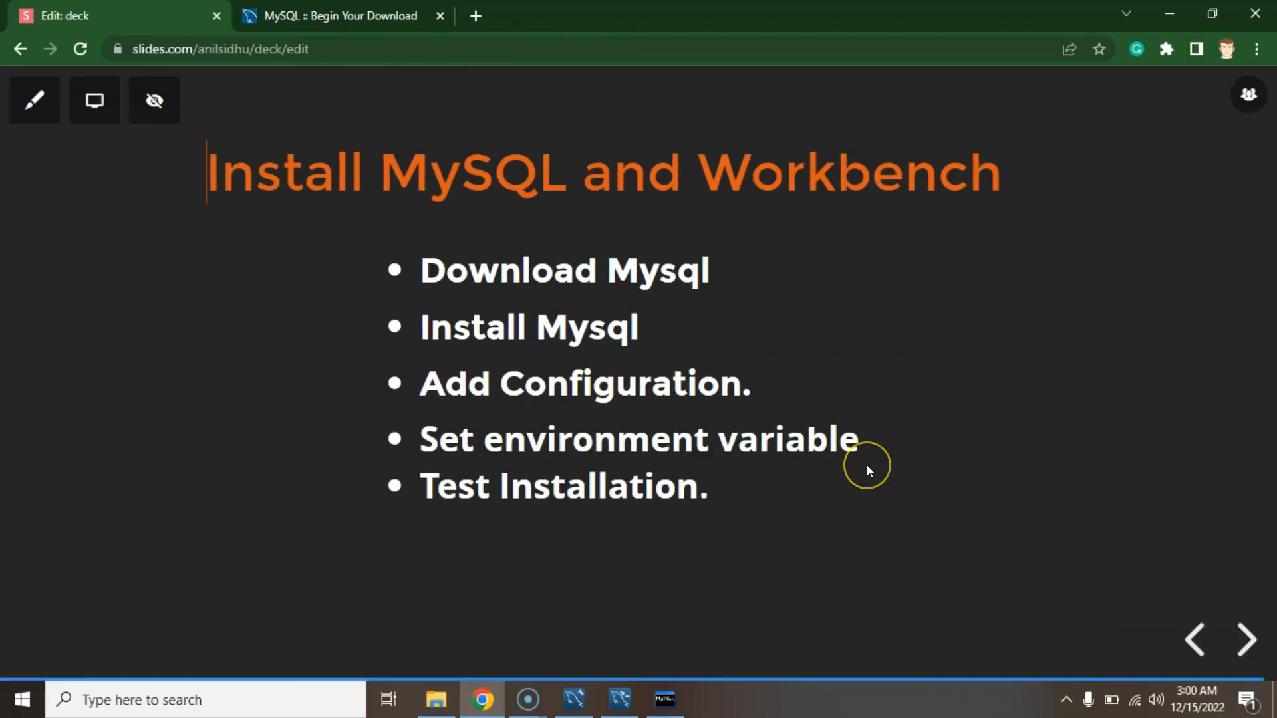
{"action": "key", "text": "Right"}
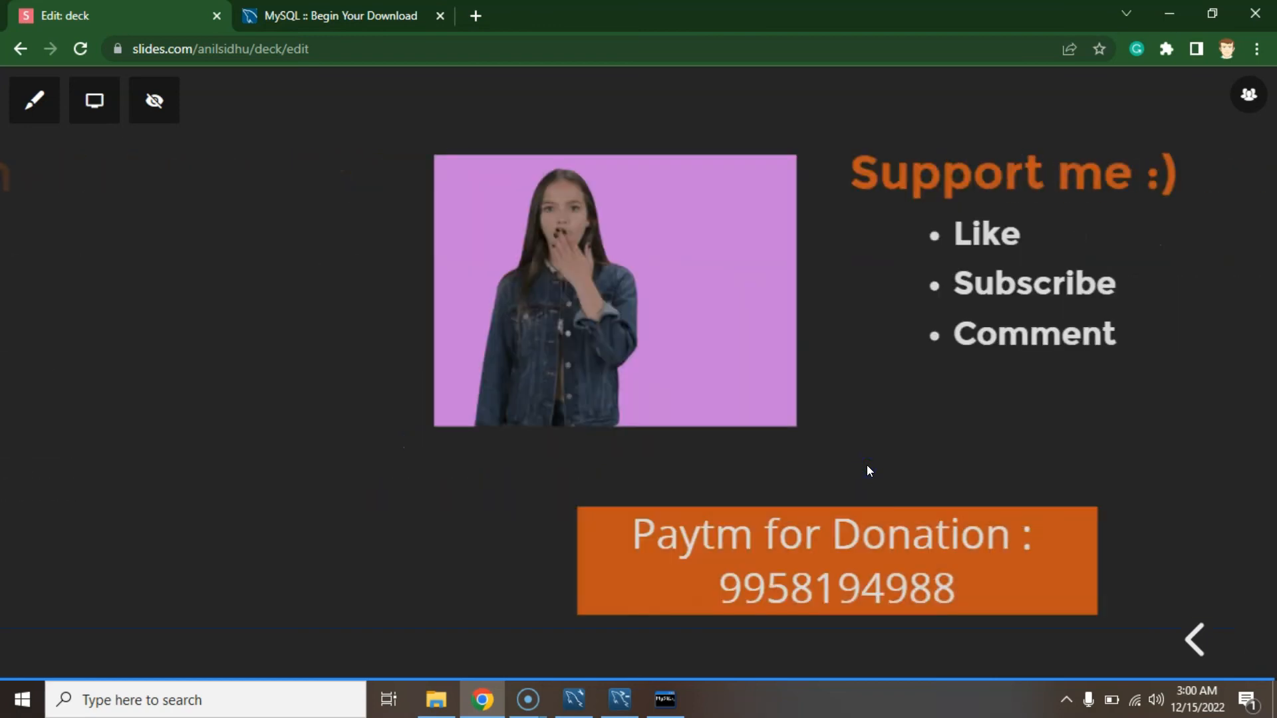